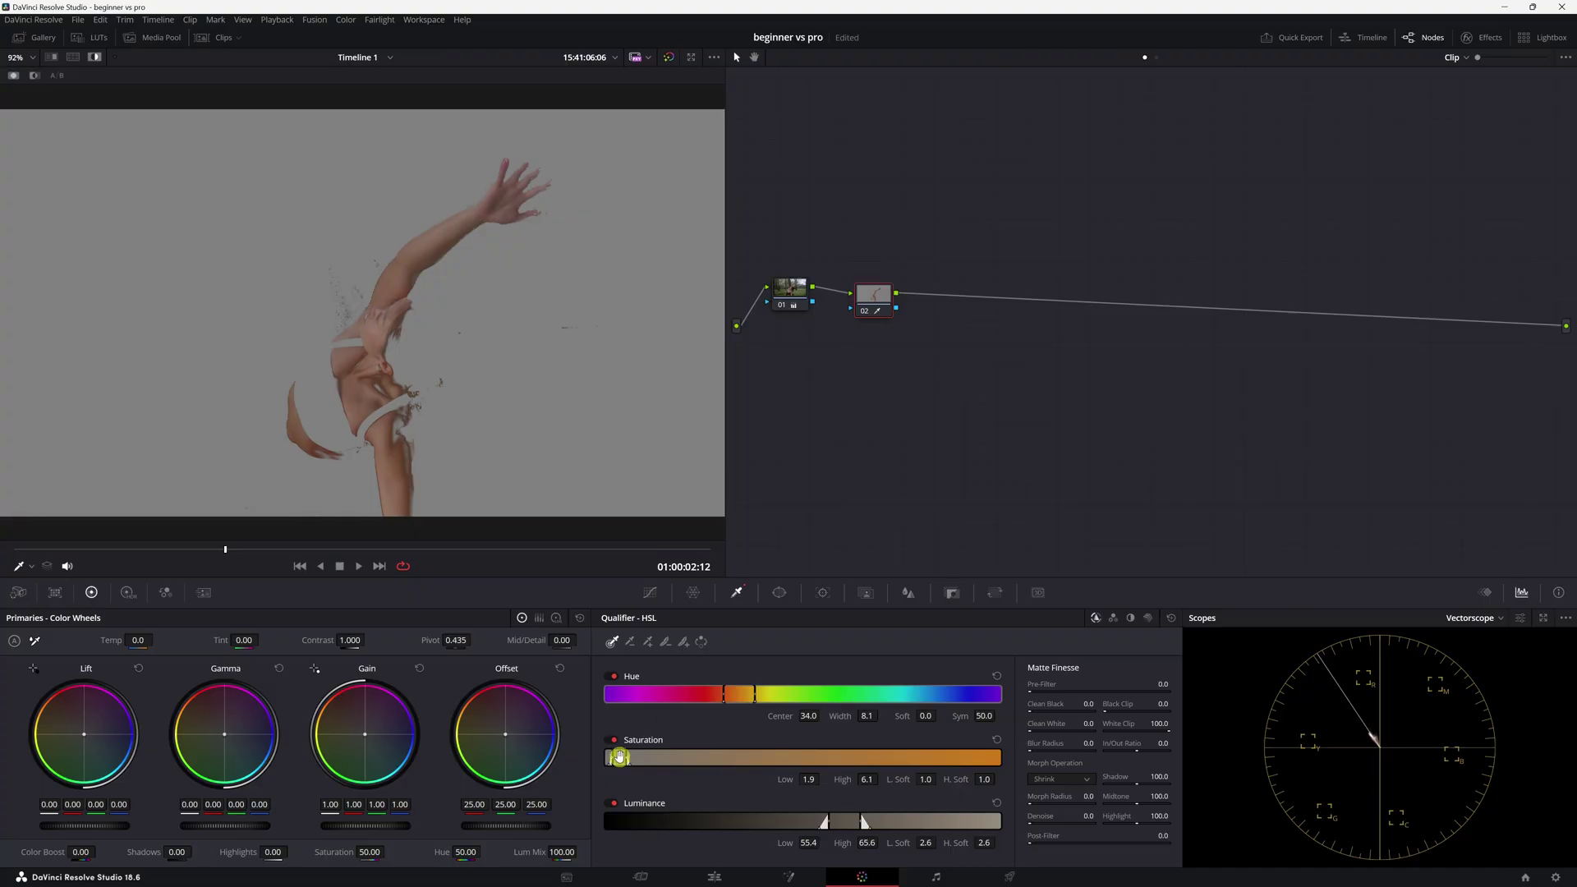
# Shift the skin qualifier's luminance range slightly darker
pyautogui.moveTo(846, 817); pyautogui.dragTo(839, 821)
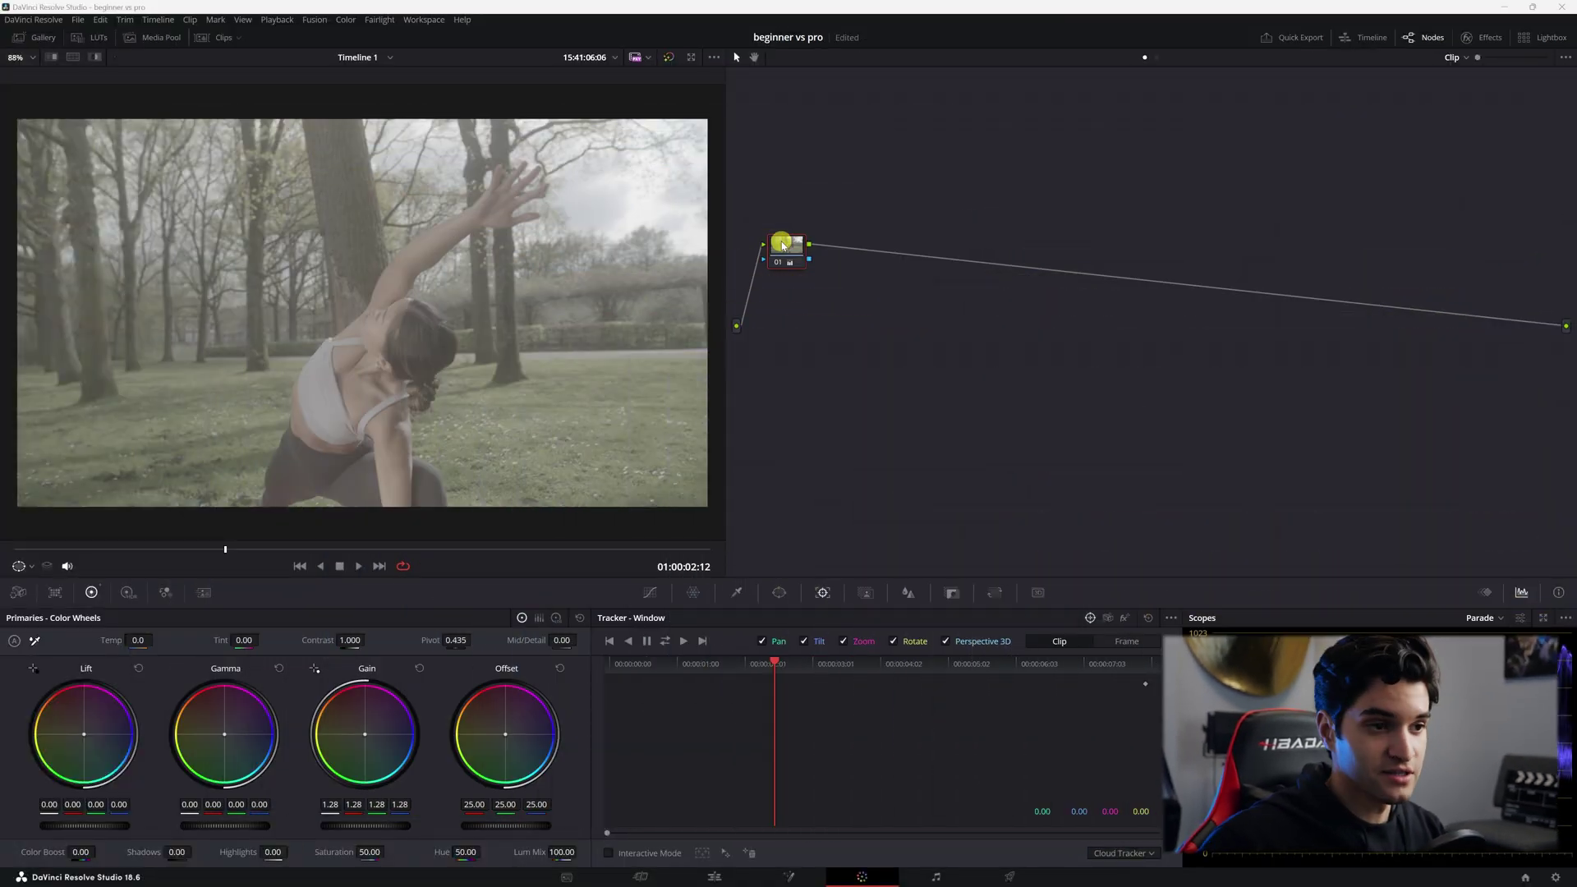
# On node 01, lower the Lift master wheel to -0.13 and raise Gain to 1.32
pyautogui.moveTo(784, 244); pyautogui.dragTo(782, 248)
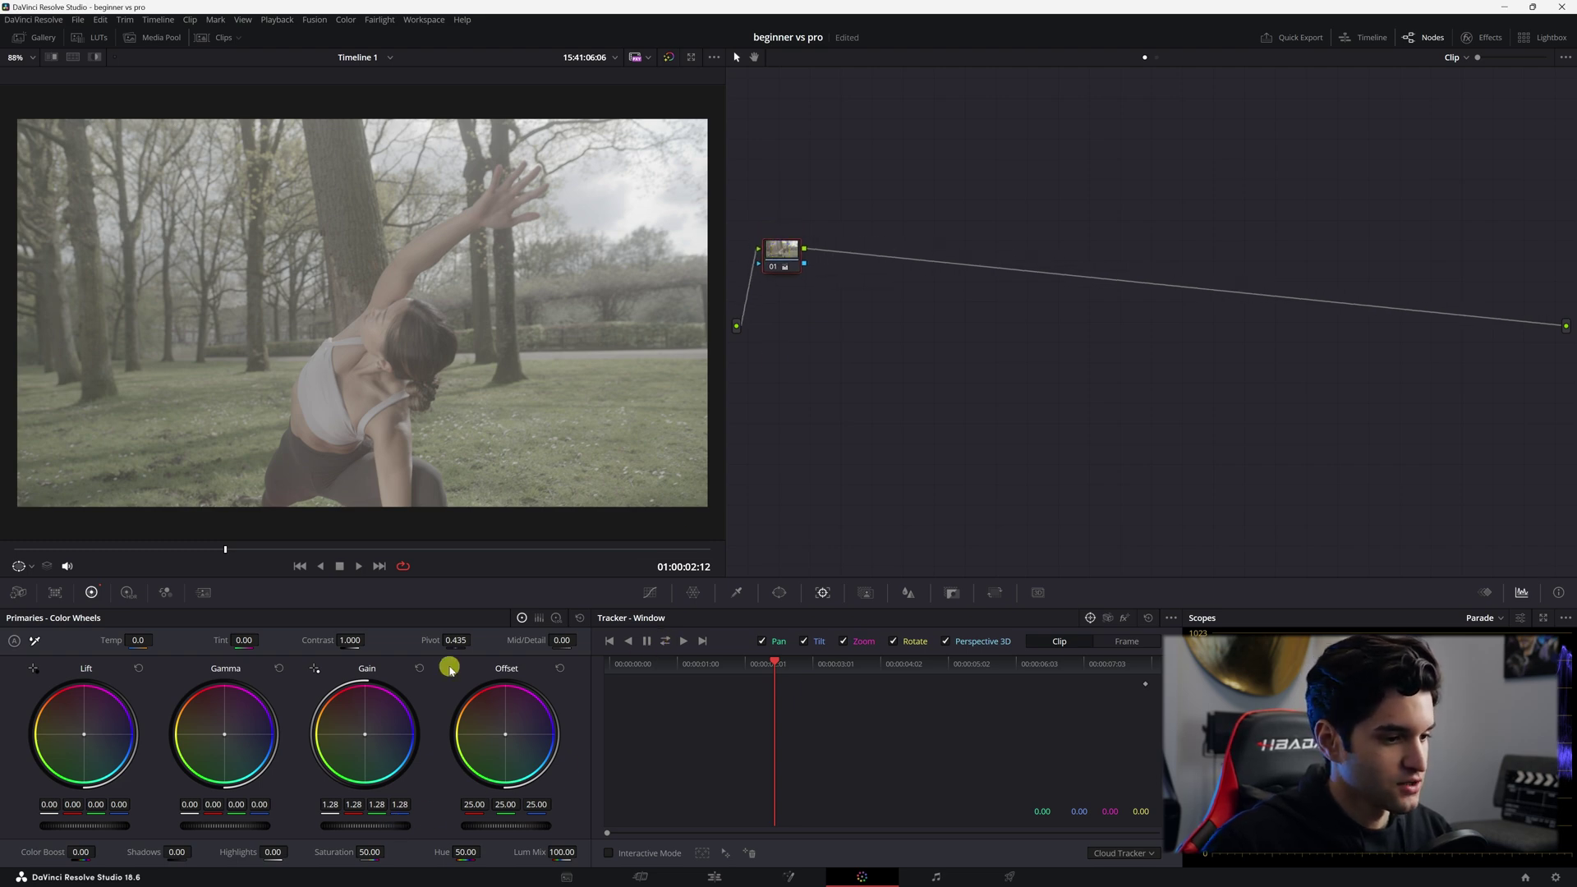
pyautogui.click(420, 668)
pyautogui.moveTo(376, 820); pyautogui.dragTo(523, 819)
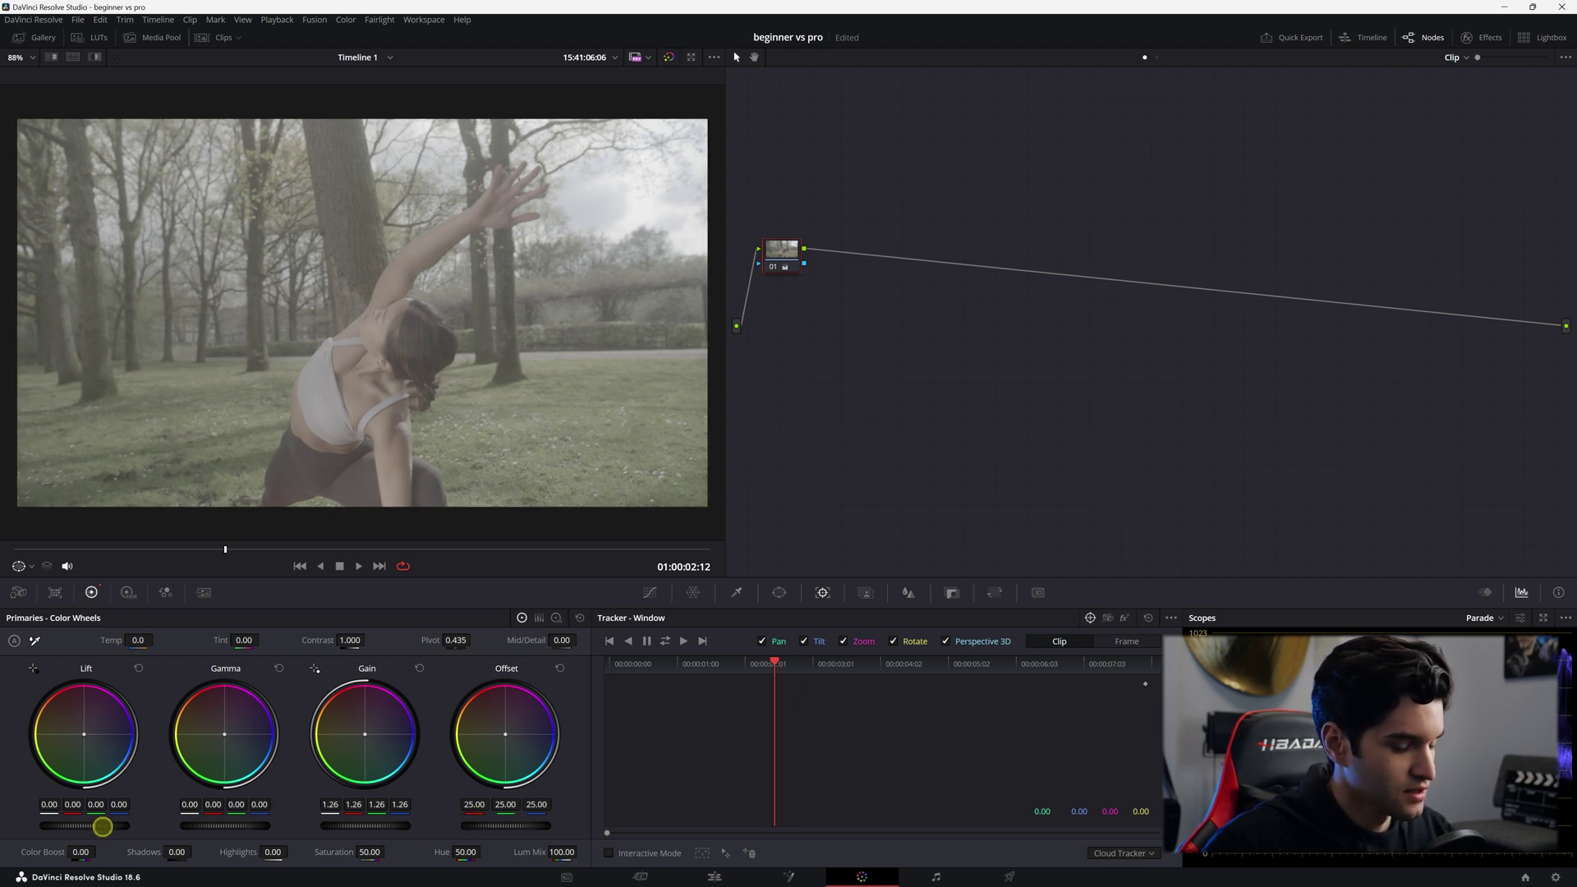
pyautogui.moveTo(103, 826); pyautogui.dragTo(770, 444)
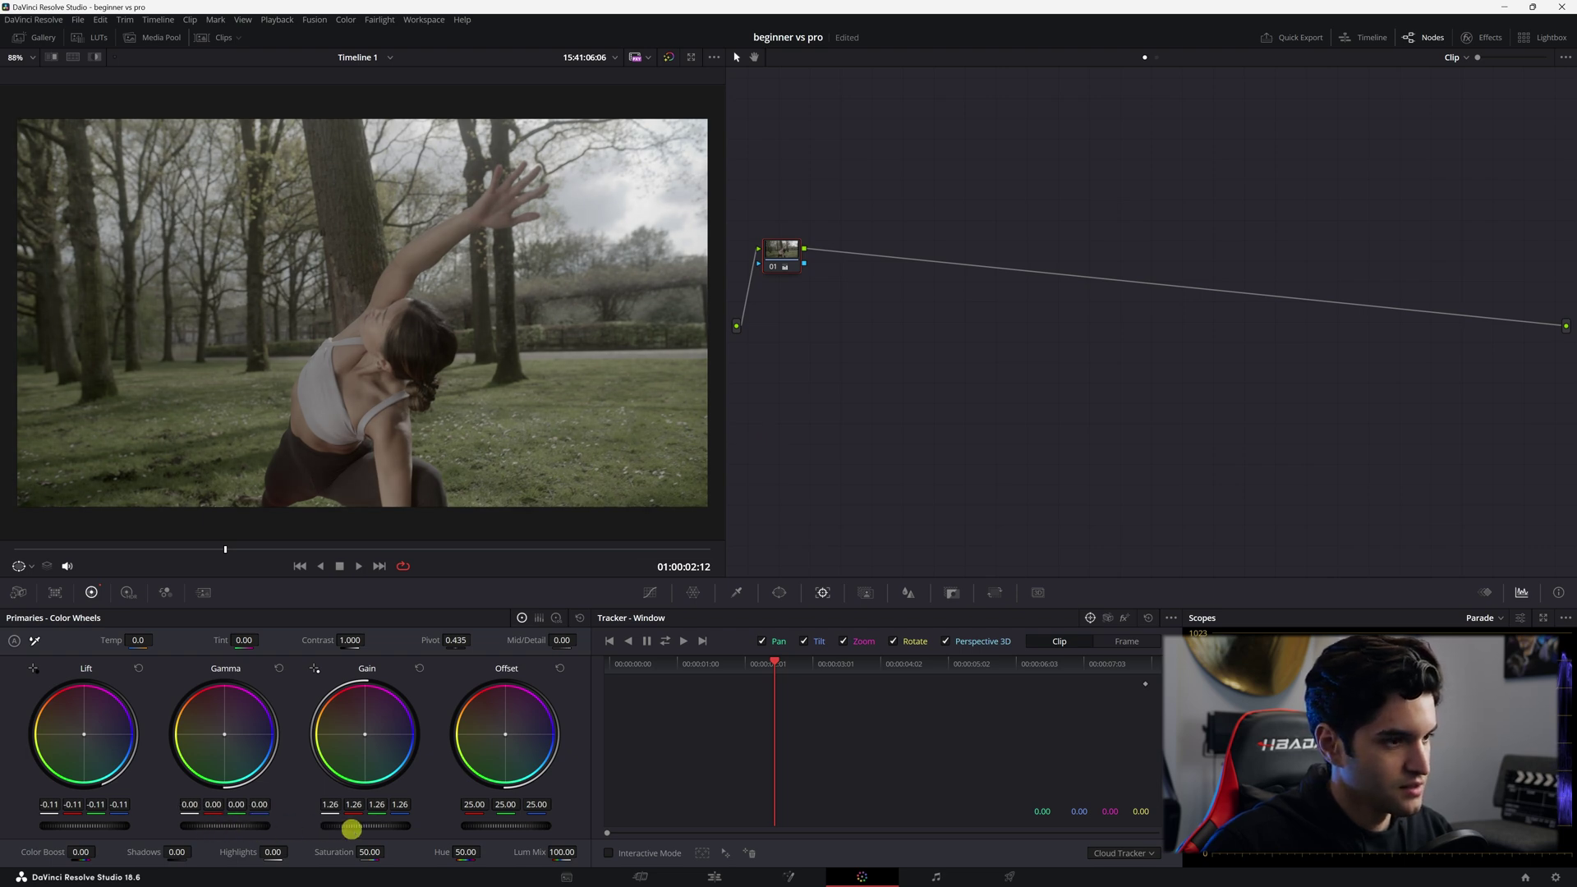
pyautogui.moveTo(351, 828)
pyautogui.mouseDown()
pyautogui.moveTo(408, 831)
pyautogui.moveTo(368, 833)
pyautogui.mouseUp()
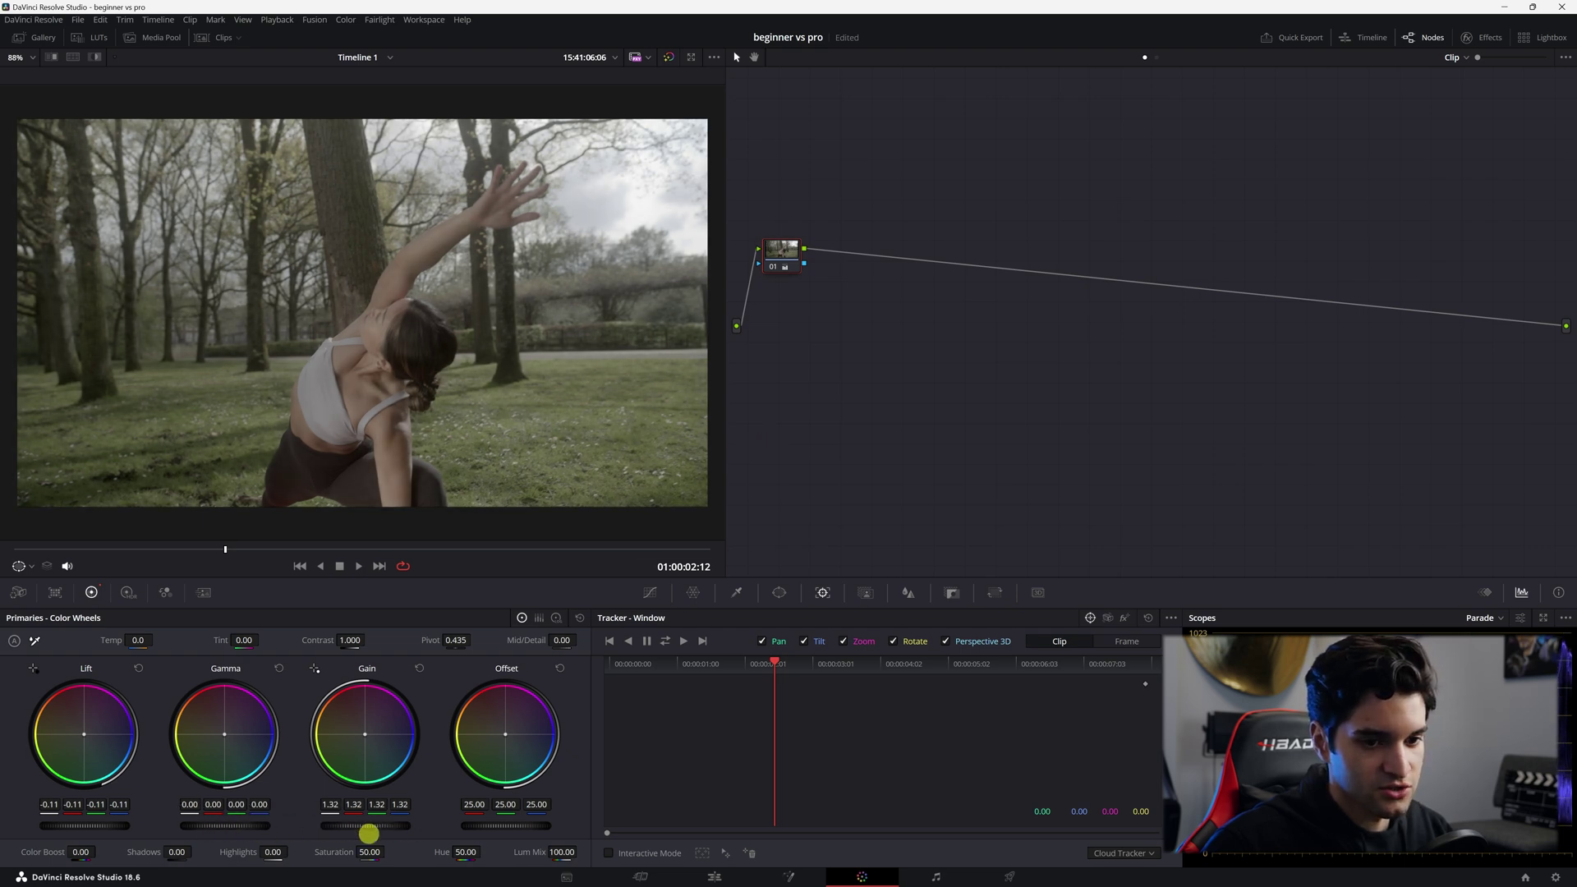
pyautogui.moveTo(94, 825); pyautogui.dragTo(90, 826)
# Tidy node 01 in the node graph and boost saturation to about 82
pyautogui.moveTo(790, 255); pyautogui.dragTo(782, 265)
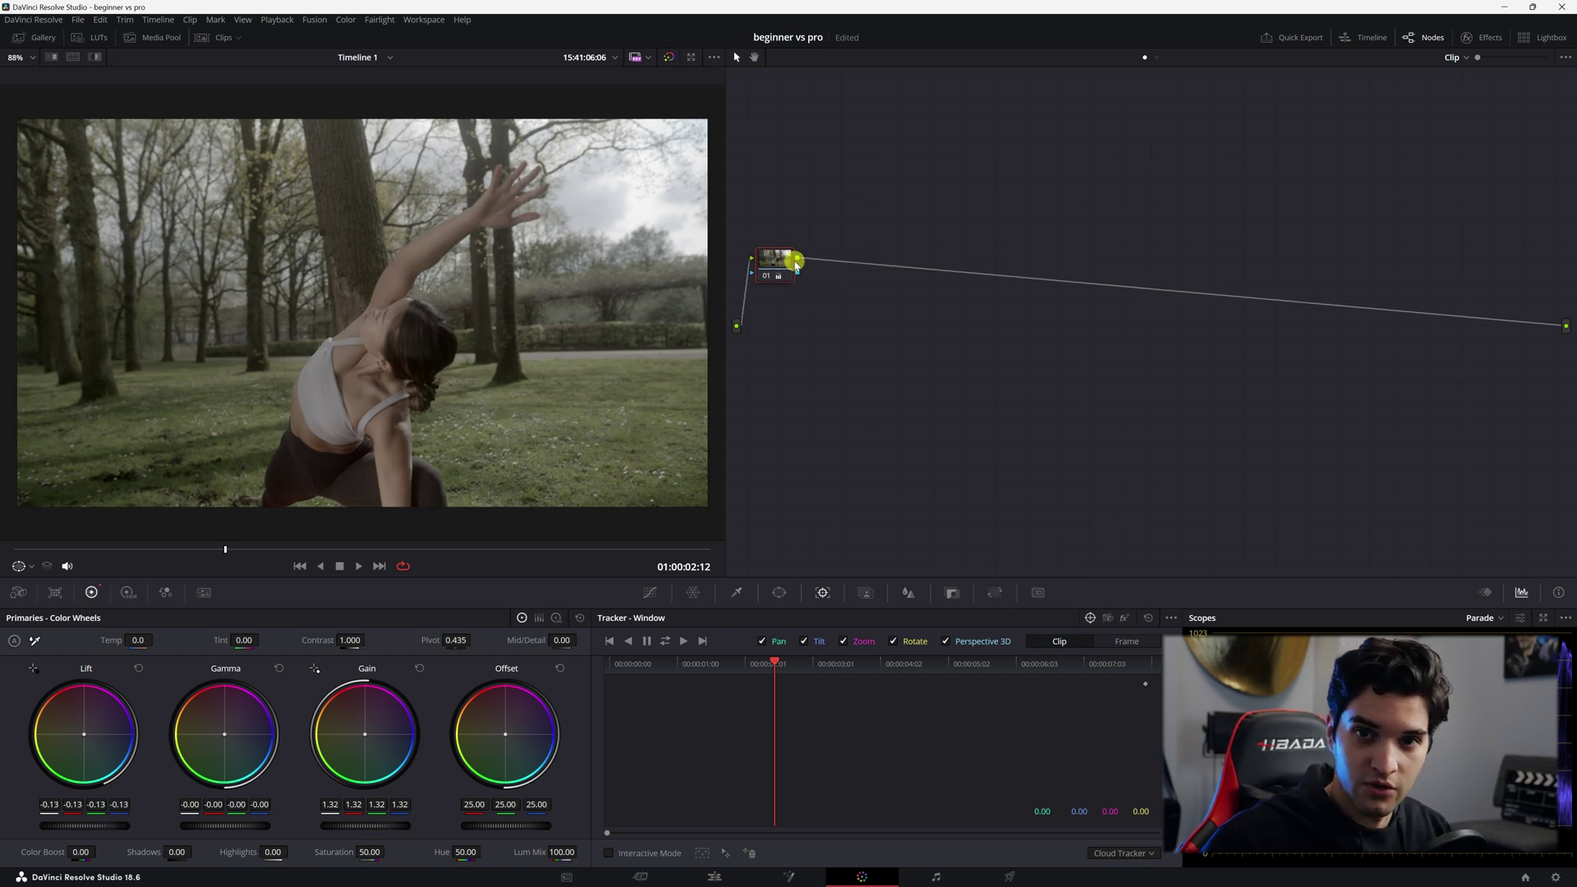
pyautogui.moveTo(778, 264); pyautogui.dragTo(776, 273)
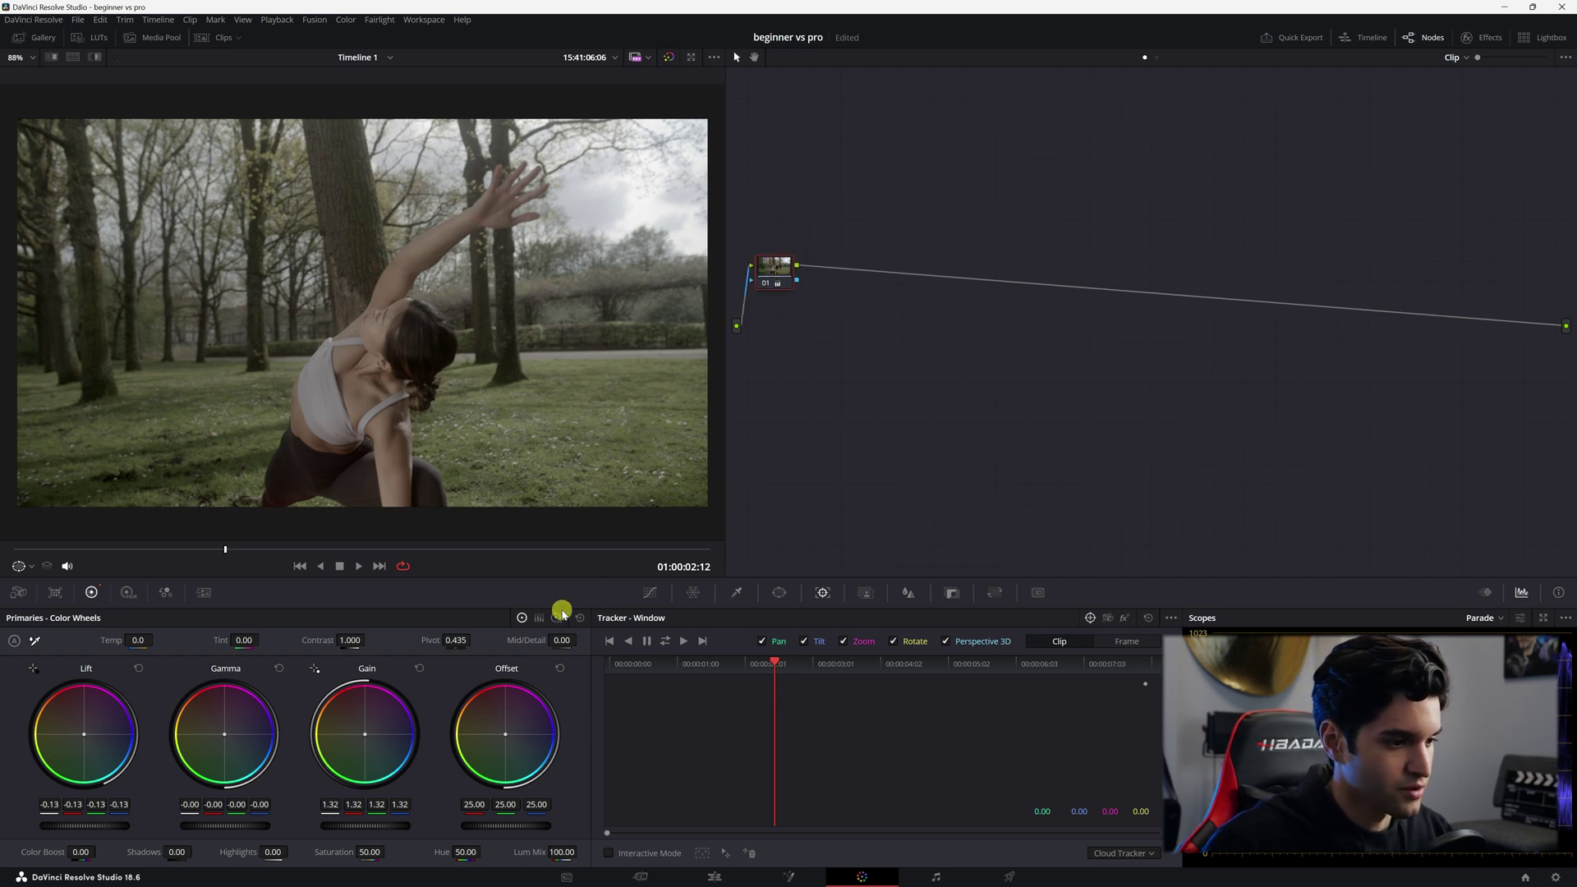
pyautogui.moveTo(370, 852); pyautogui.dragTo(439, 860)
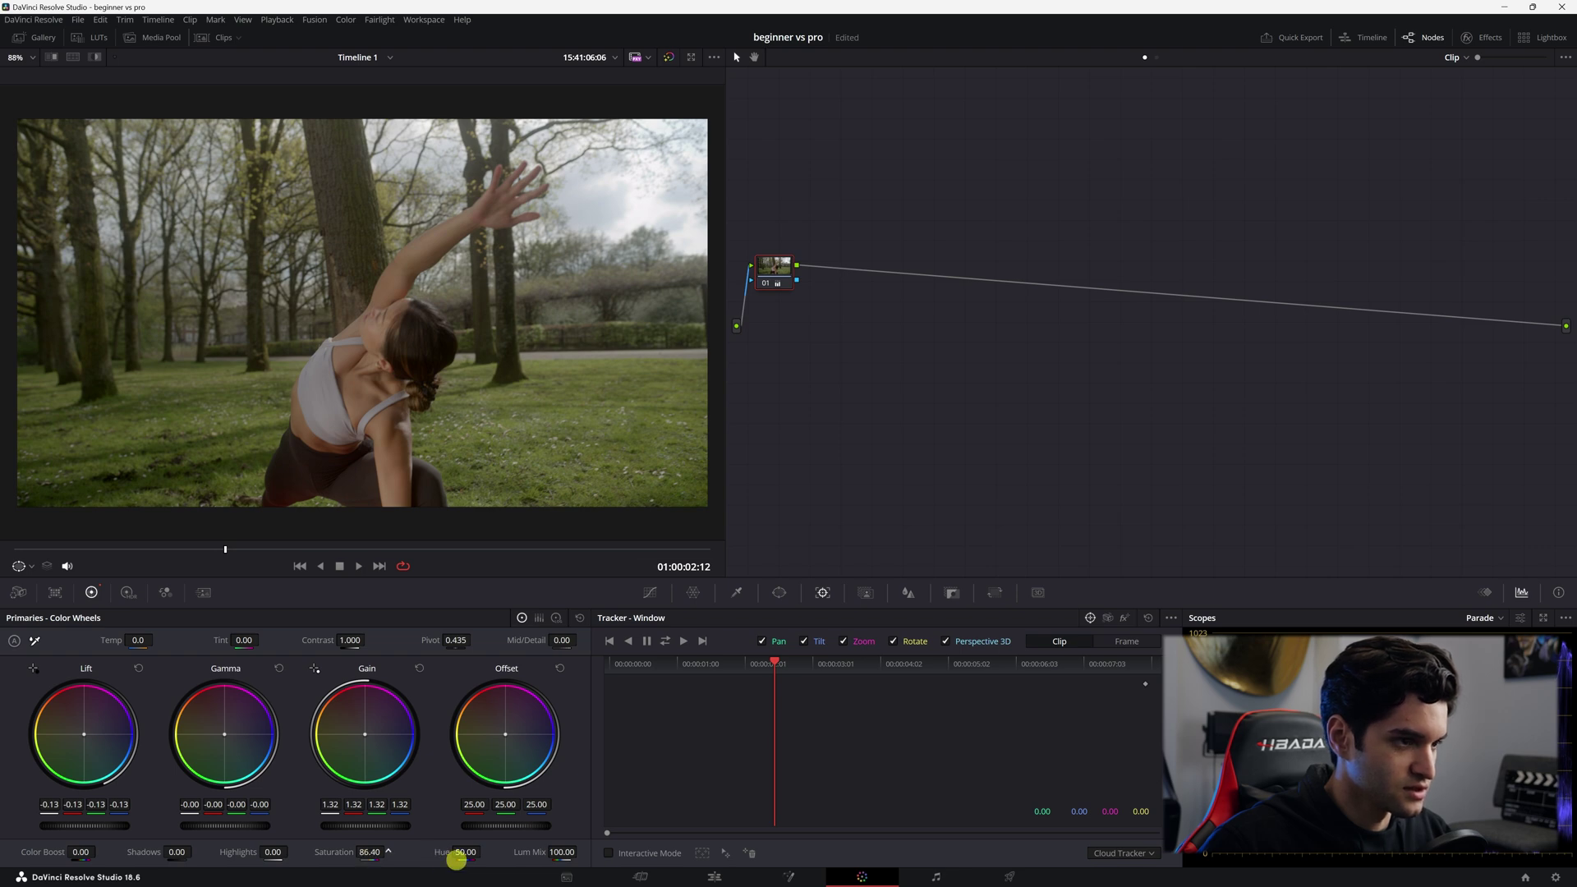
# Raise saturation to 90.00 and reposition node 01 in the node graph
pyautogui.scroll(1, 323, 423)
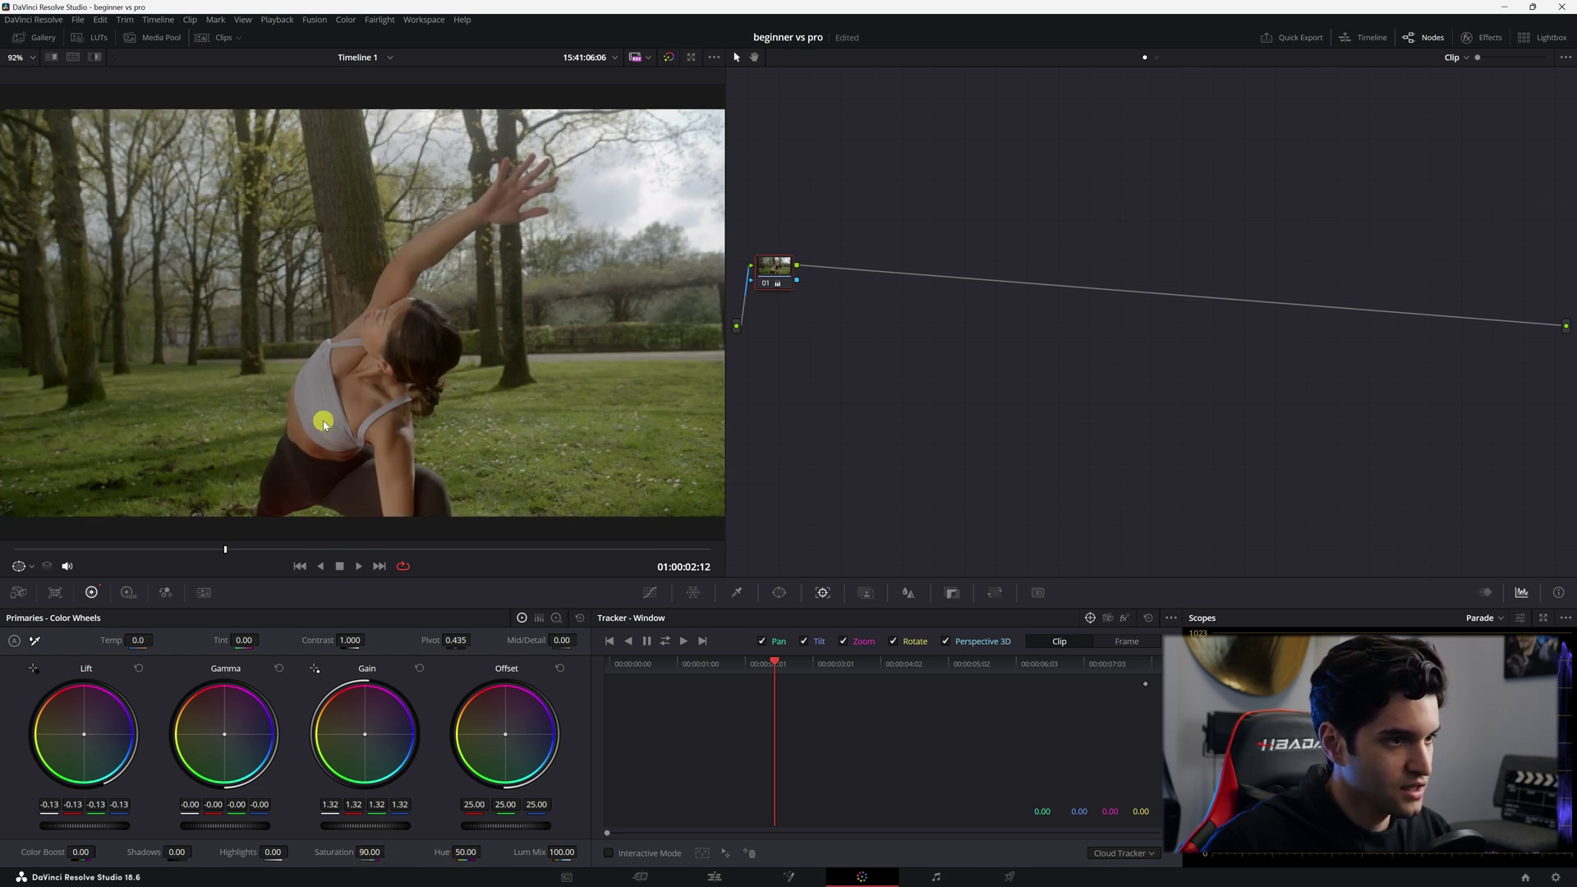
pyautogui.scroll(-1, 323, 423)
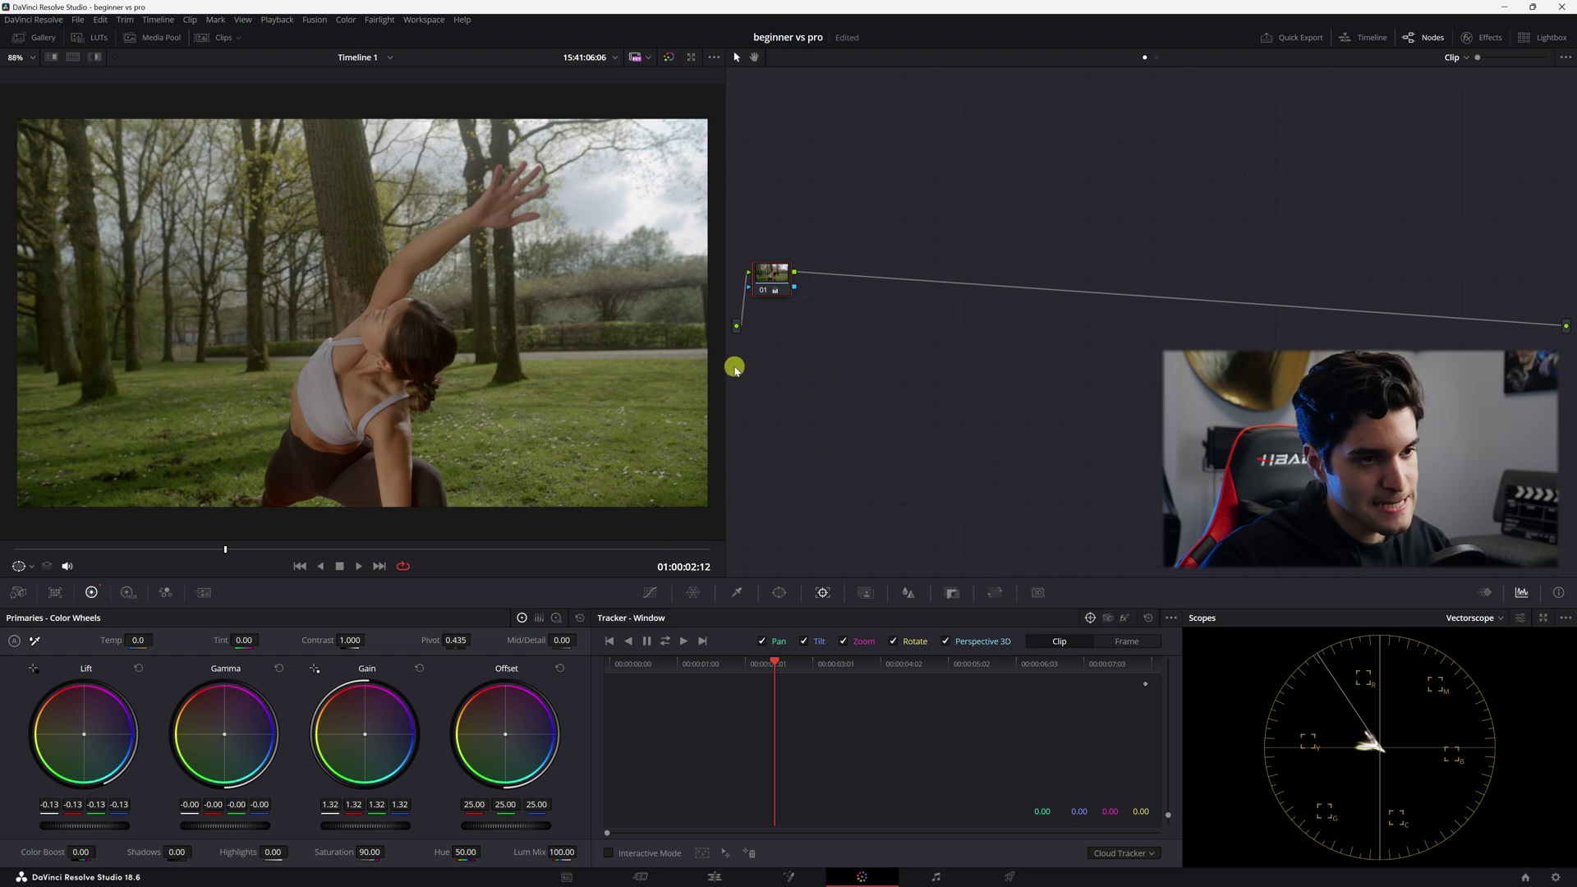
pyautogui.moveTo(769, 281); pyautogui.dragTo(772, 289)
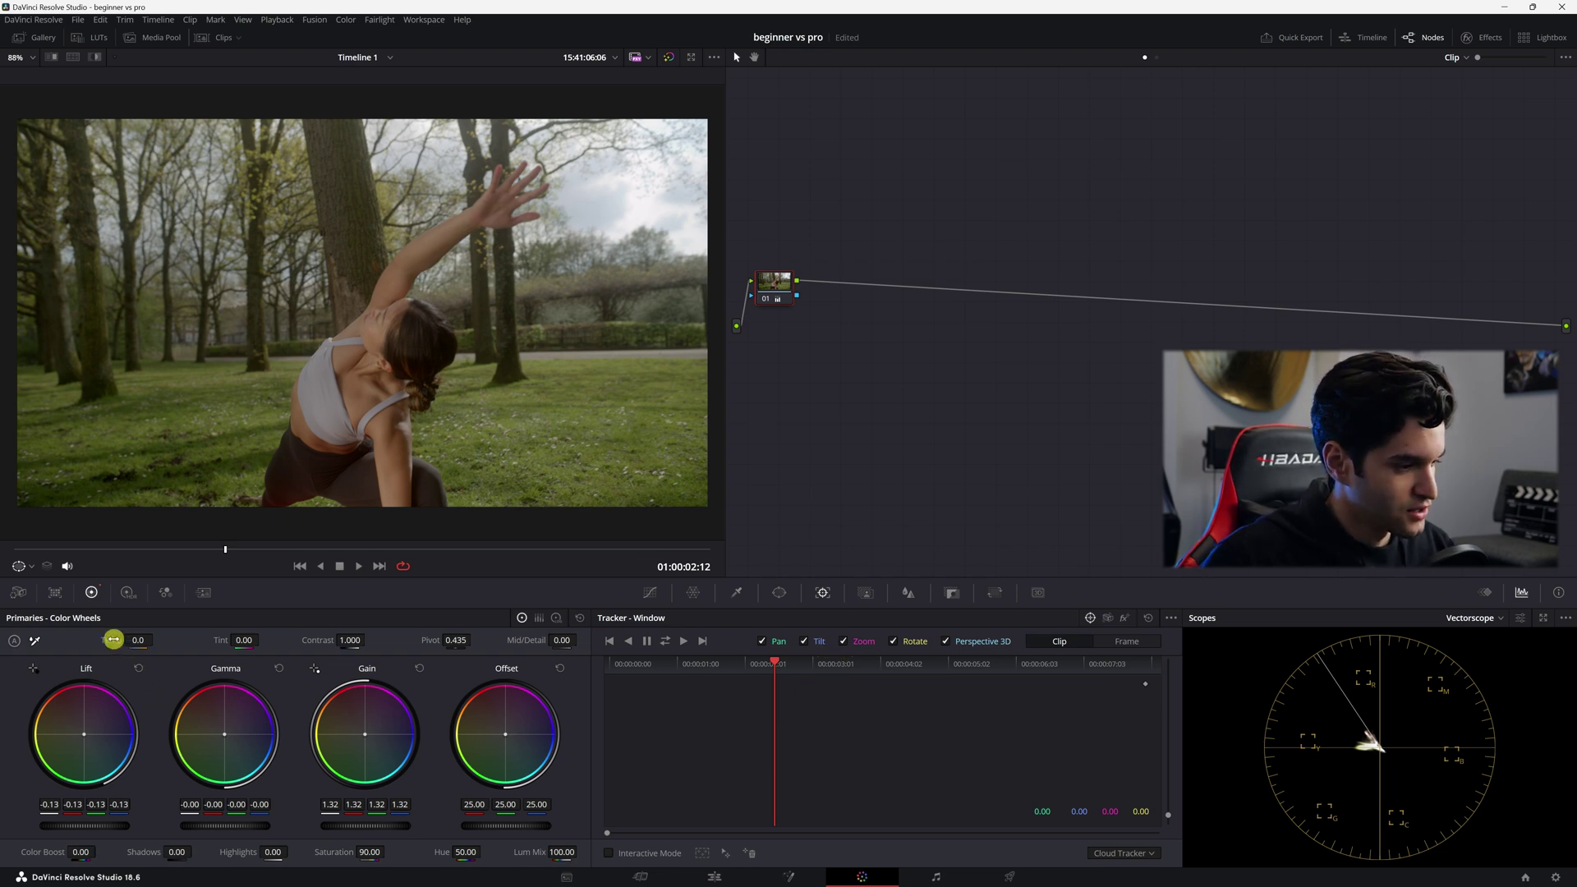
# Set the Primaries temperature to -190.0 and tint to 4.50
pyautogui.moveTo(114, 640); pyautogui.dragTo(99, 638)
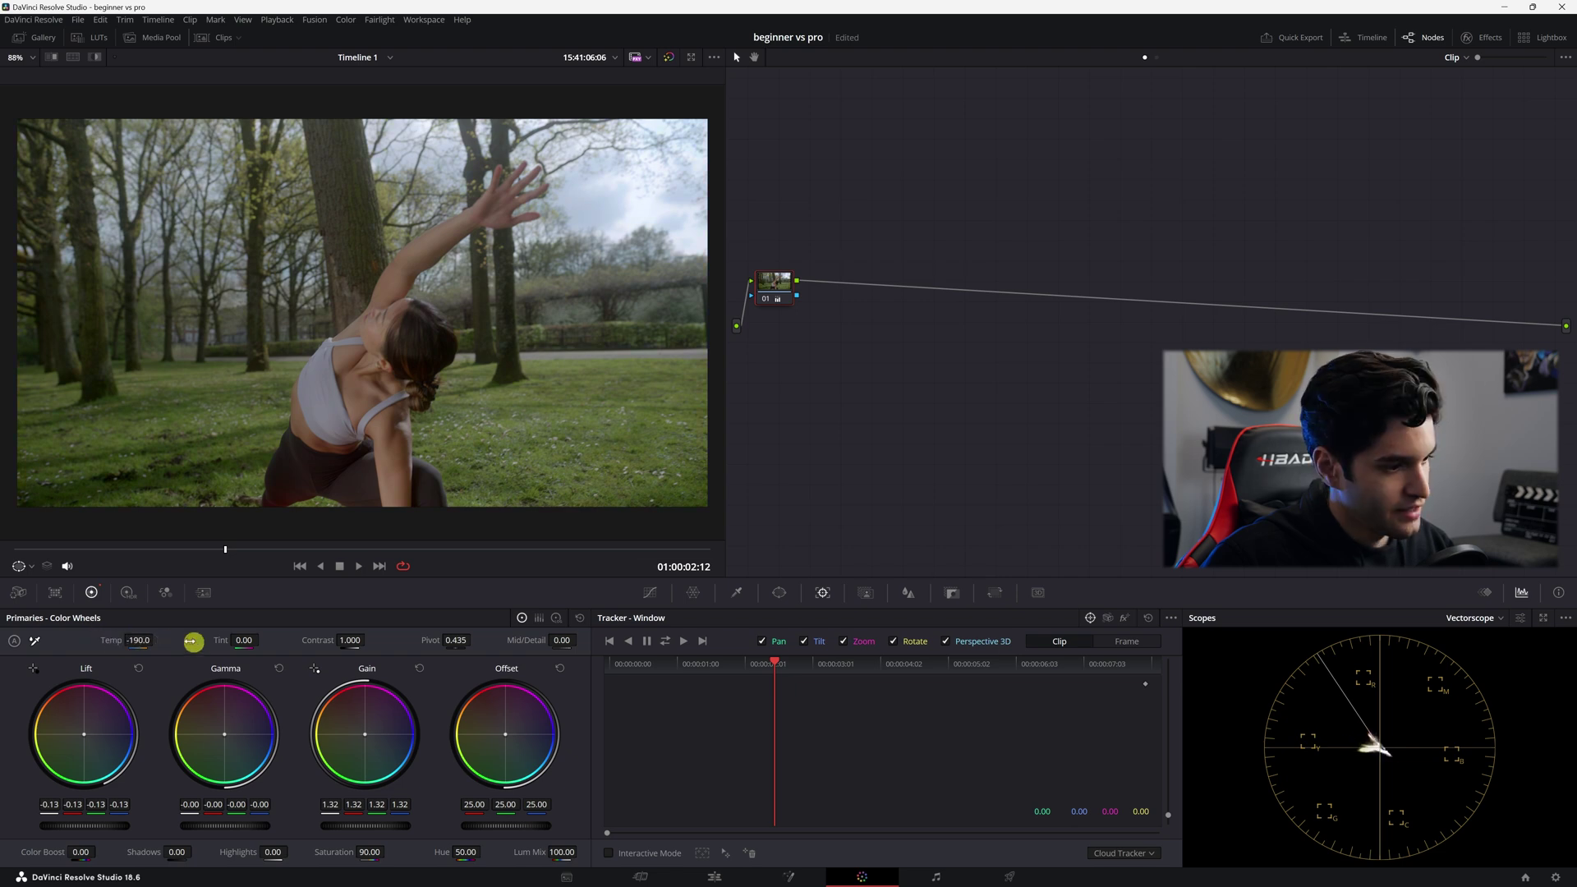
pyautogui.moveTo(215, 639); pyautogui.dragTo(227, 647)
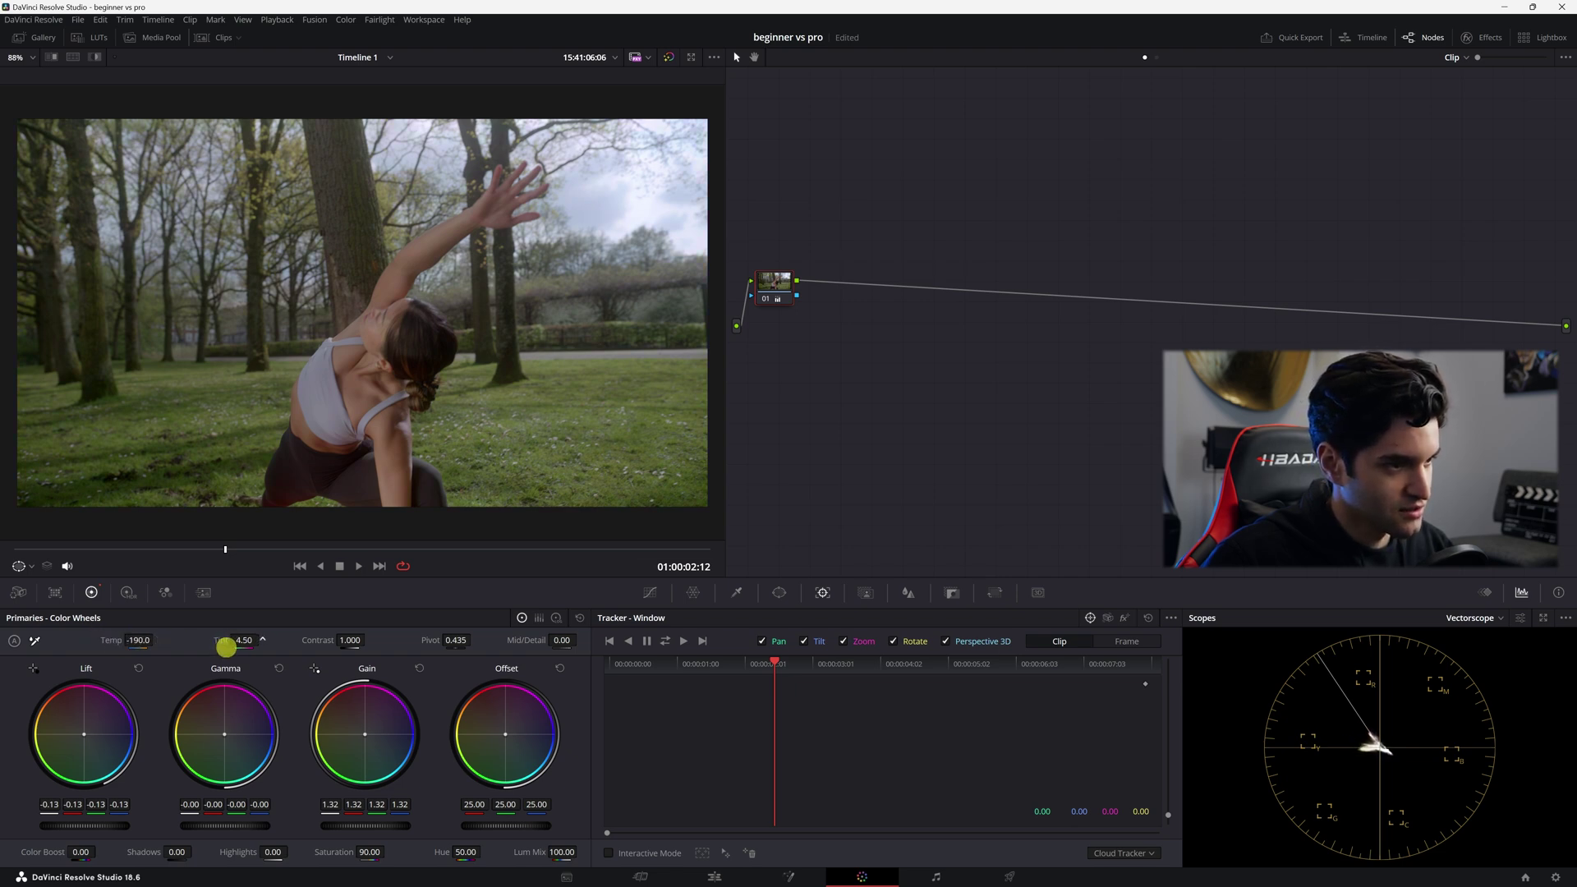
pyautogui.click(776, 286)
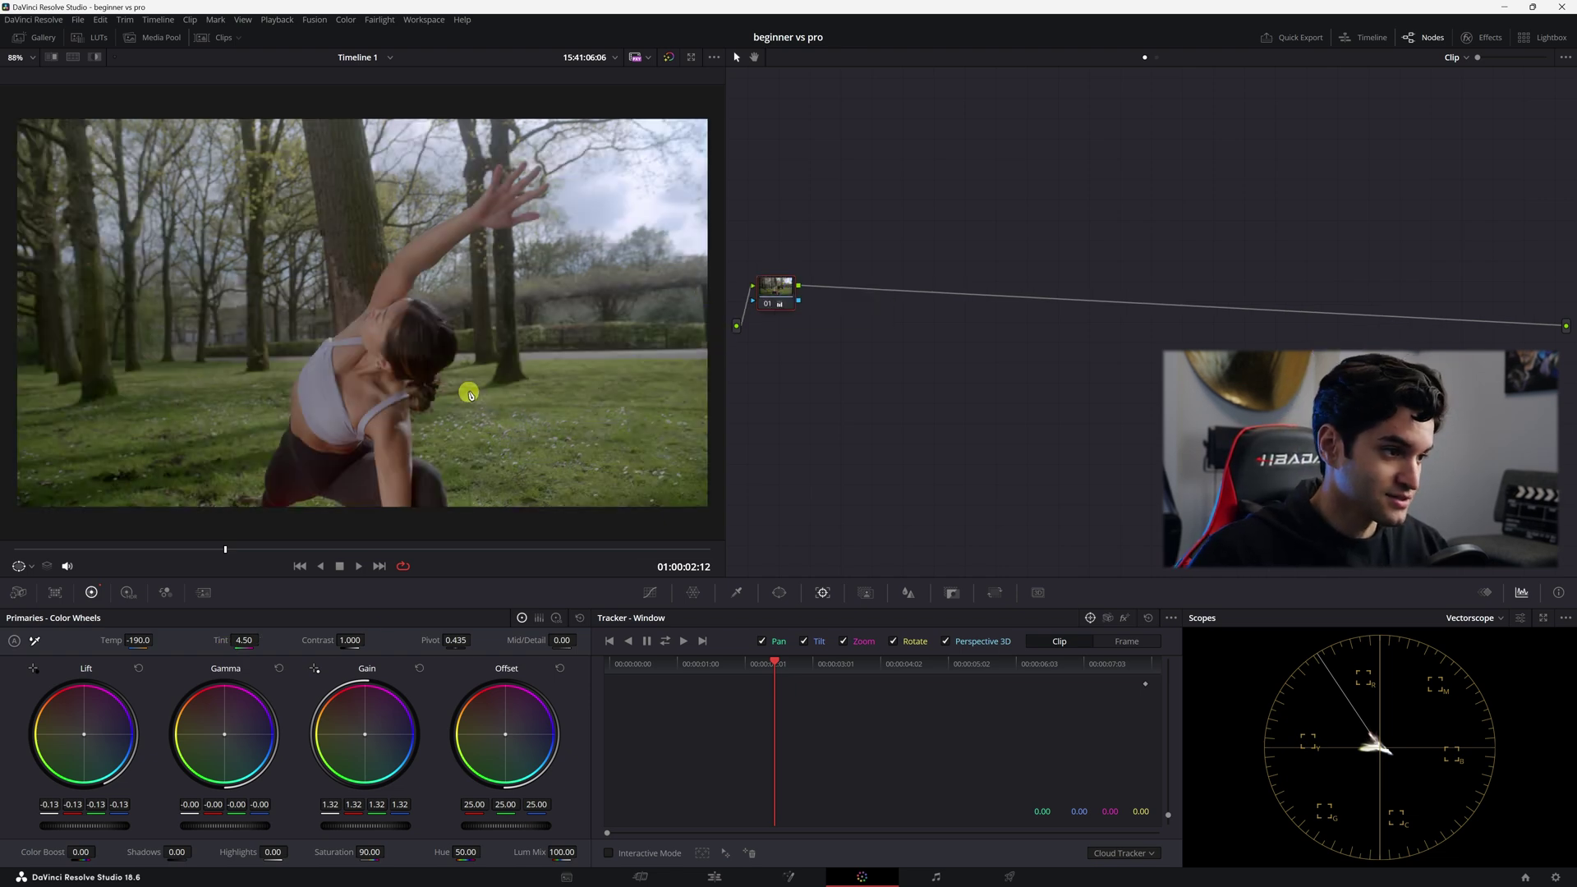
pyautogui.scroll(1, 468, 382)
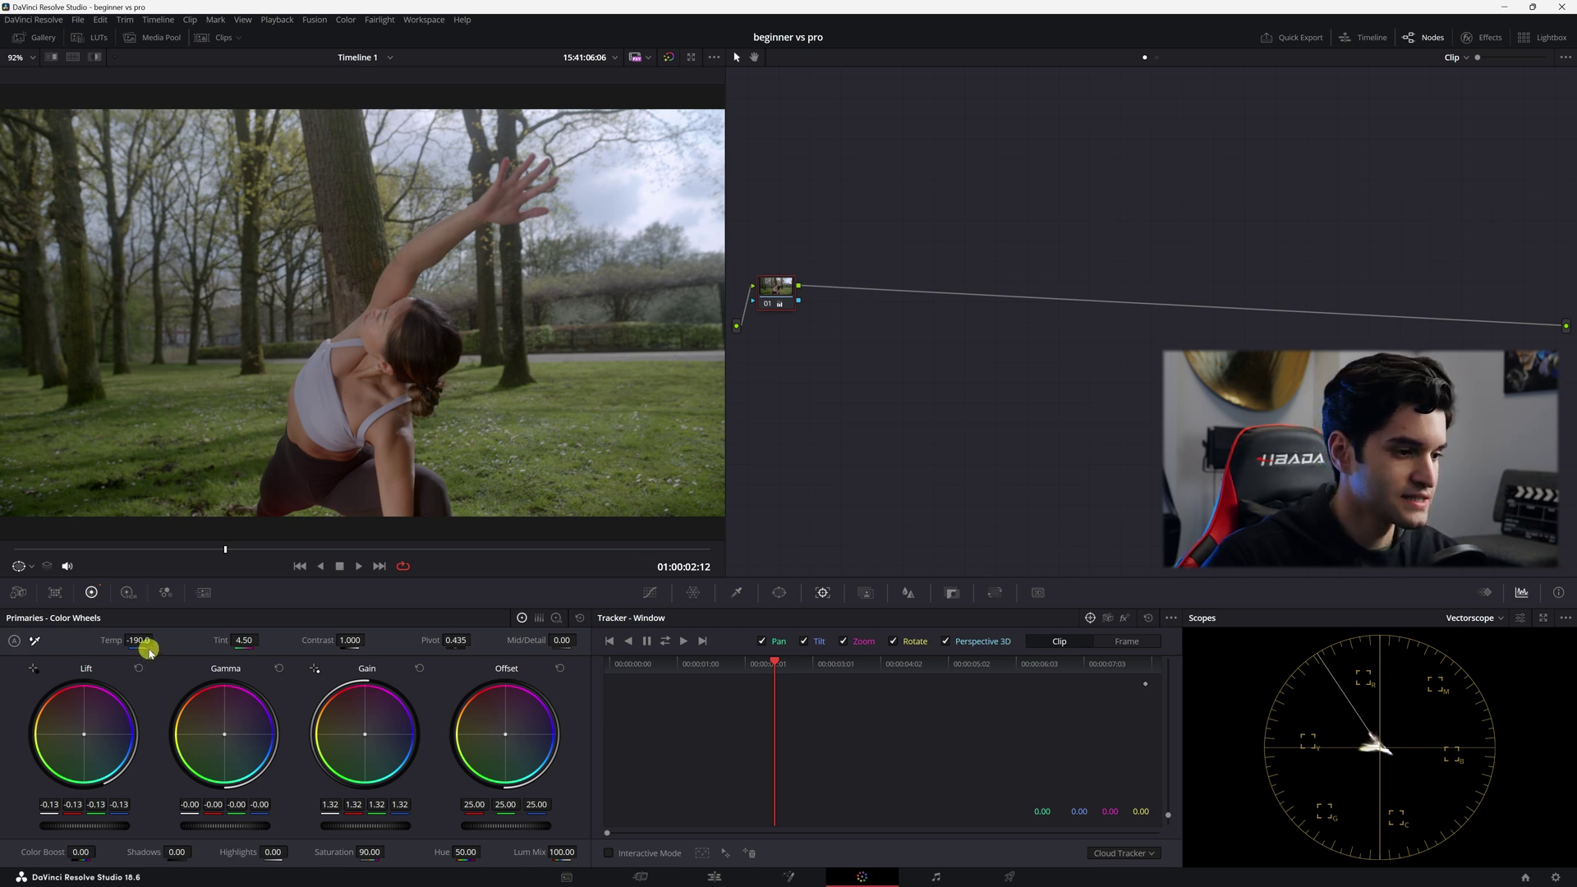
# Add serial node 02 and eyedrop the woman's skin in the HSL qualifier, with Highlight on
pyautogui.moveTo(779, 298); pyautogui.dragTo(873, 302)
pyautogui.hotkey('alt', 's')
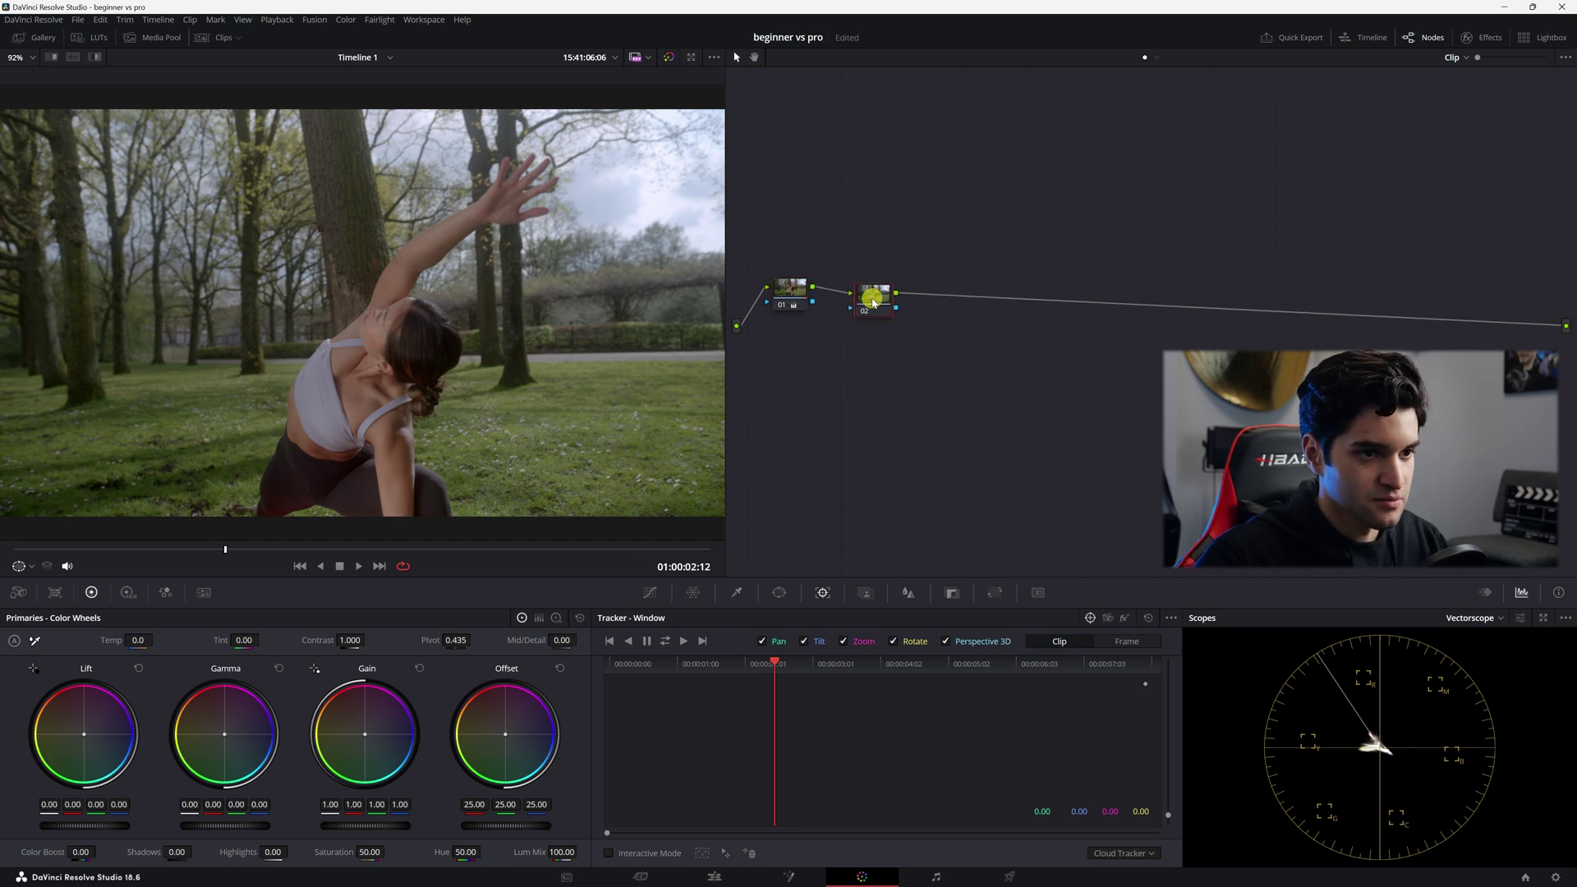
pyautogui.click(737, 593)
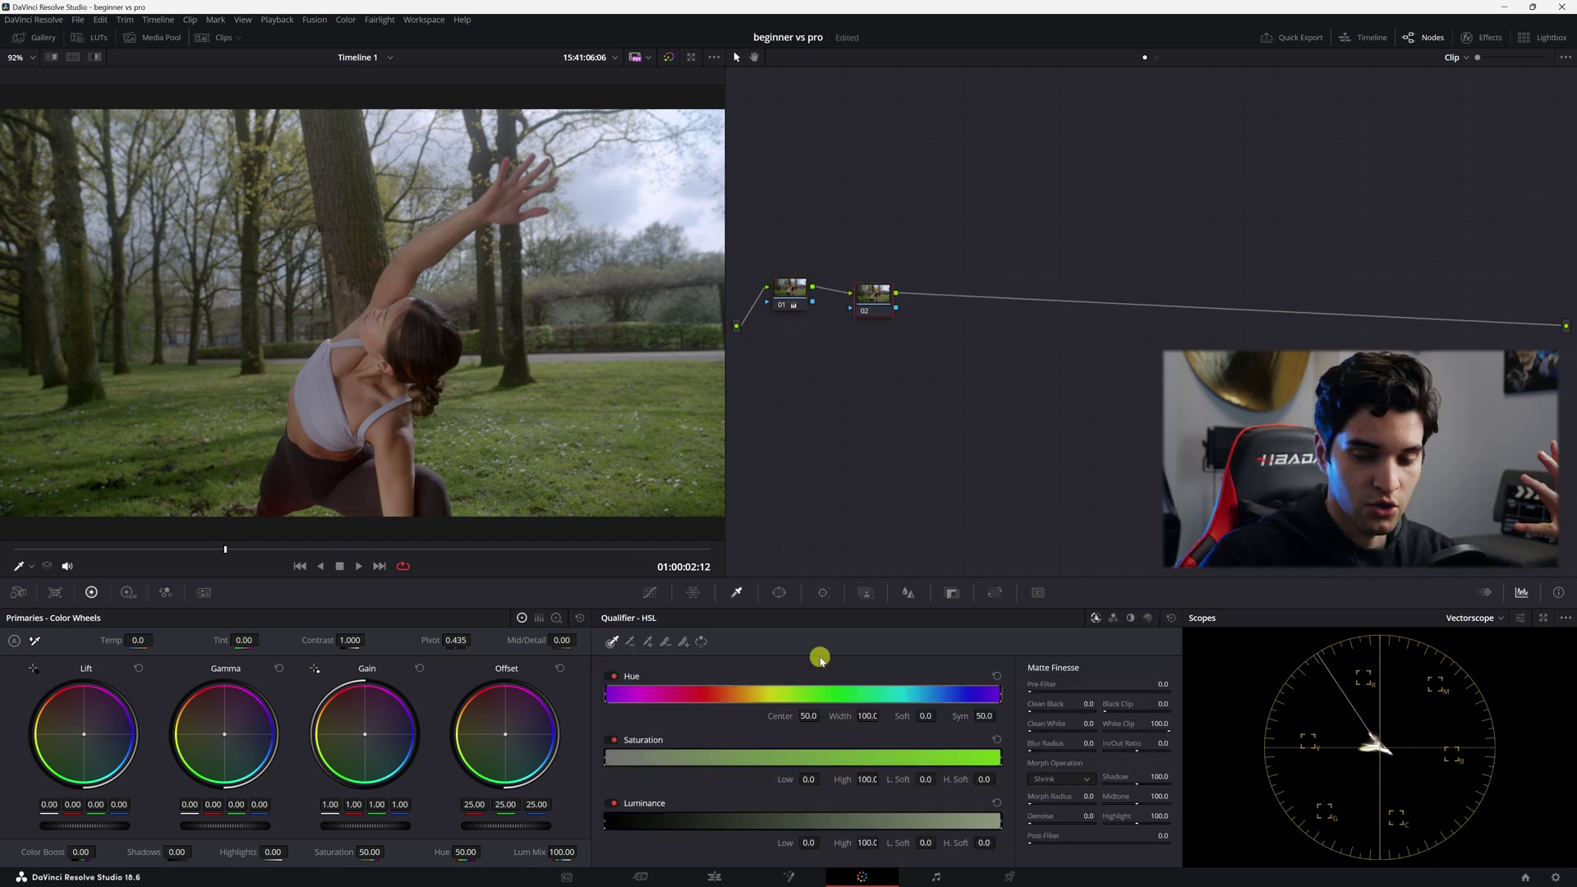
pyautogui.click(399, 271)
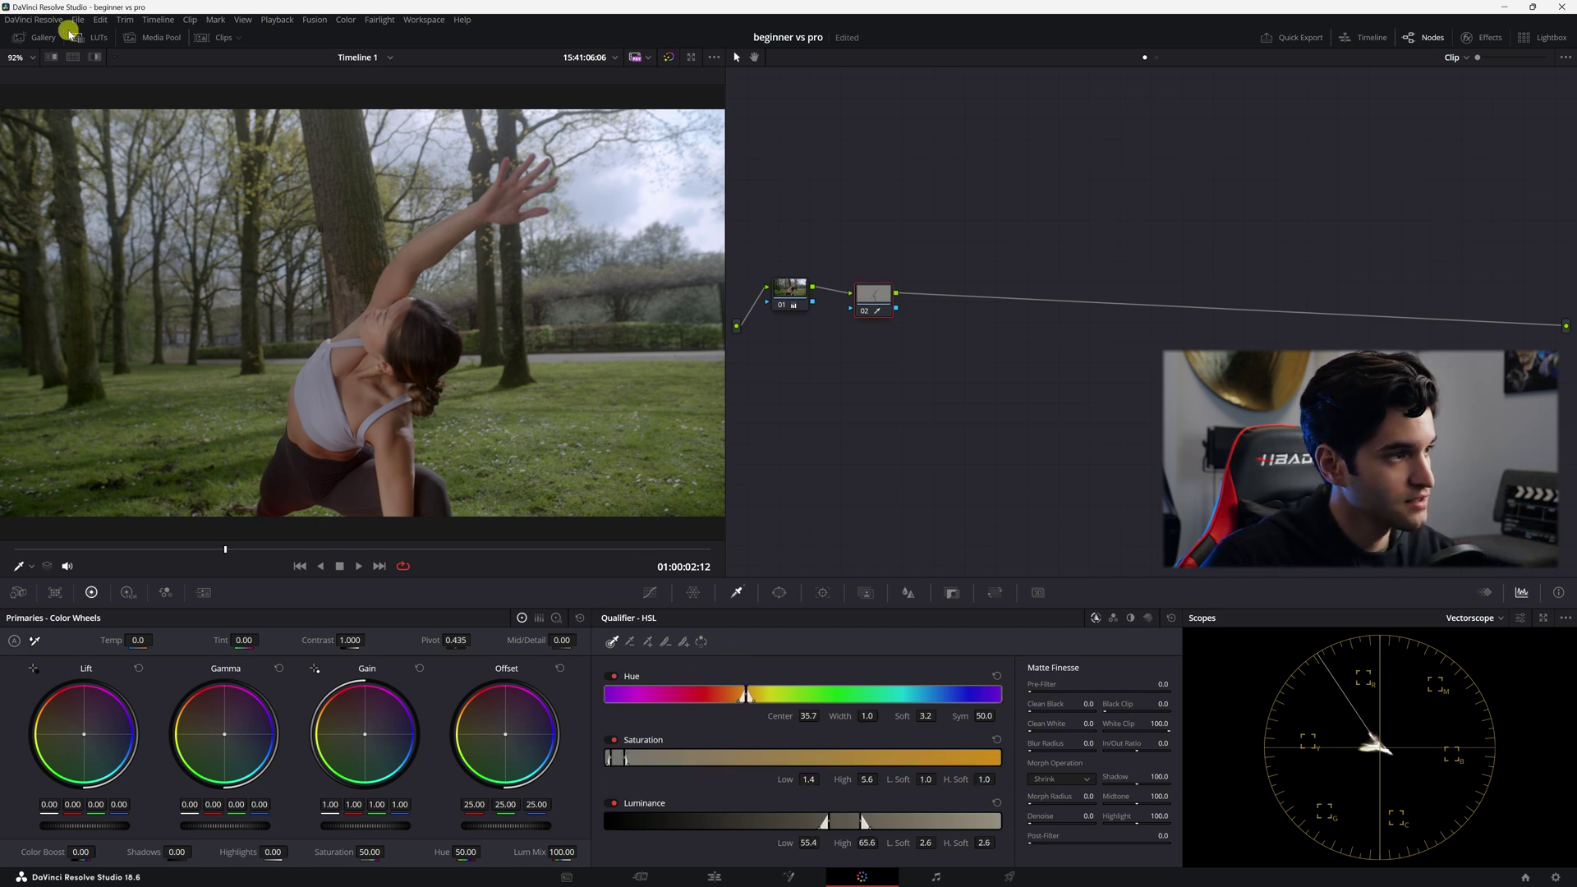
pyautogui.click(95, 56)
# Refine the skin matte's hue, saturation and luminance ranges (luminance 54.8–65.0)
pyautogui.moveTo(741, 696); pyautogui.dragTo(720, 695)
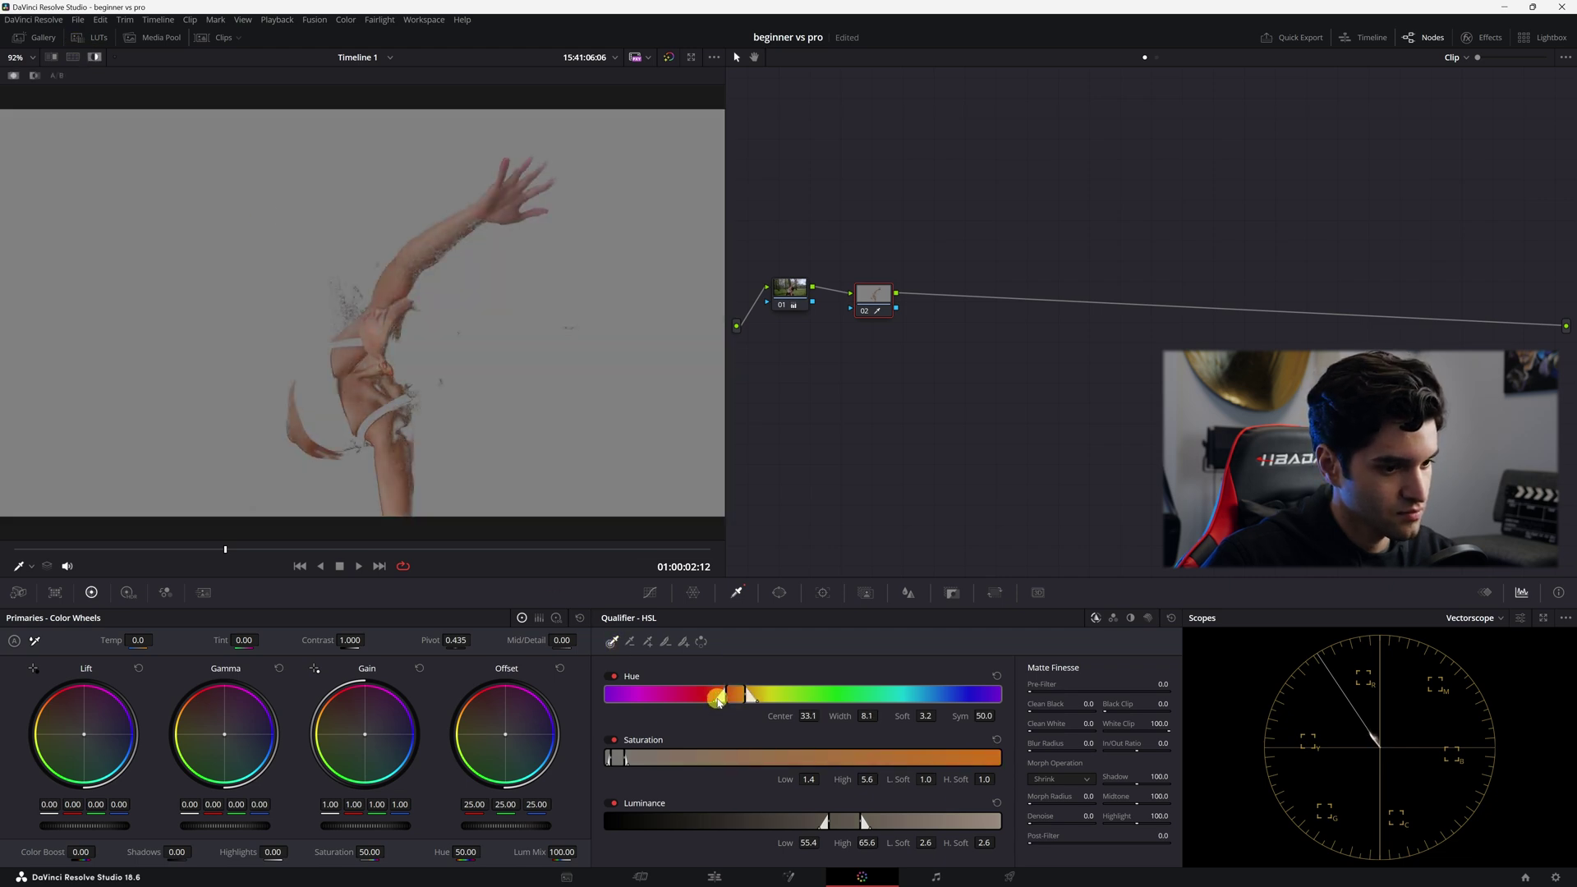
pyautogui.moveTo(714, 701); pyautogui.dragTo(722, 698)
pyautogui.moveTo(613, 756); pyautogui.dragTo(615, 757)
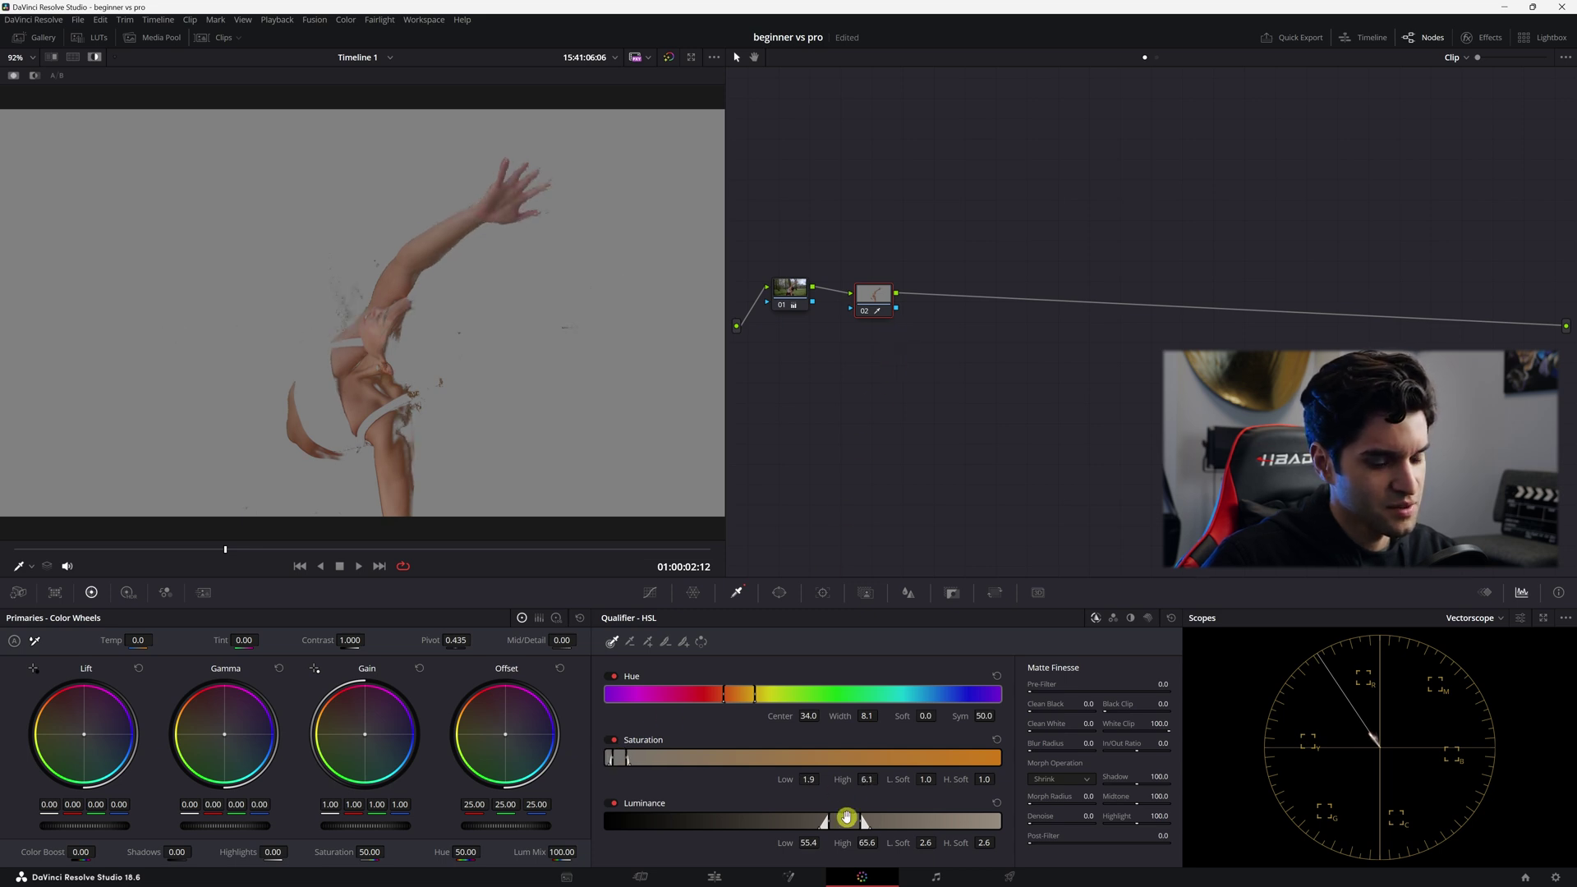
pyautogui.moveTo(841, 823); pyautogui.dragTo(844, 822)
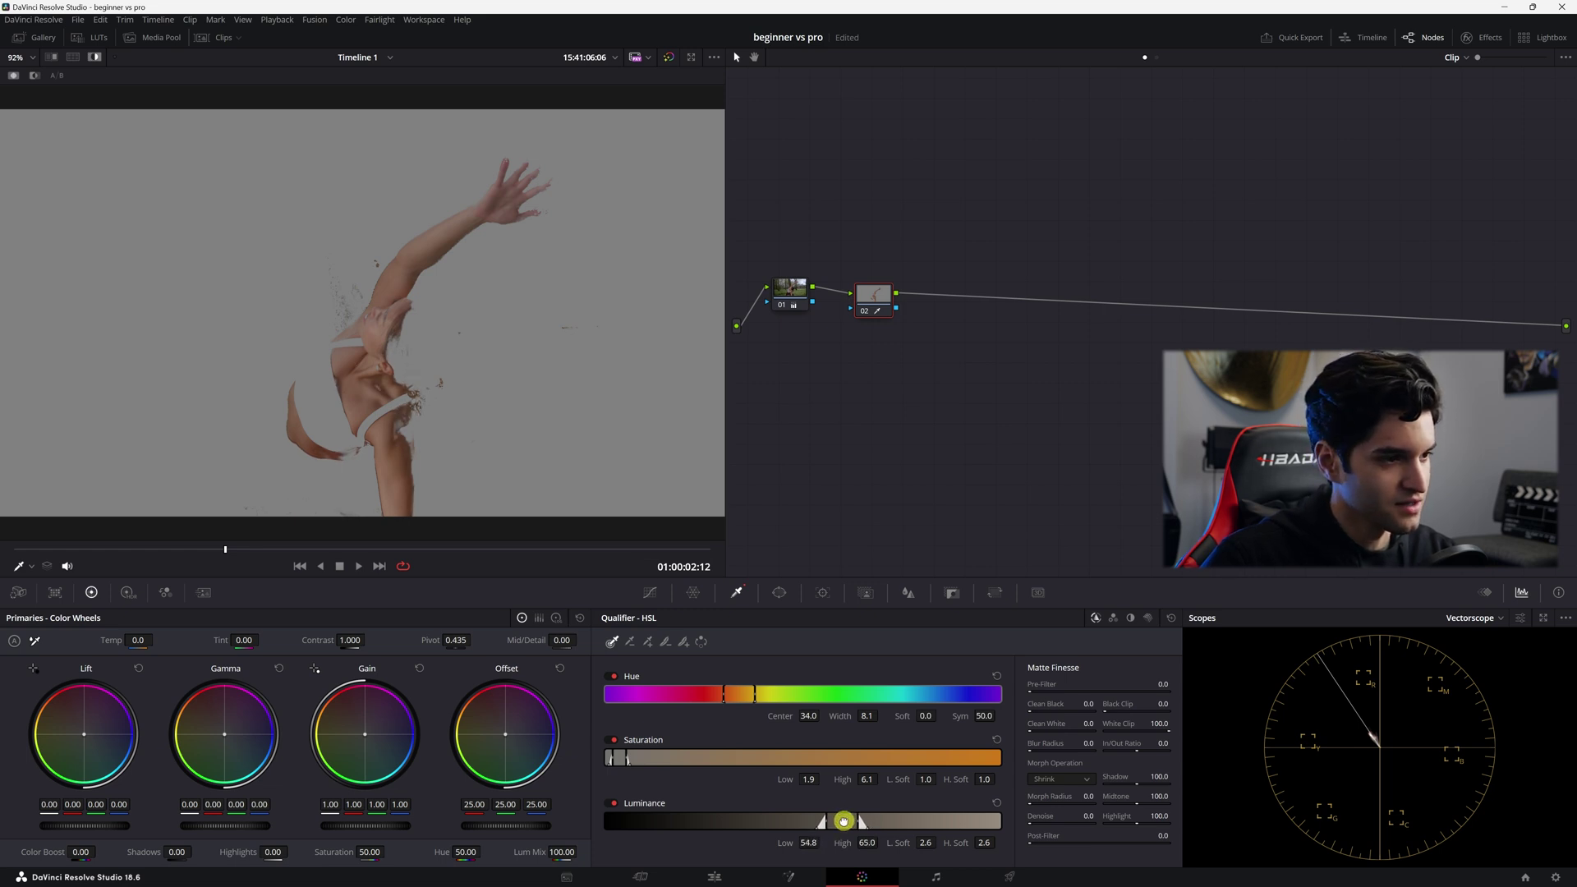
# Turn Highlight off, raise the skin's saturation slightly, and add a third serial node
pyautogui.moveTo(886, 299); pyautogui.dragTo(875, 289)
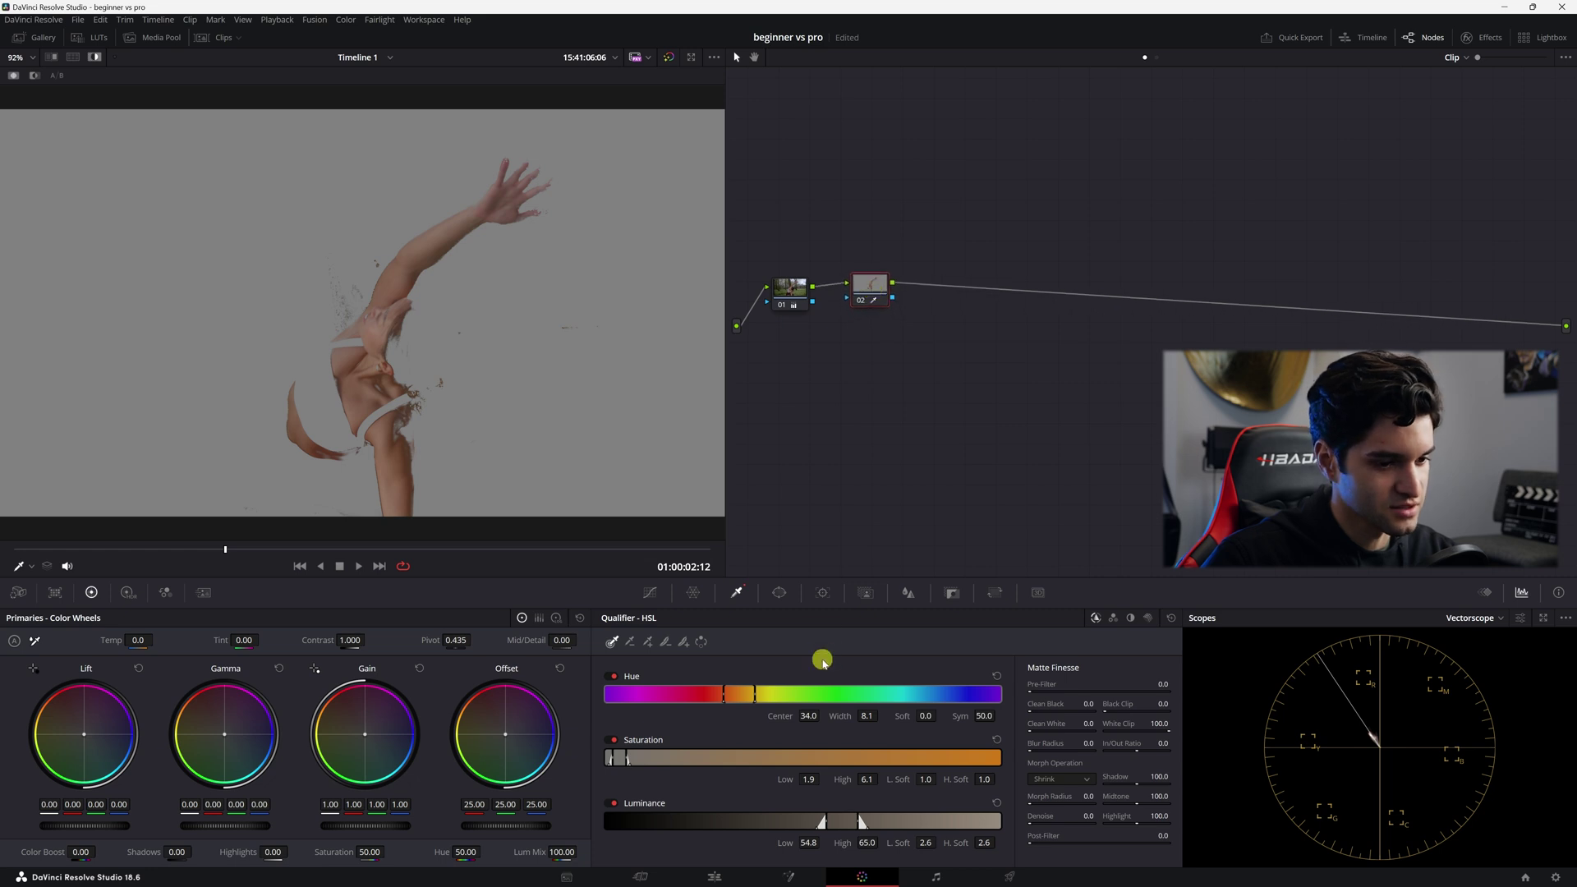
pyautogui.hotkey('shift', 'h')
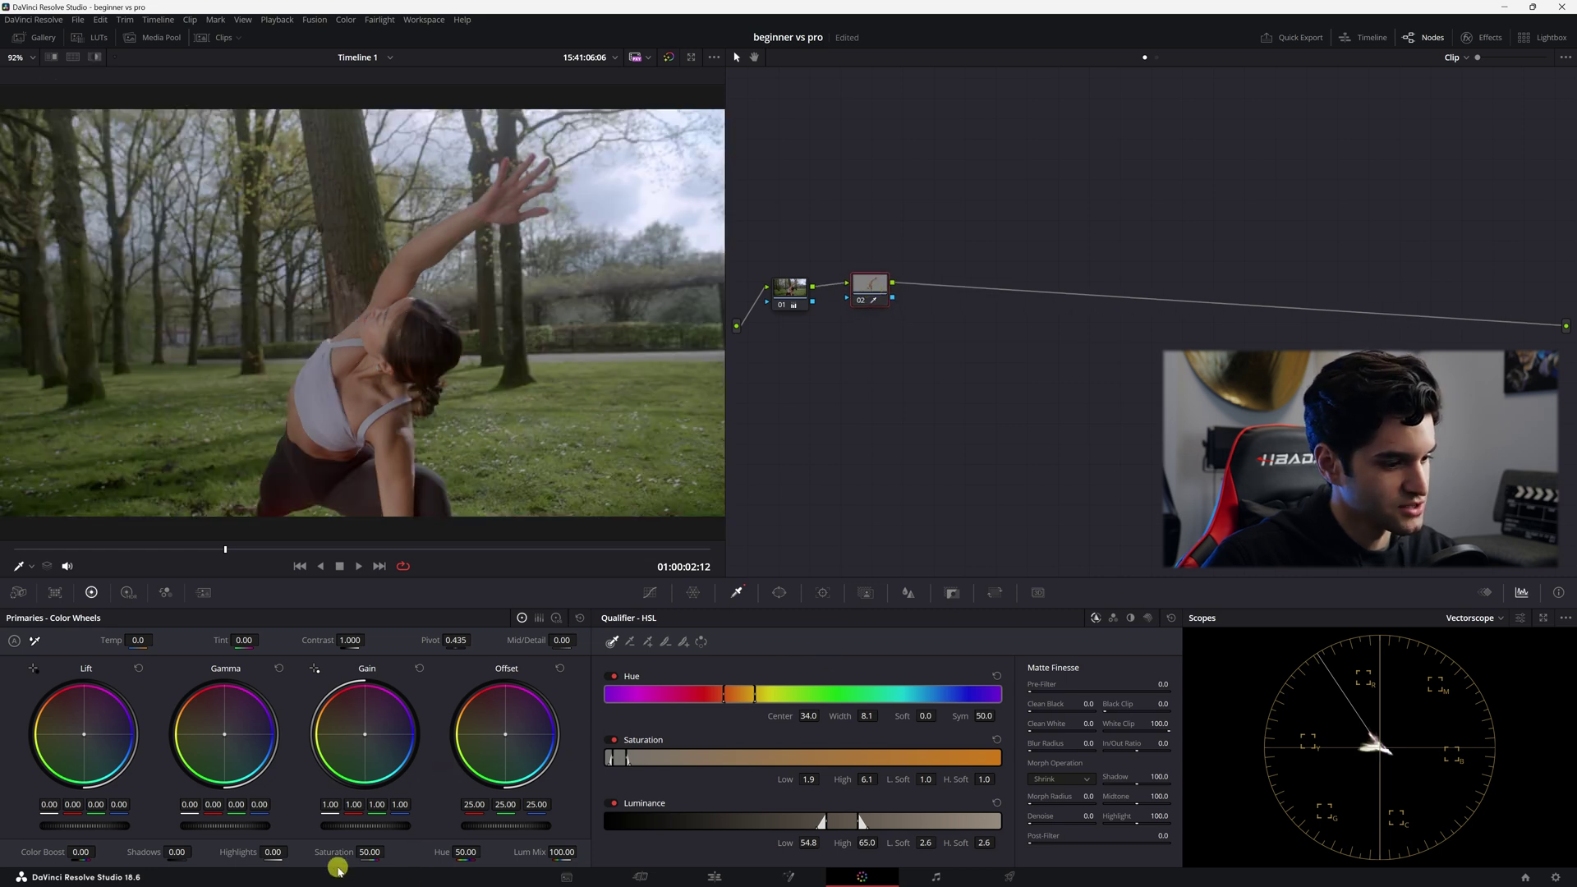
pyautogui.moveTo(343, 852); pyautogui.dragTo(349, 851)
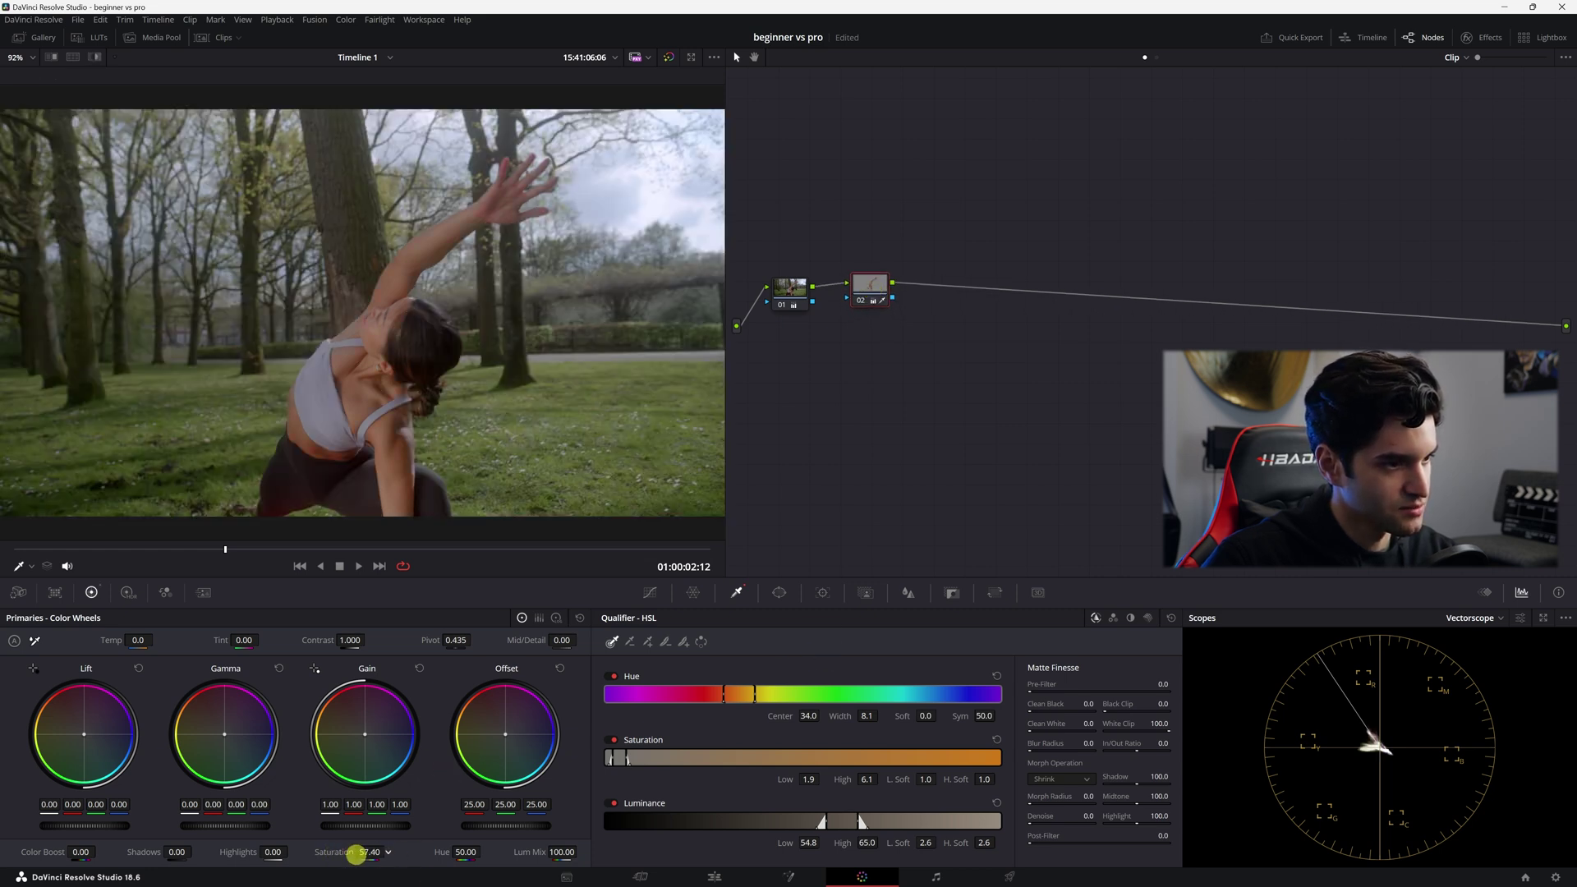
pyautogui.hotkey('alt', 's')
# Qualify the green grass and trees on node 03, refining the hue and saturation ranges
pyautogui.moveTo(928, 293); pyautogui.dragTo(931, 297)
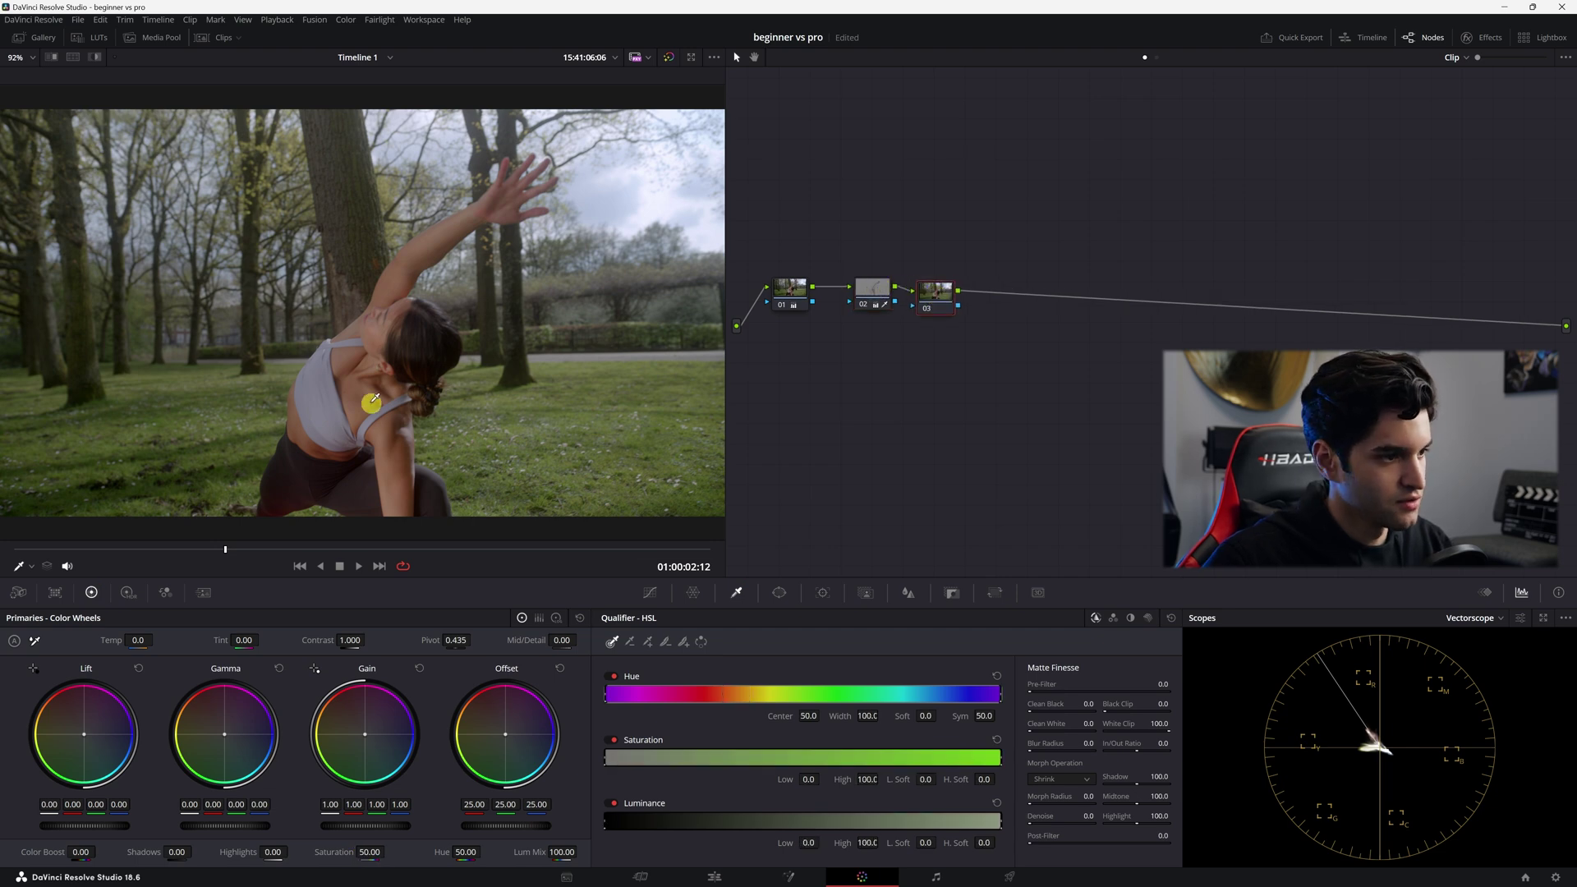
pyautogui.moveTo(589, 380)
pyautogui.mouseDown()
pyautogui.moveTo(577, 411)
pyautogui.moveTo(680, 447)
pyautogui.mouseUp()
pyautogui.click(95, 58)
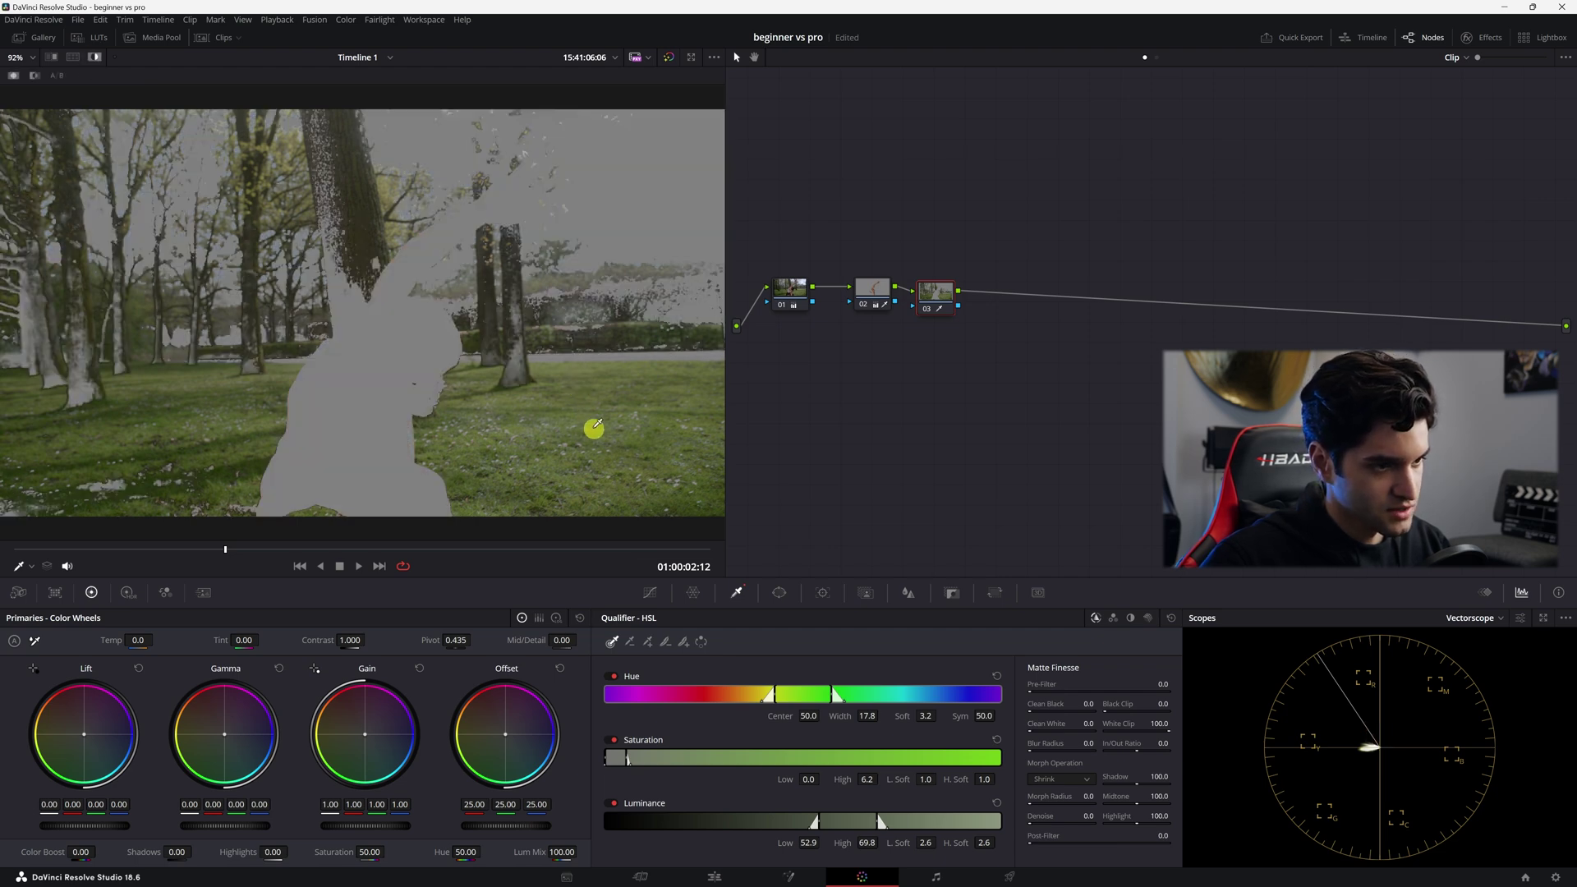
pyautogui.moveTo(797, 695); pyautogui.dragTo(802, 696)
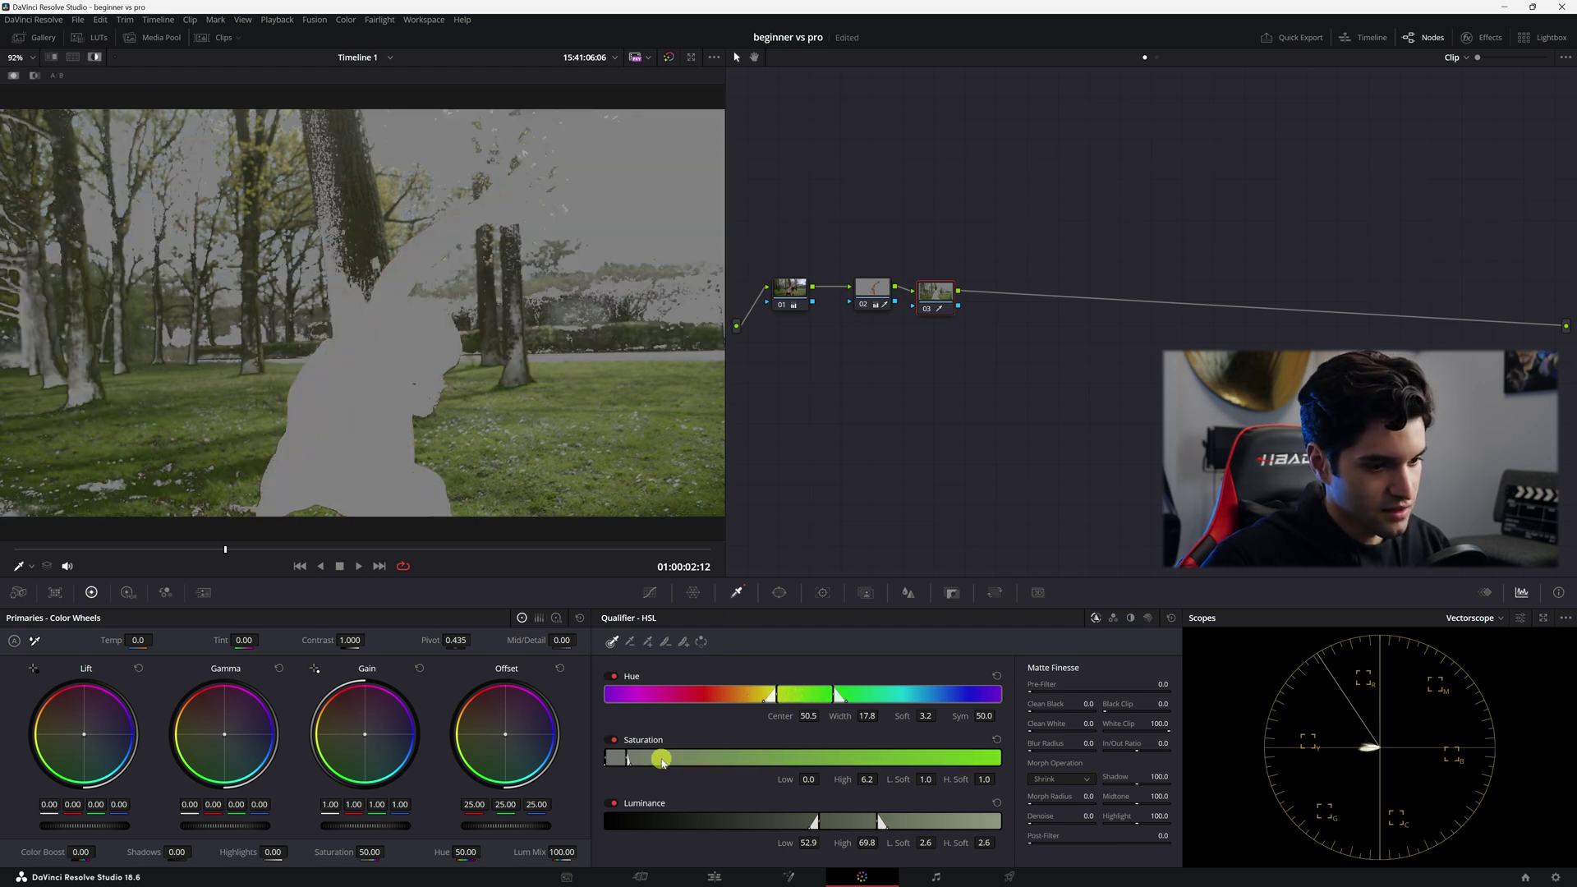
pyautogui.moveTo(617, 757); pyautogui.dragTo(622, 757)
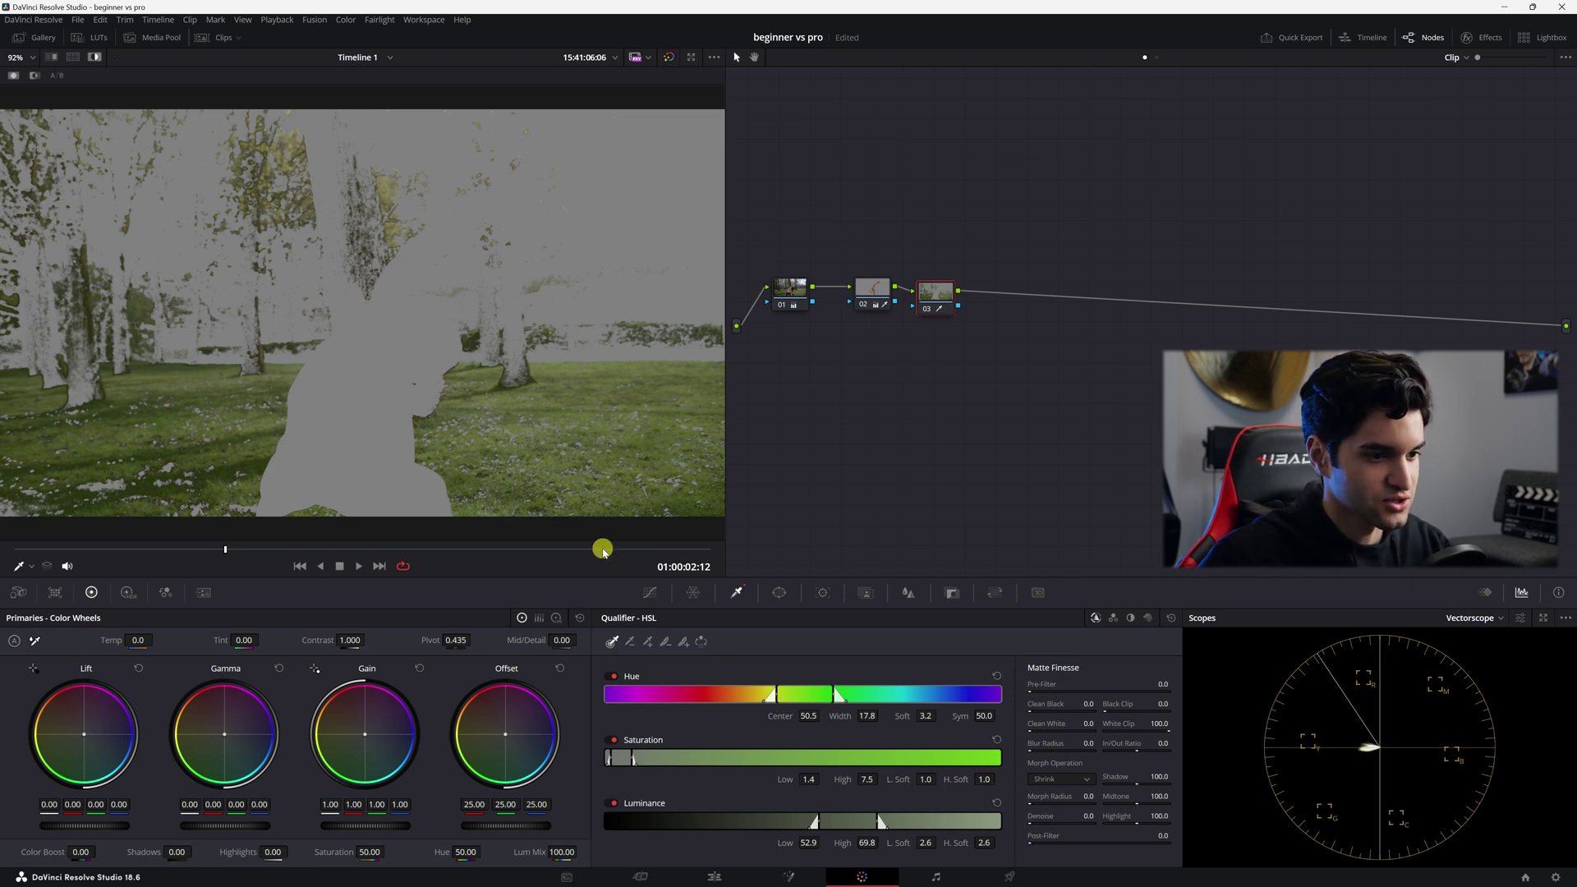
# Lower the greenery's saturation to 66.80
pyautogui.scroll(3, 577, 462)
pyautogui.scroll(-3, 578, 462)
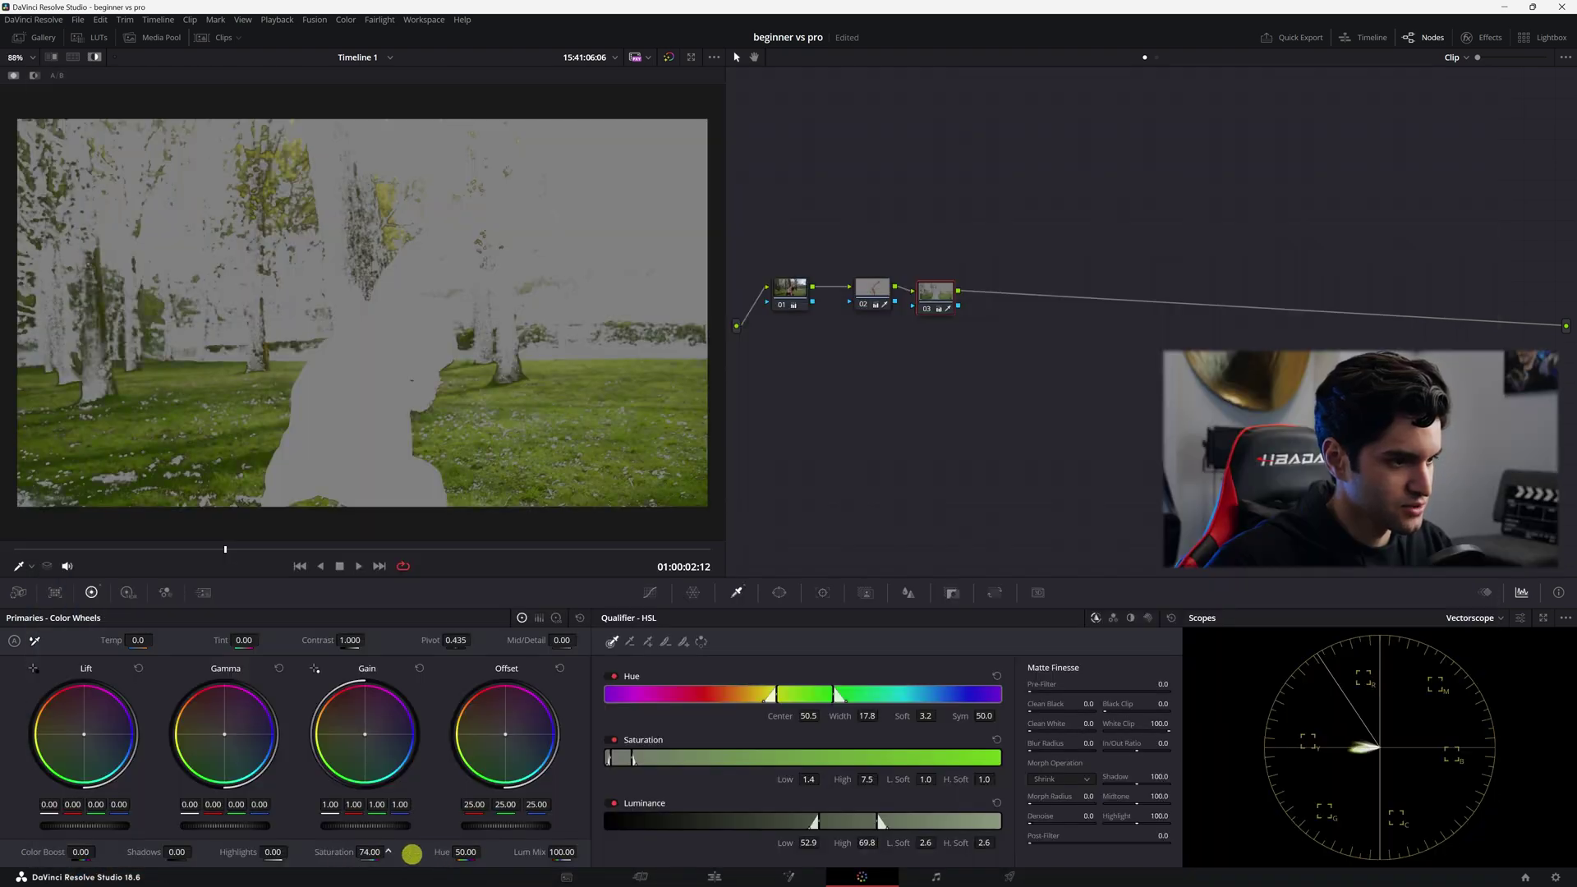
pyautogui.moveTo(411, 854); pyautogui.dragTo(387, 852)
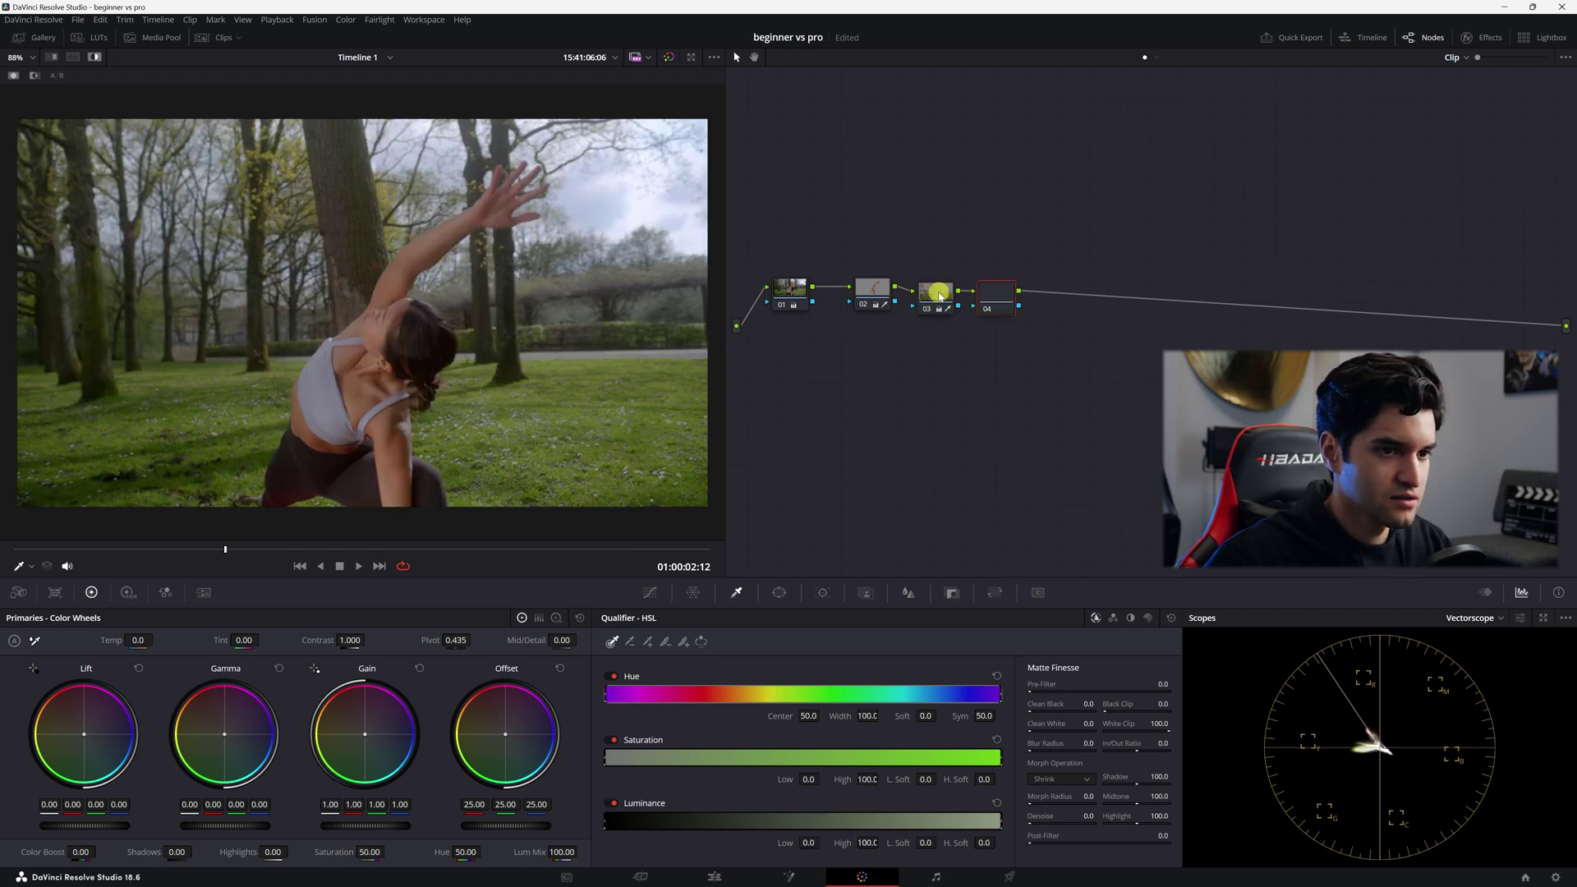
# Add a fourth serial node and toggle node 01 of the beginner grade to compare
pyautogui.hotkey('alt', 's')
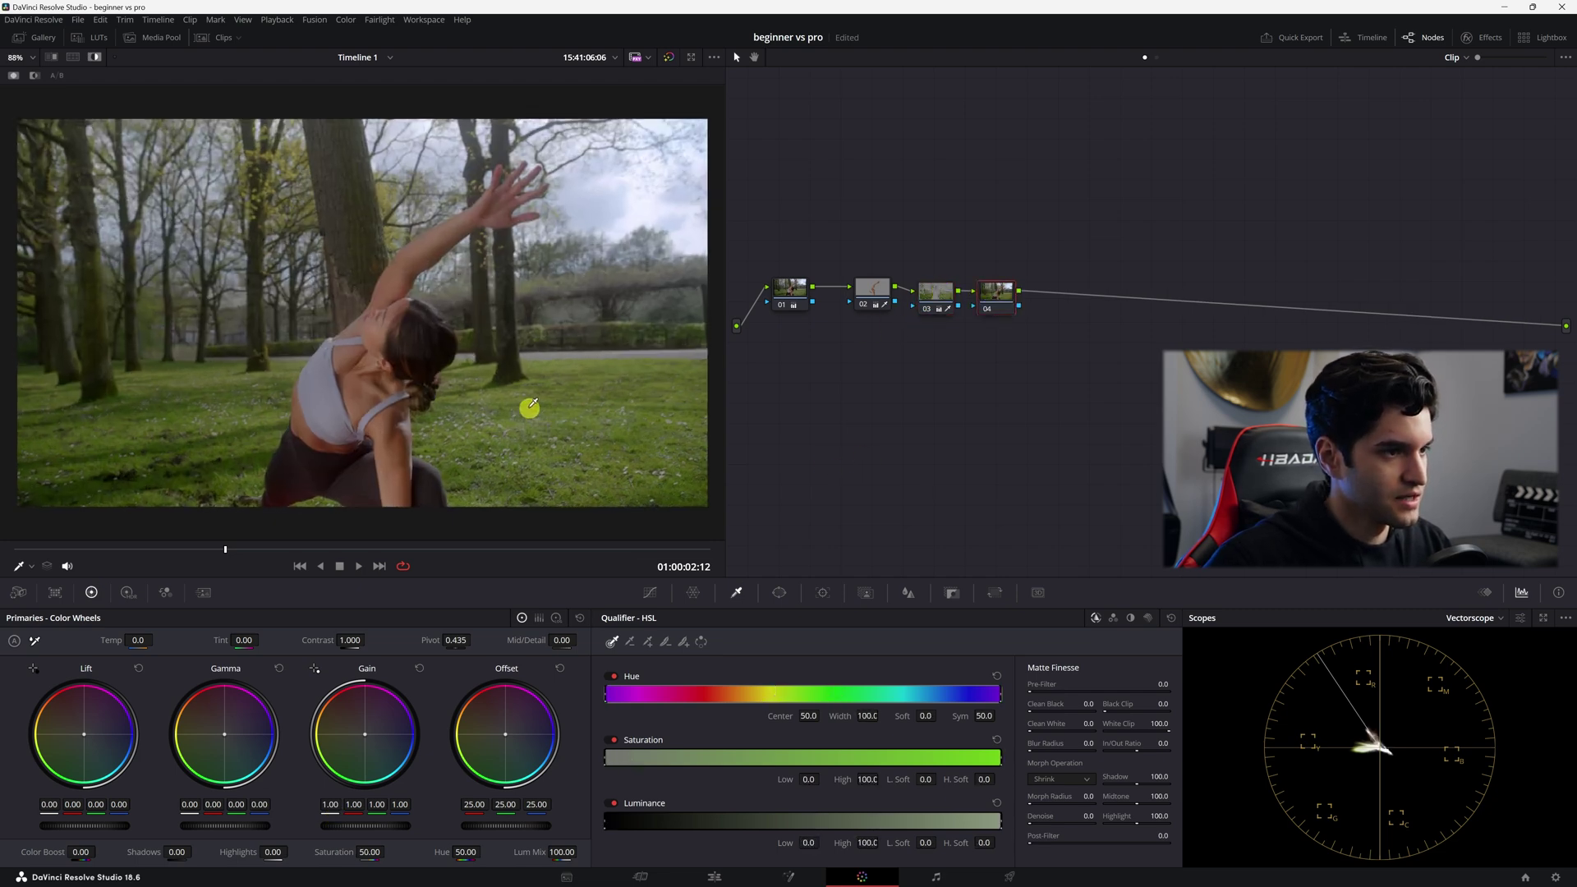
pyautogui.click(781, 300)
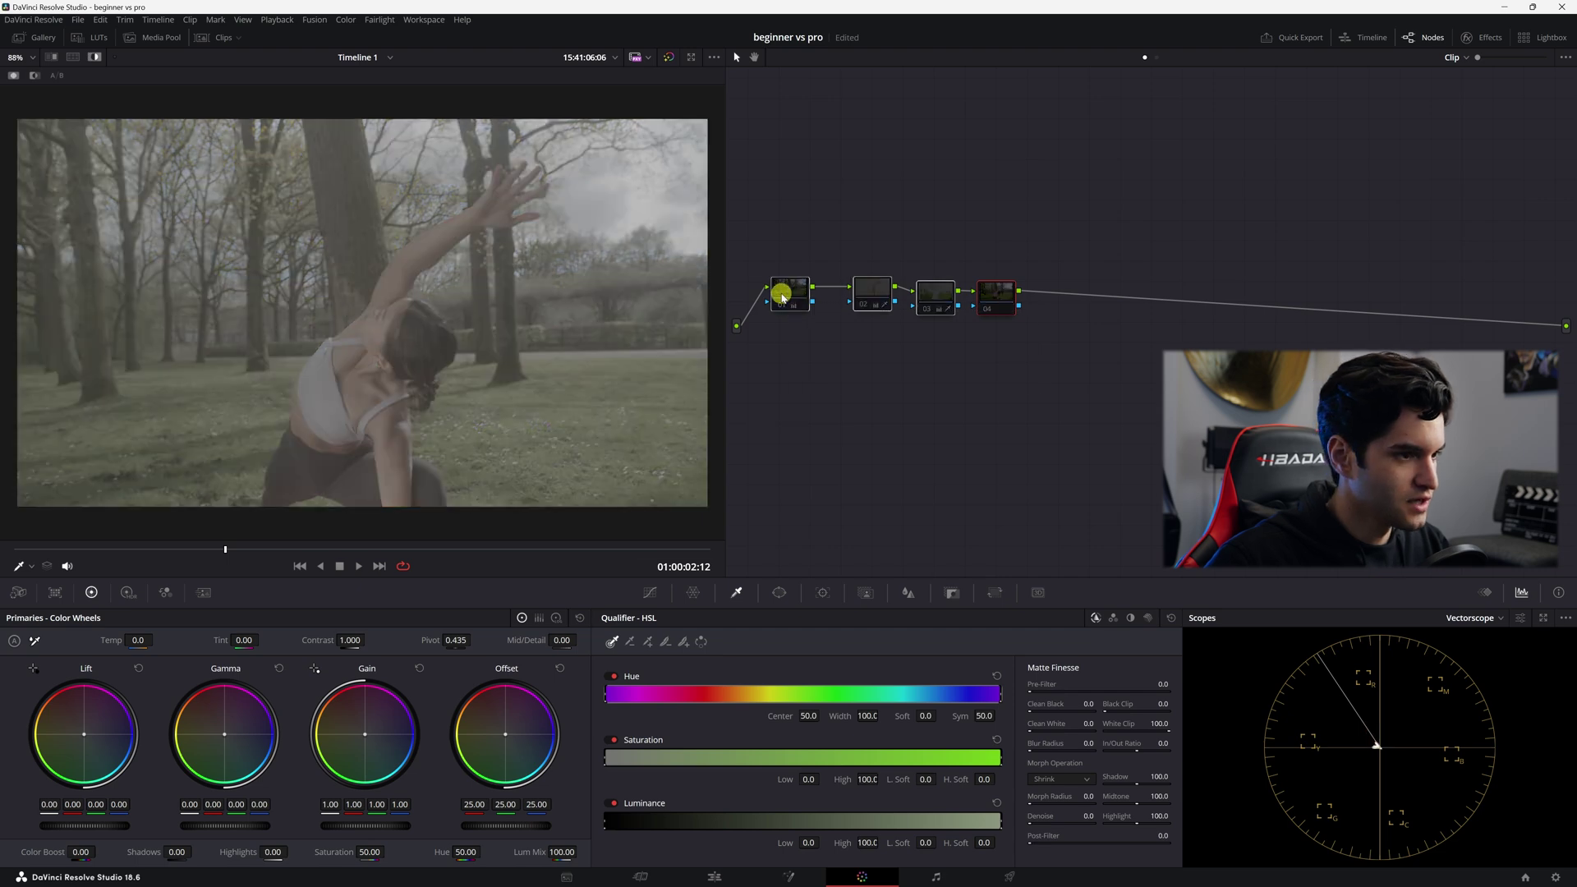
pyautogui.click(782, 300)
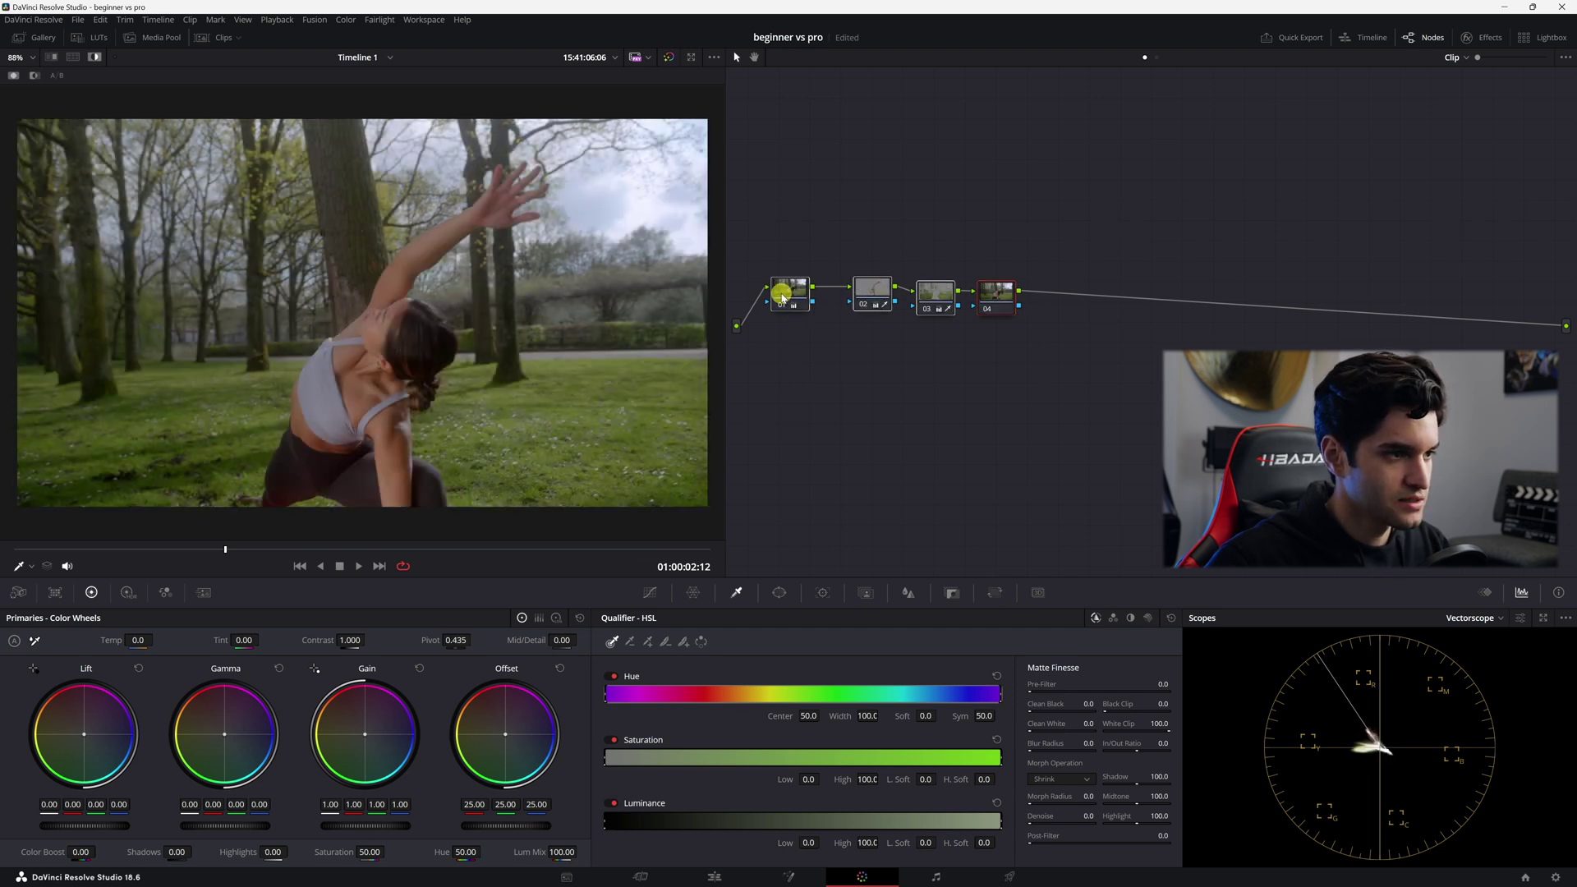
# Play through the clip and zoom the viewer in on the pink mat, then back out
pyautogui.press('space')
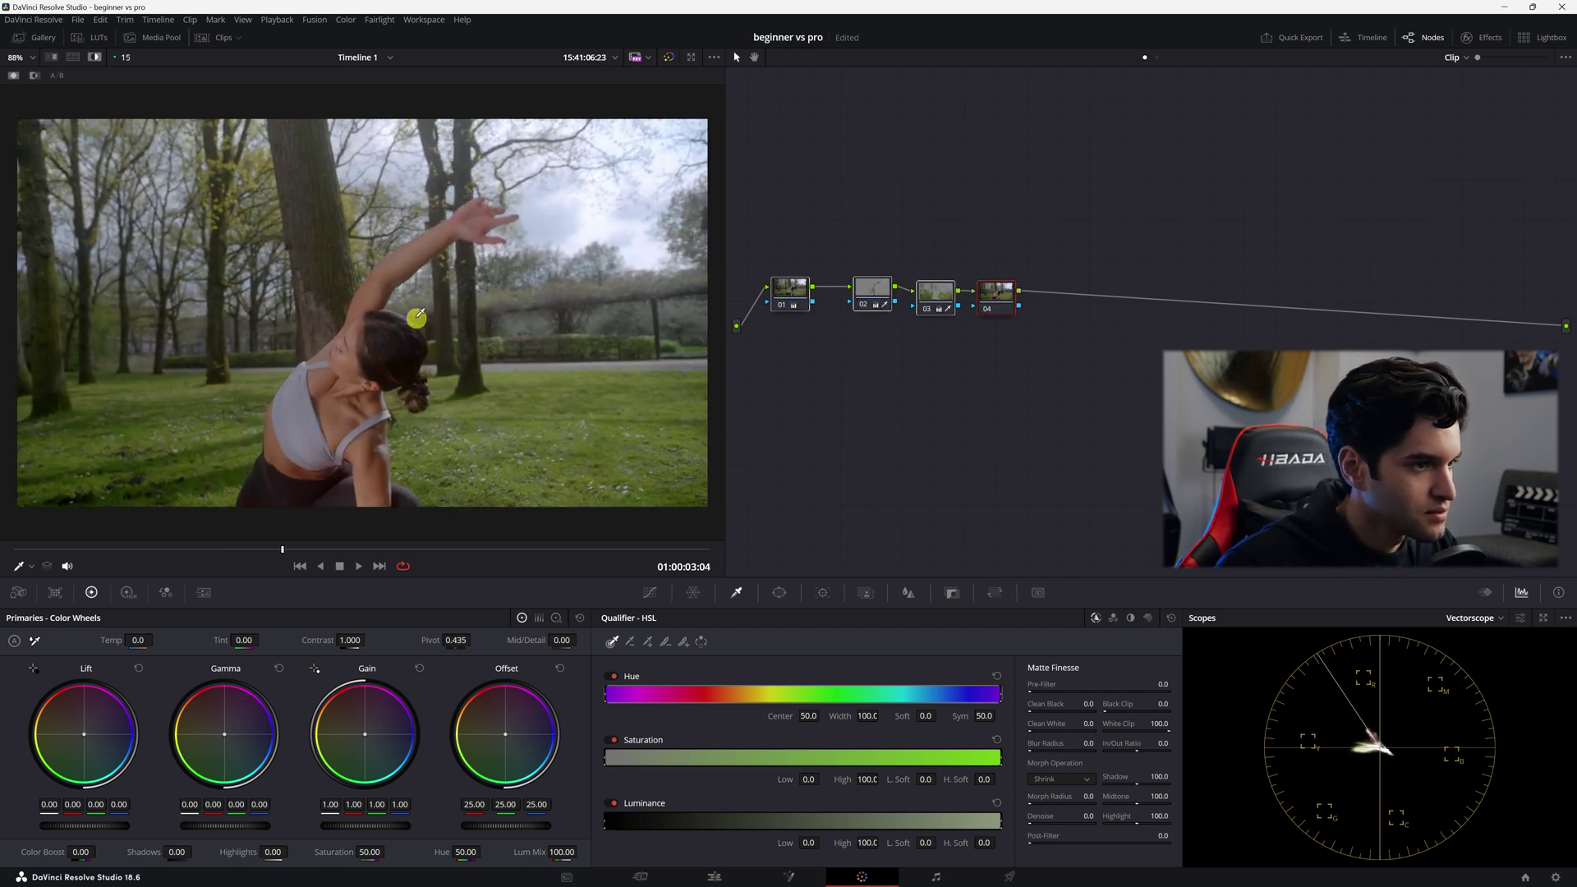
pyautogui.scroll(4, 418, 300)
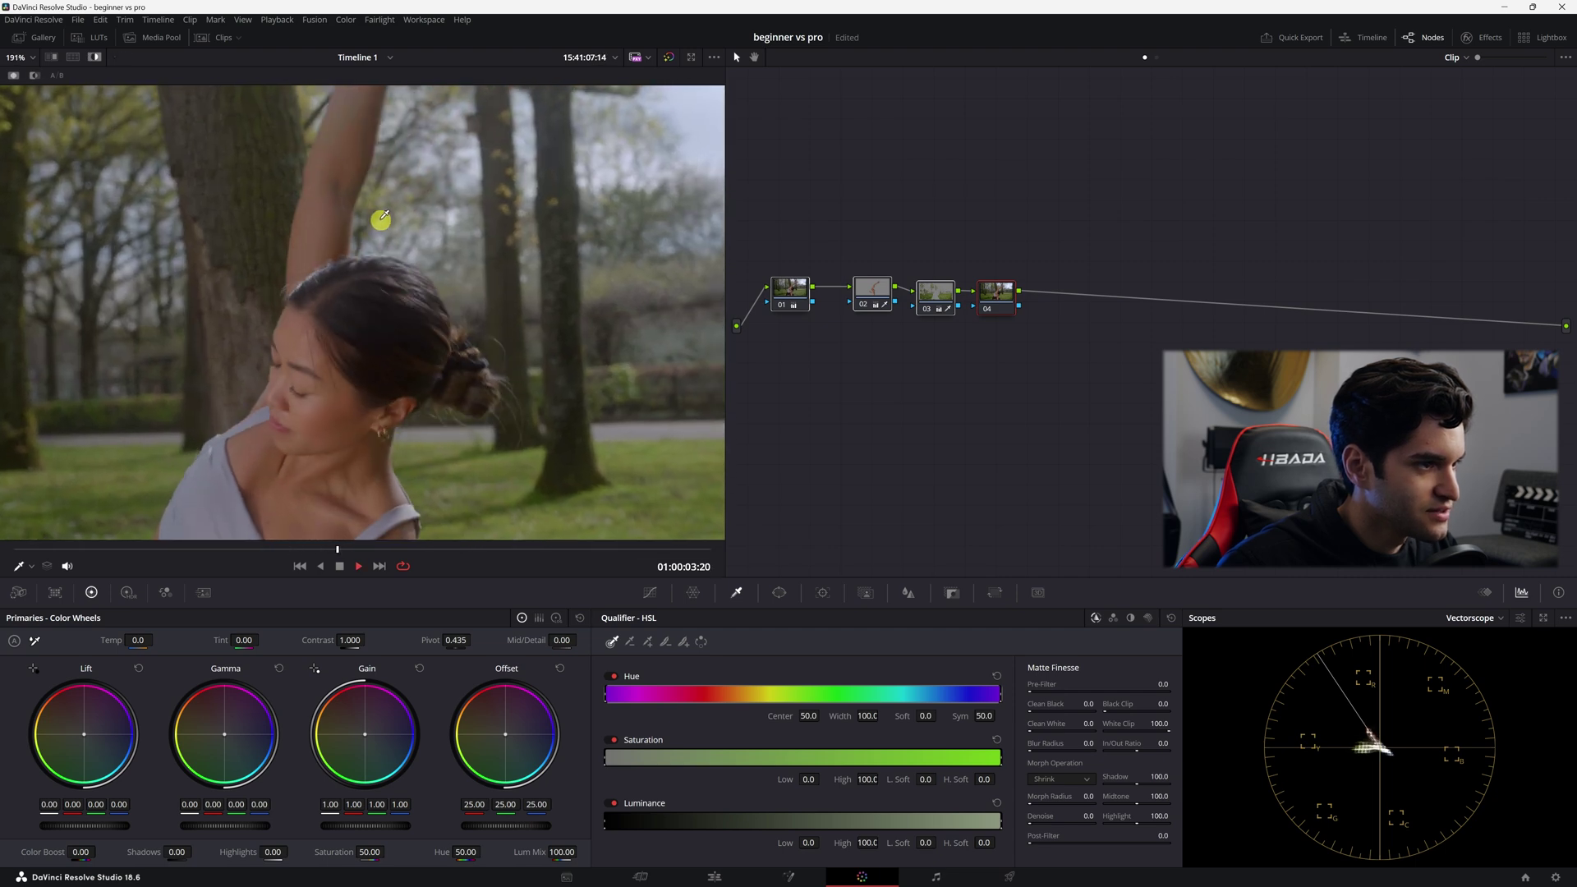
pyautogui.press('space')
pyautogui.press('space')
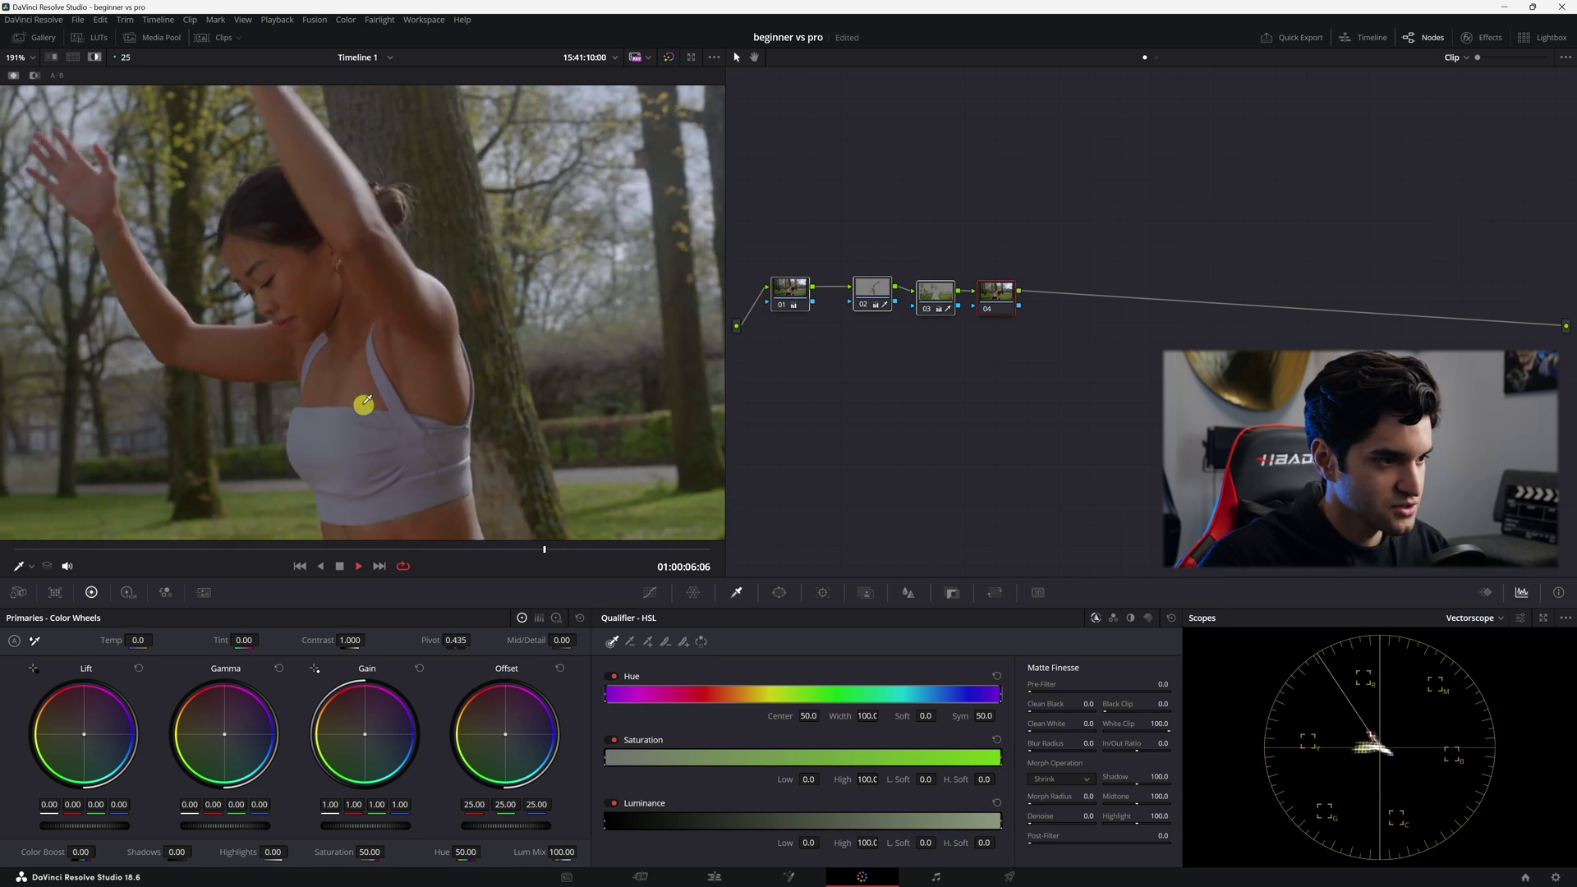
pyautogui.press('space')
pyautogui.scroll(5, 300, 422)
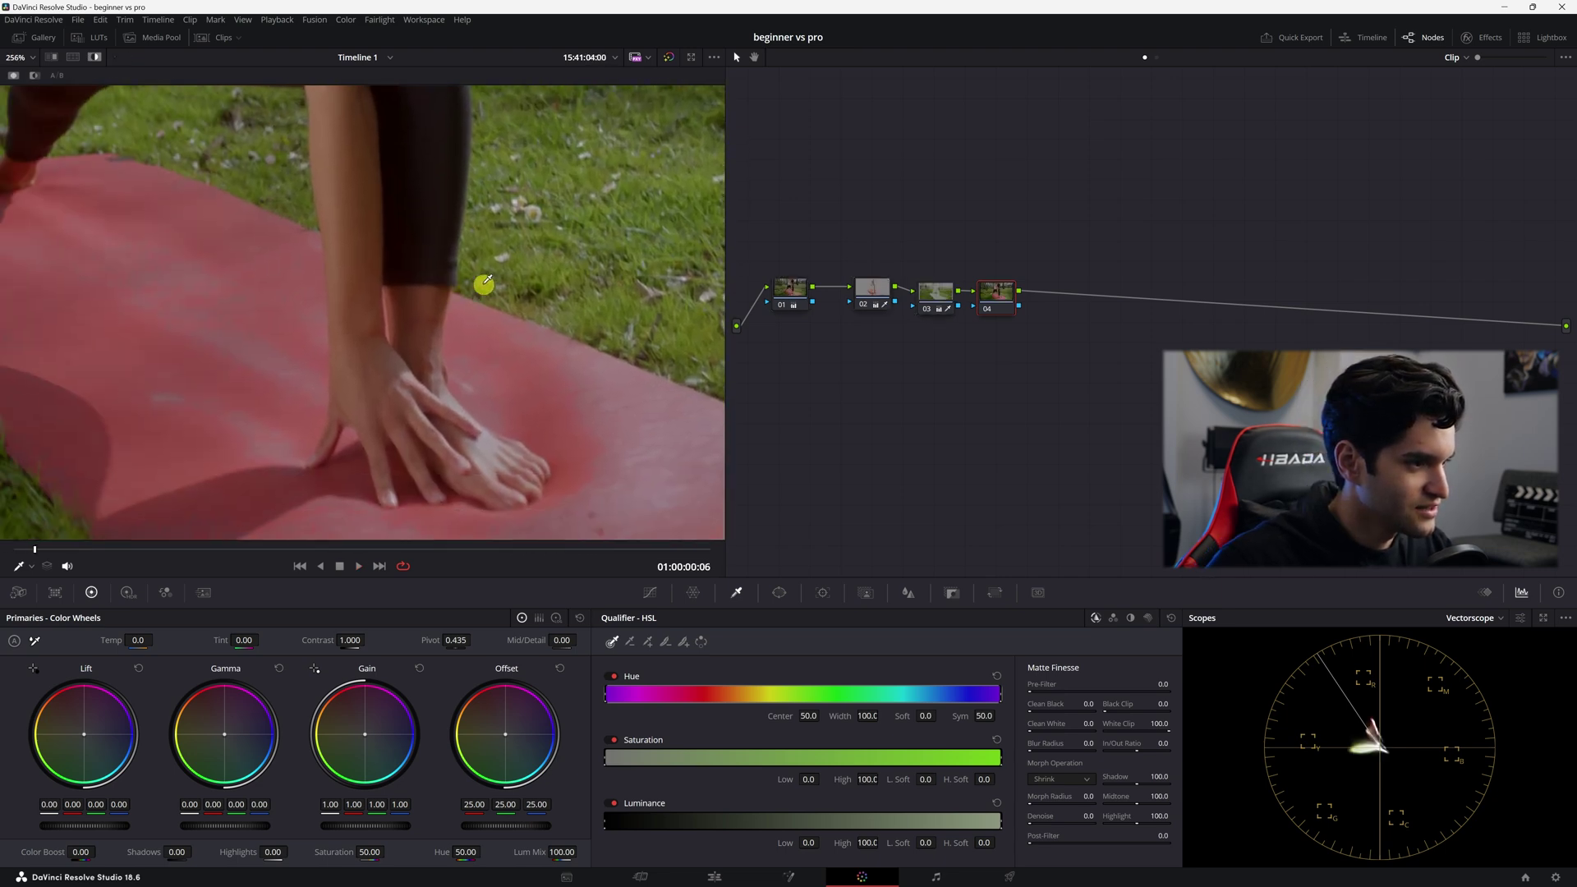
pyautogui.scroll(1, 433, 355)
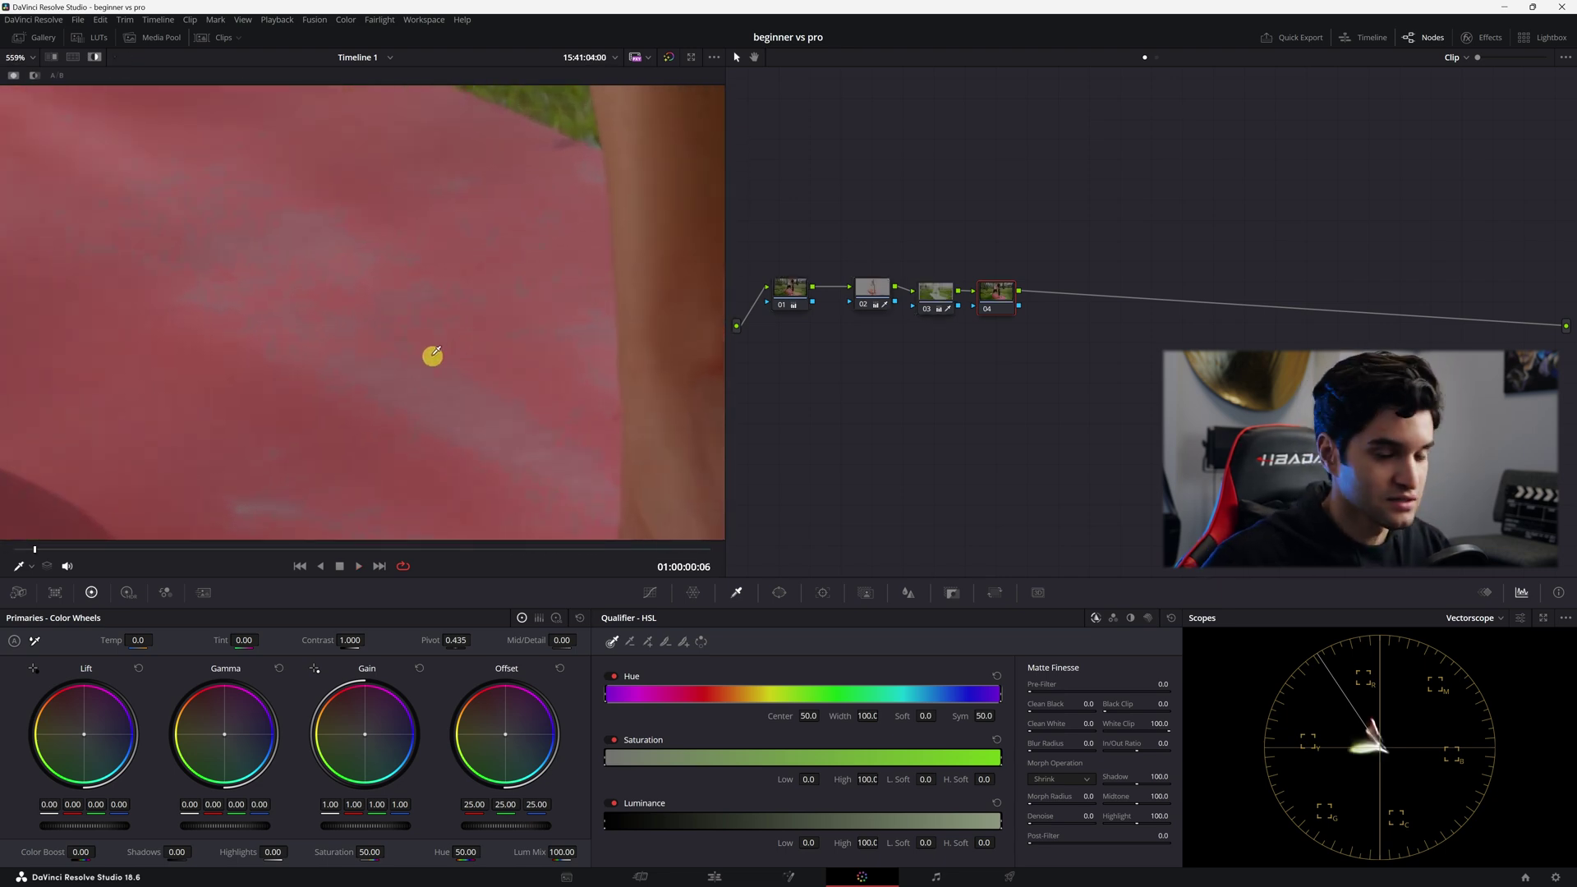
pyautogui.scroll(-8, 432, 355)
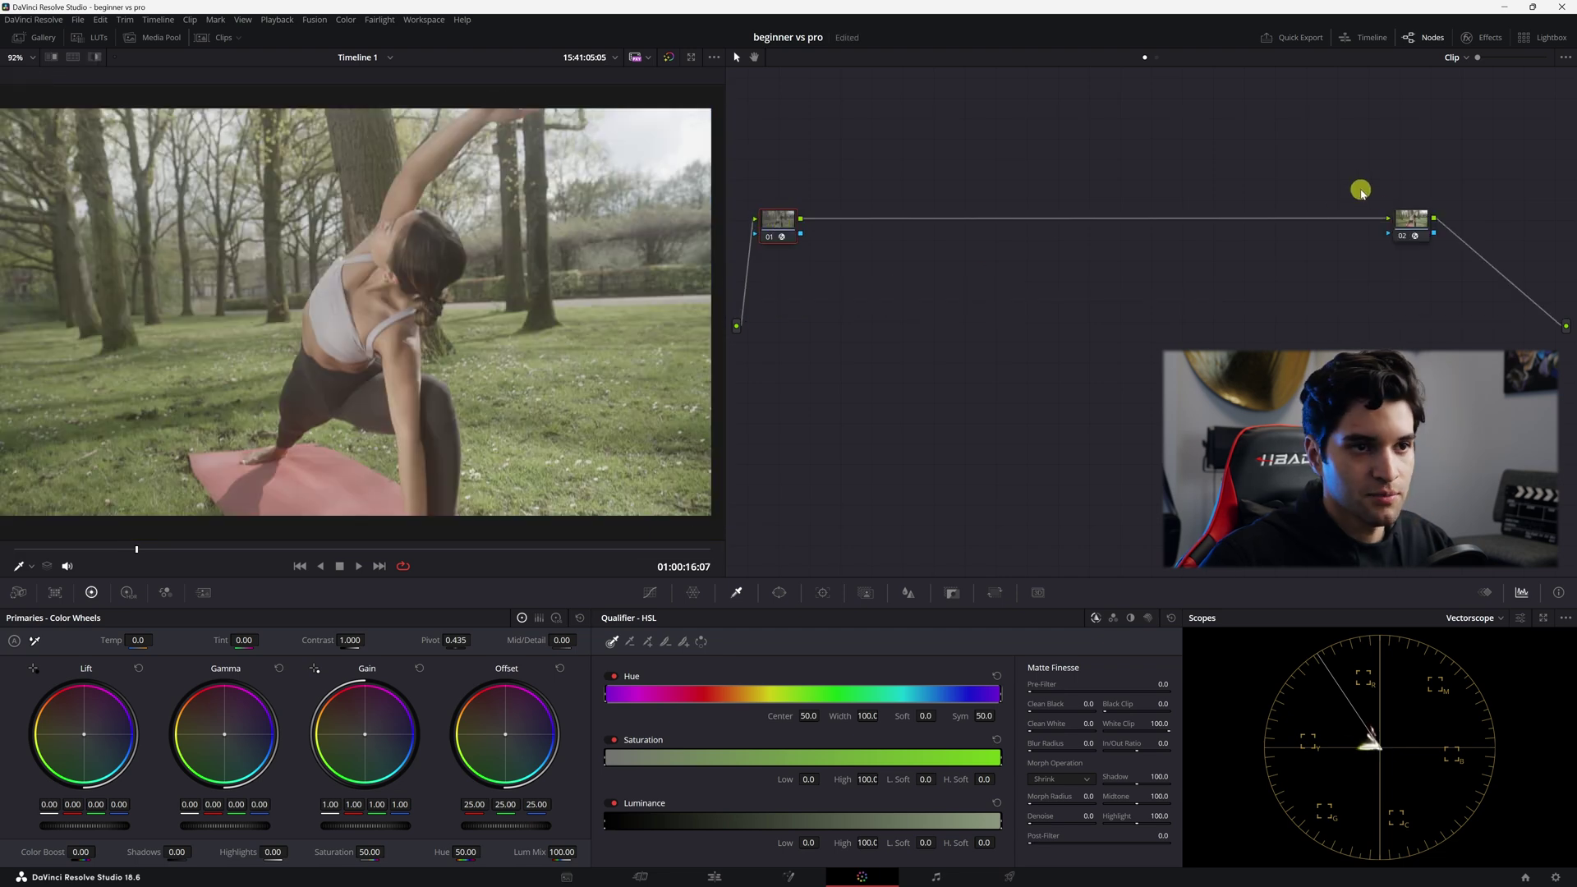
# Shift node 02 right, then insert a serial node after the Color Space Transform node, placed lower
pyautogui.moveTo(1413, 222); pyautogui.dragTo(1458, 228)
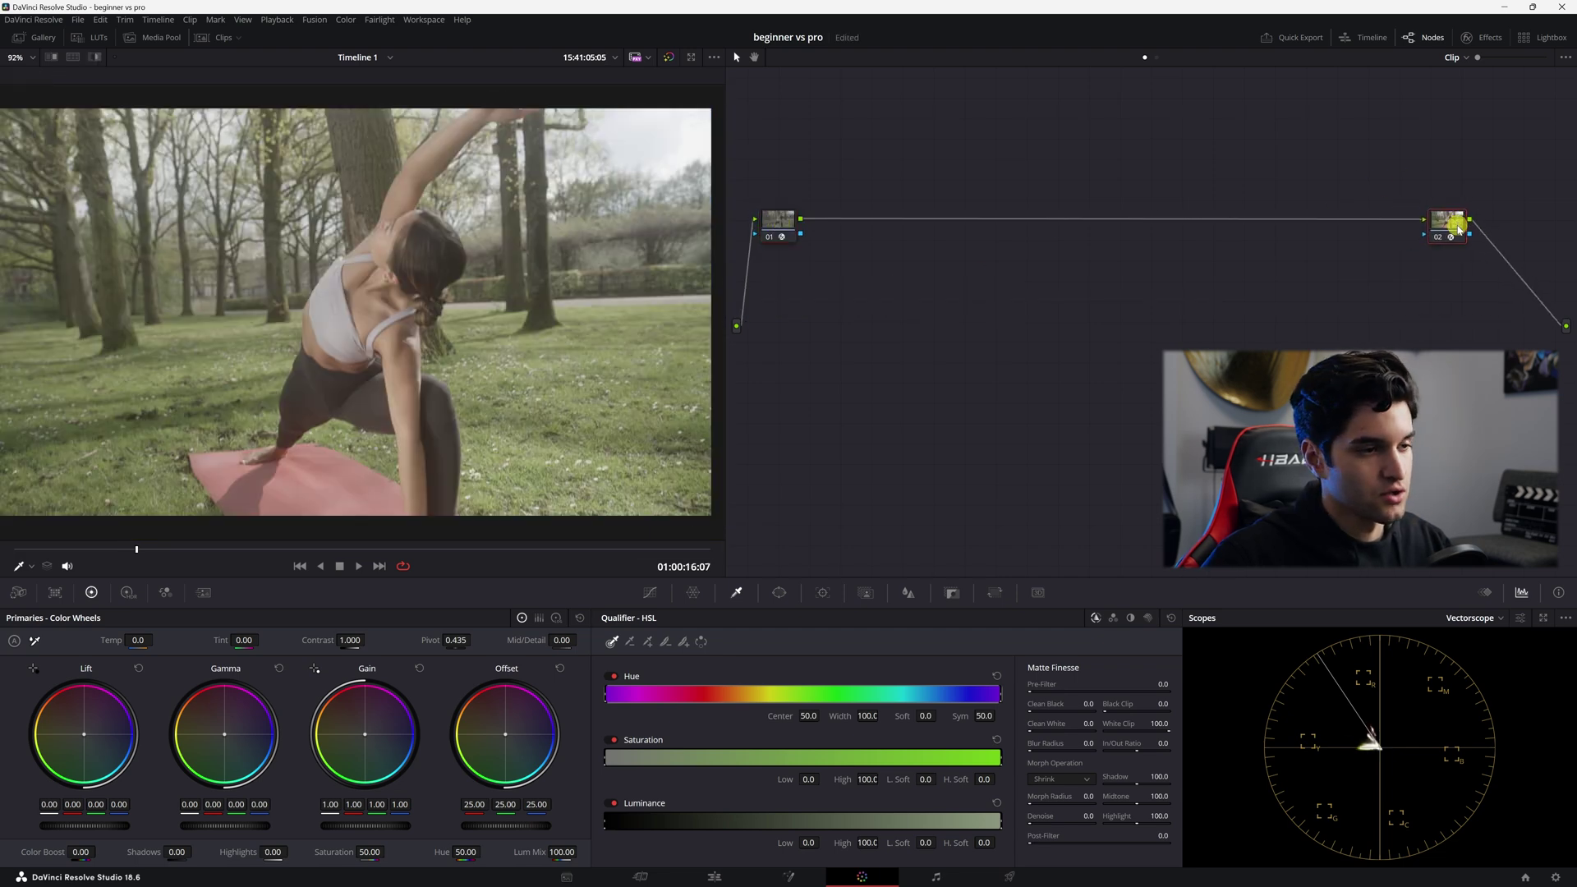
pyautogui.click(776, 220)
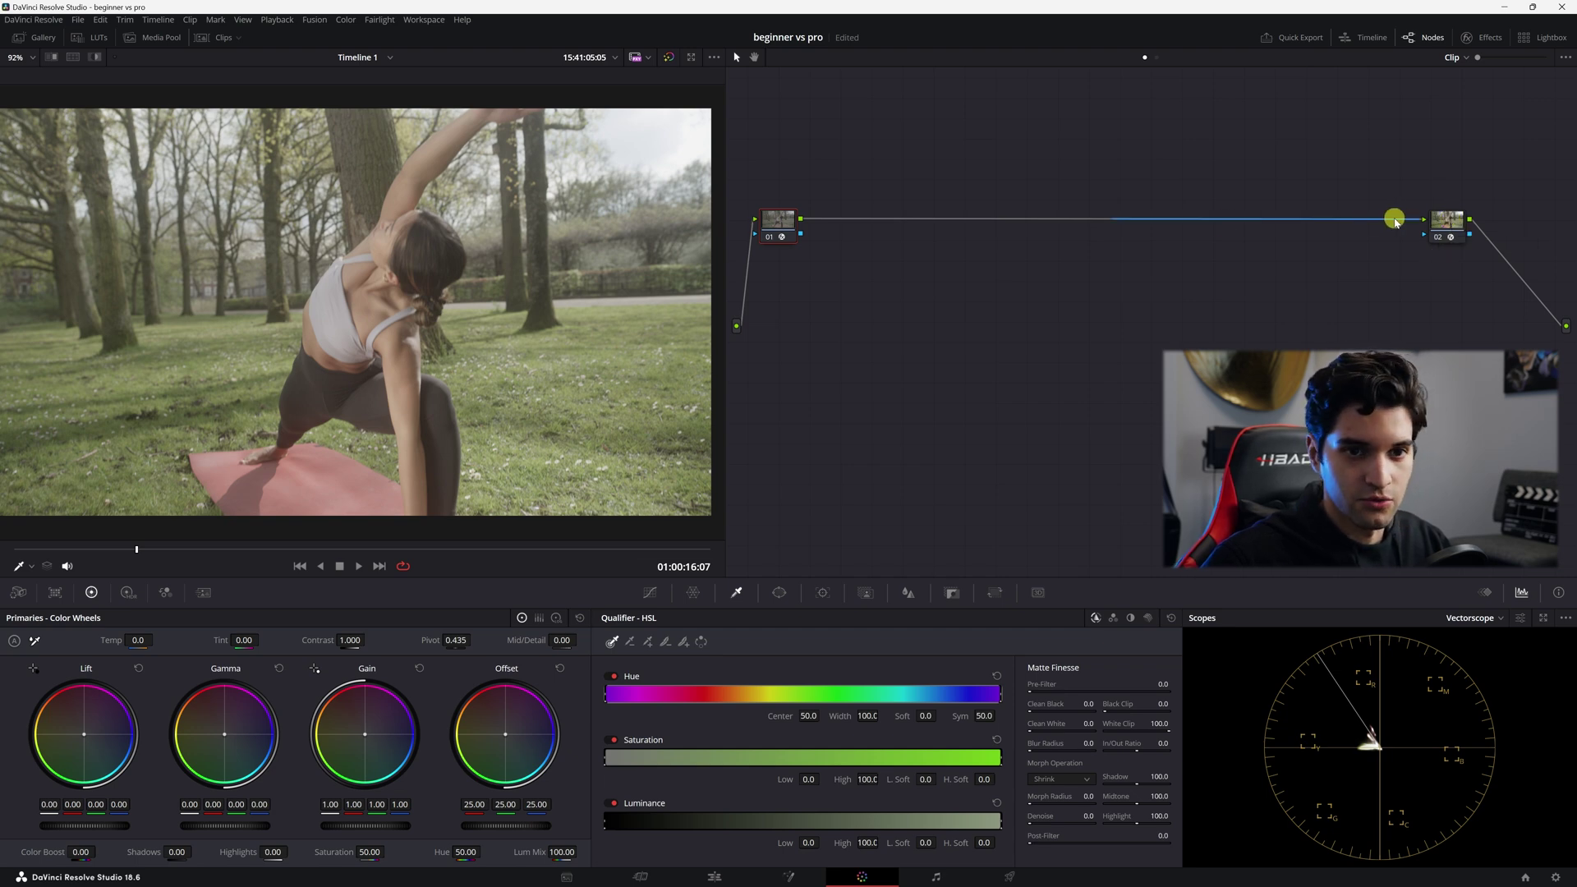
pyautogui.moveTo(1444, 220); pyautogui.dragTo(1491, 230)
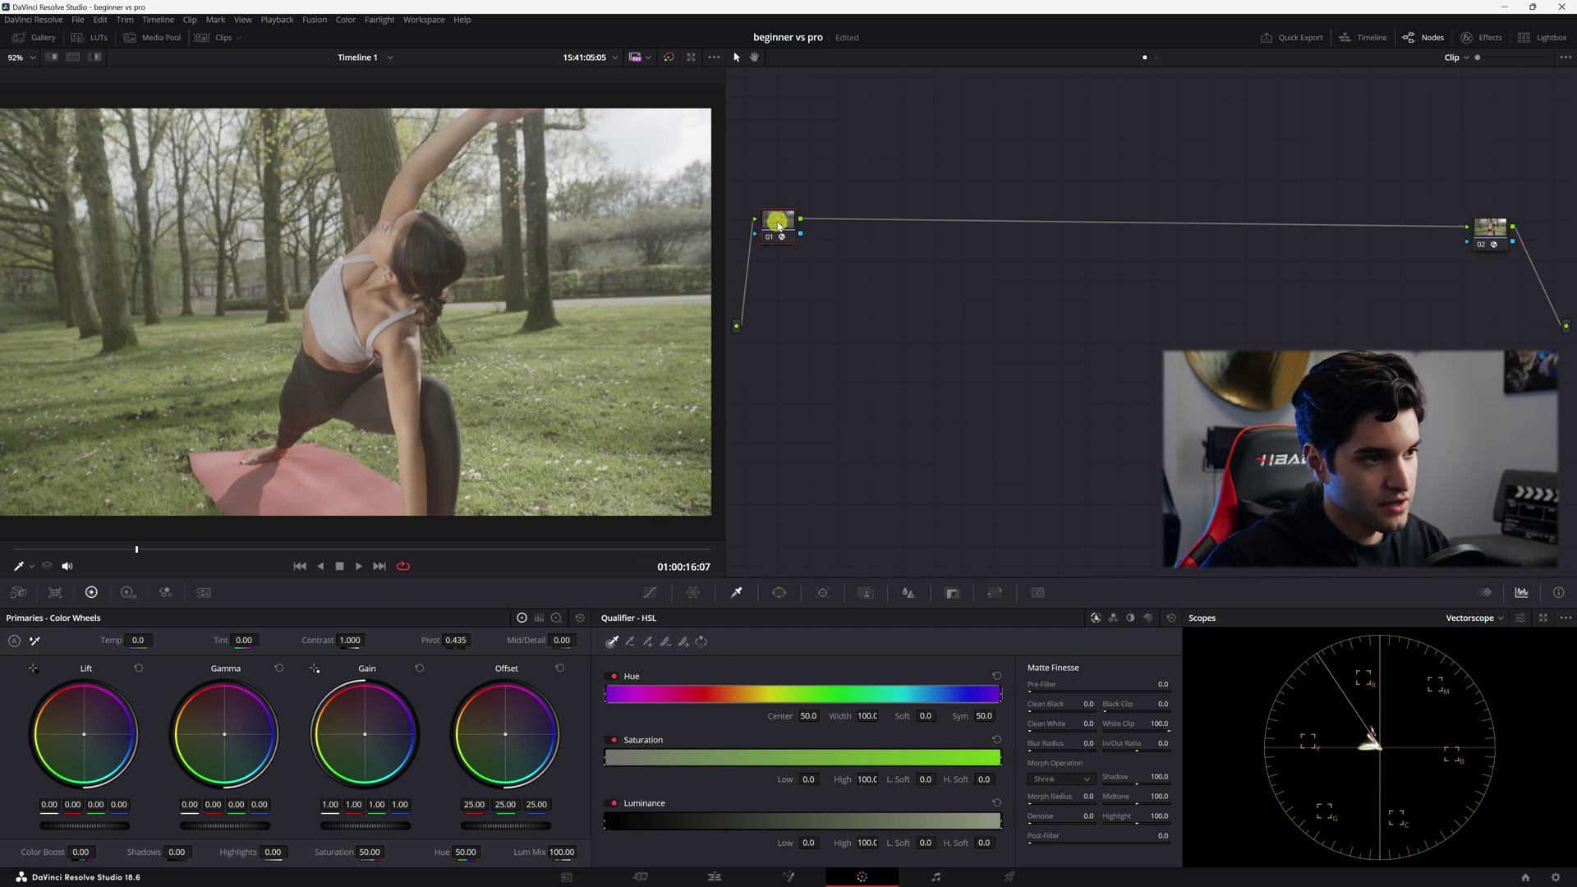
pyautogui.hotkey('alt', 's')
pyautogui.moveTo(813, 221); pyautogui.dragTo(821, 315)
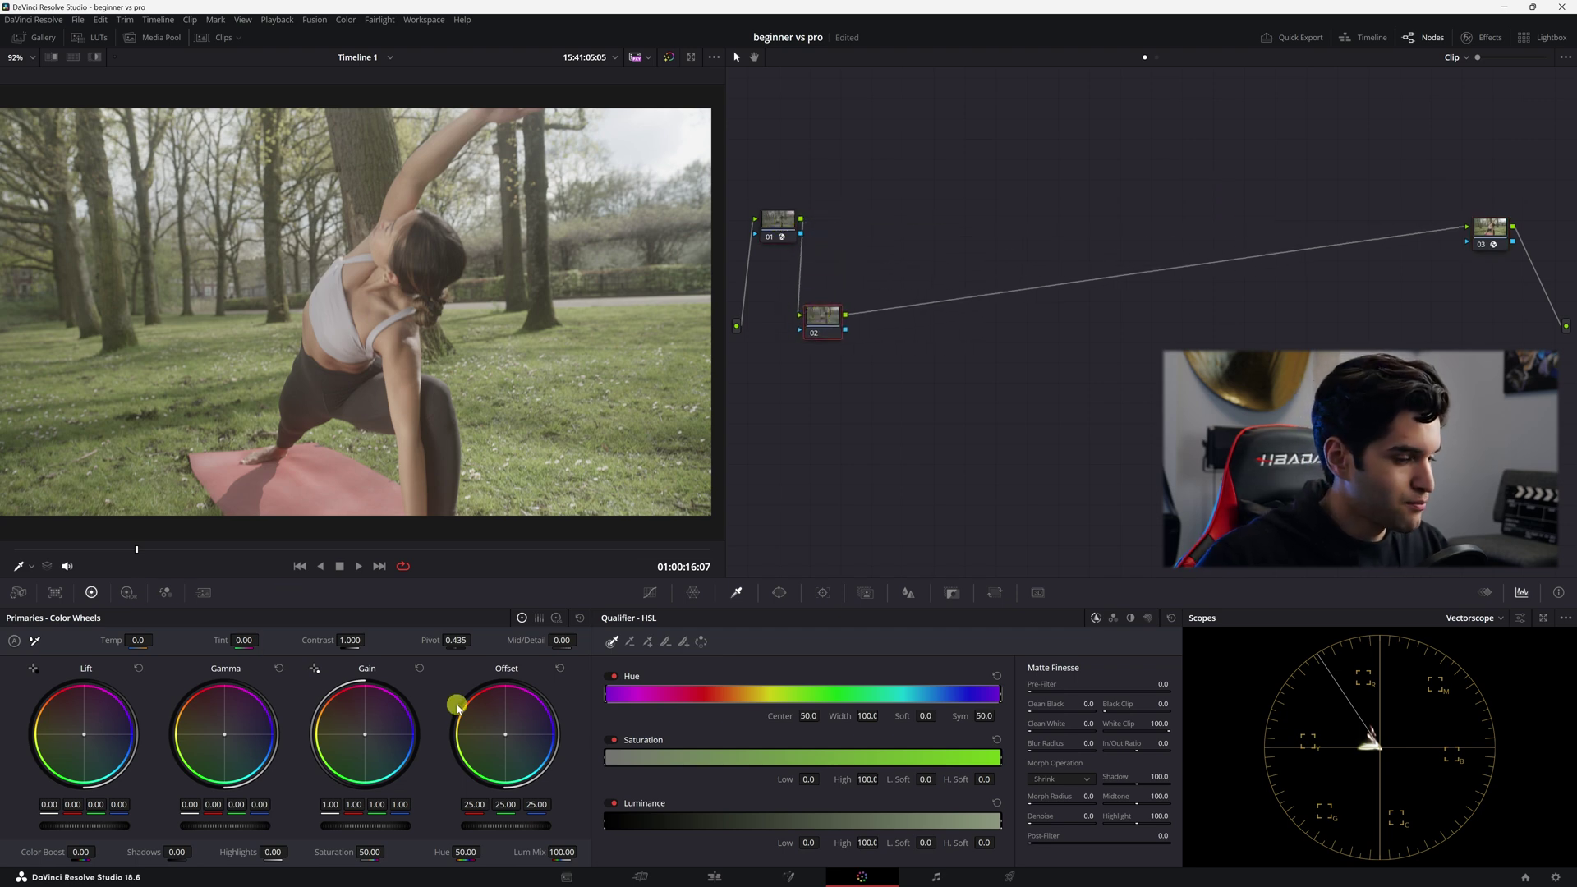
pyautogui.click(1483, 618)
# Switch the scopes to RGB Parade and rough in gain, lift and contrast on node 02
pyautogui.click(1478, 639)
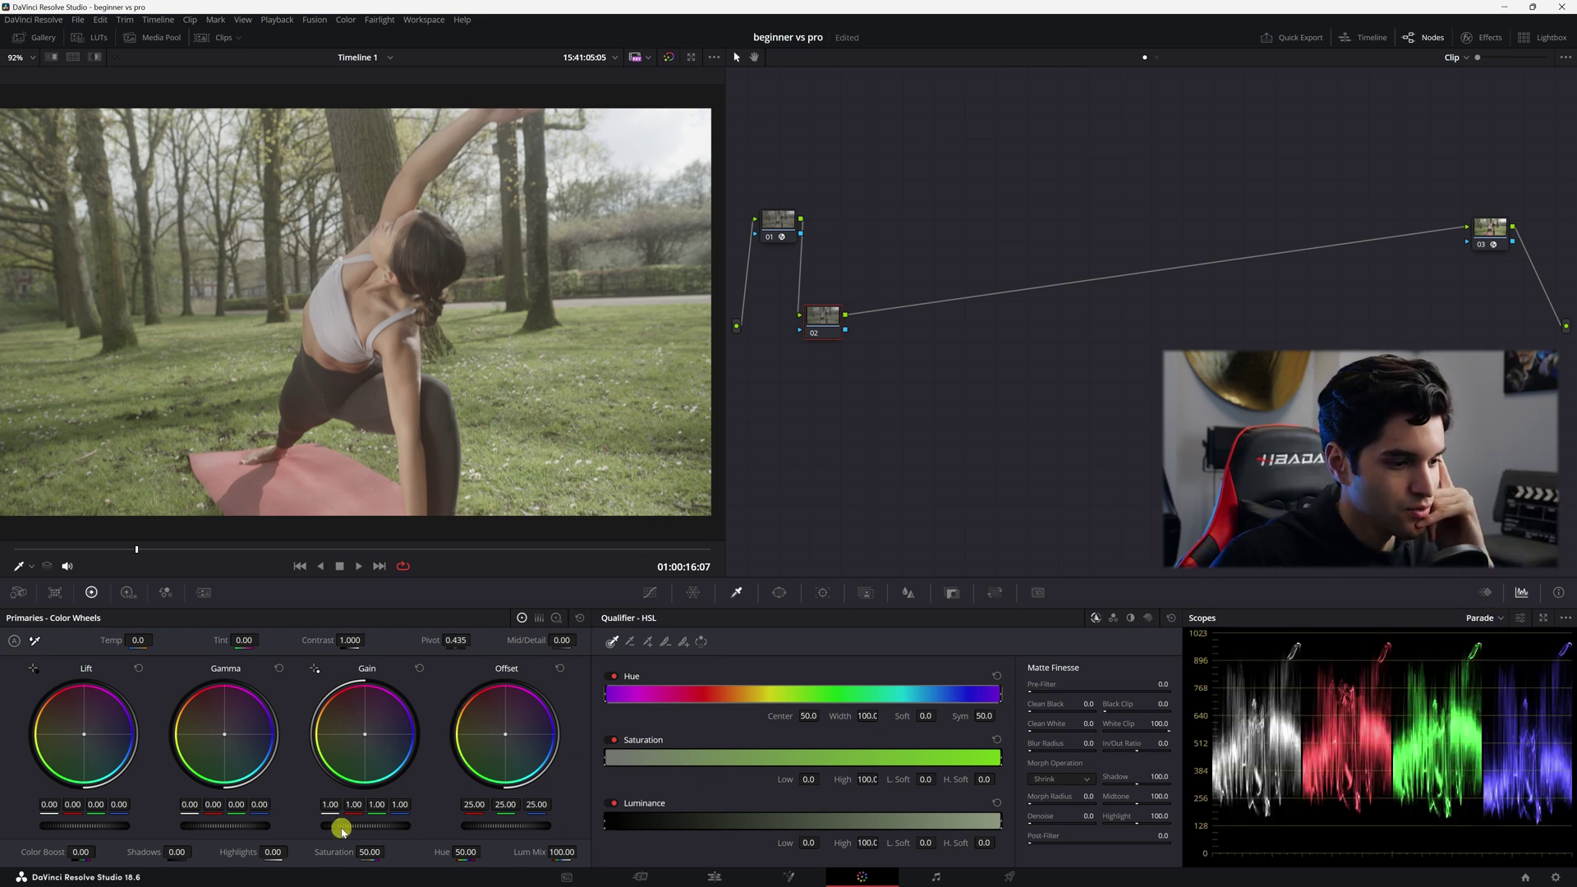
pyautogui.moveTo(340, 827); pyautogui.dragTo(365, 832)
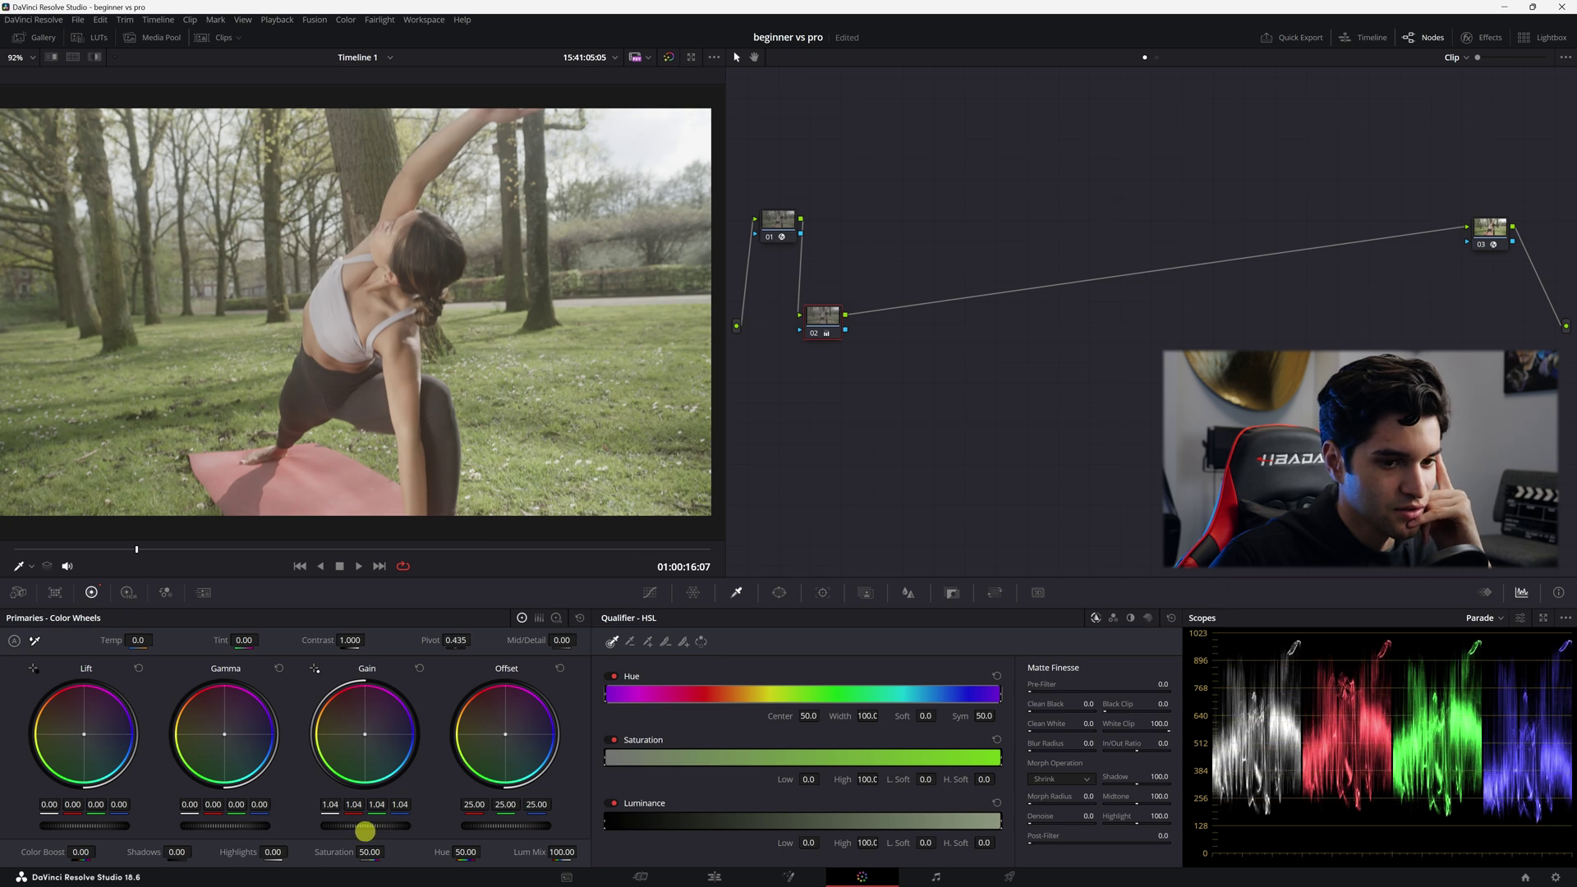
pyautogui.moveTo(91, 825); pyautogui.dragTo(14, 816)
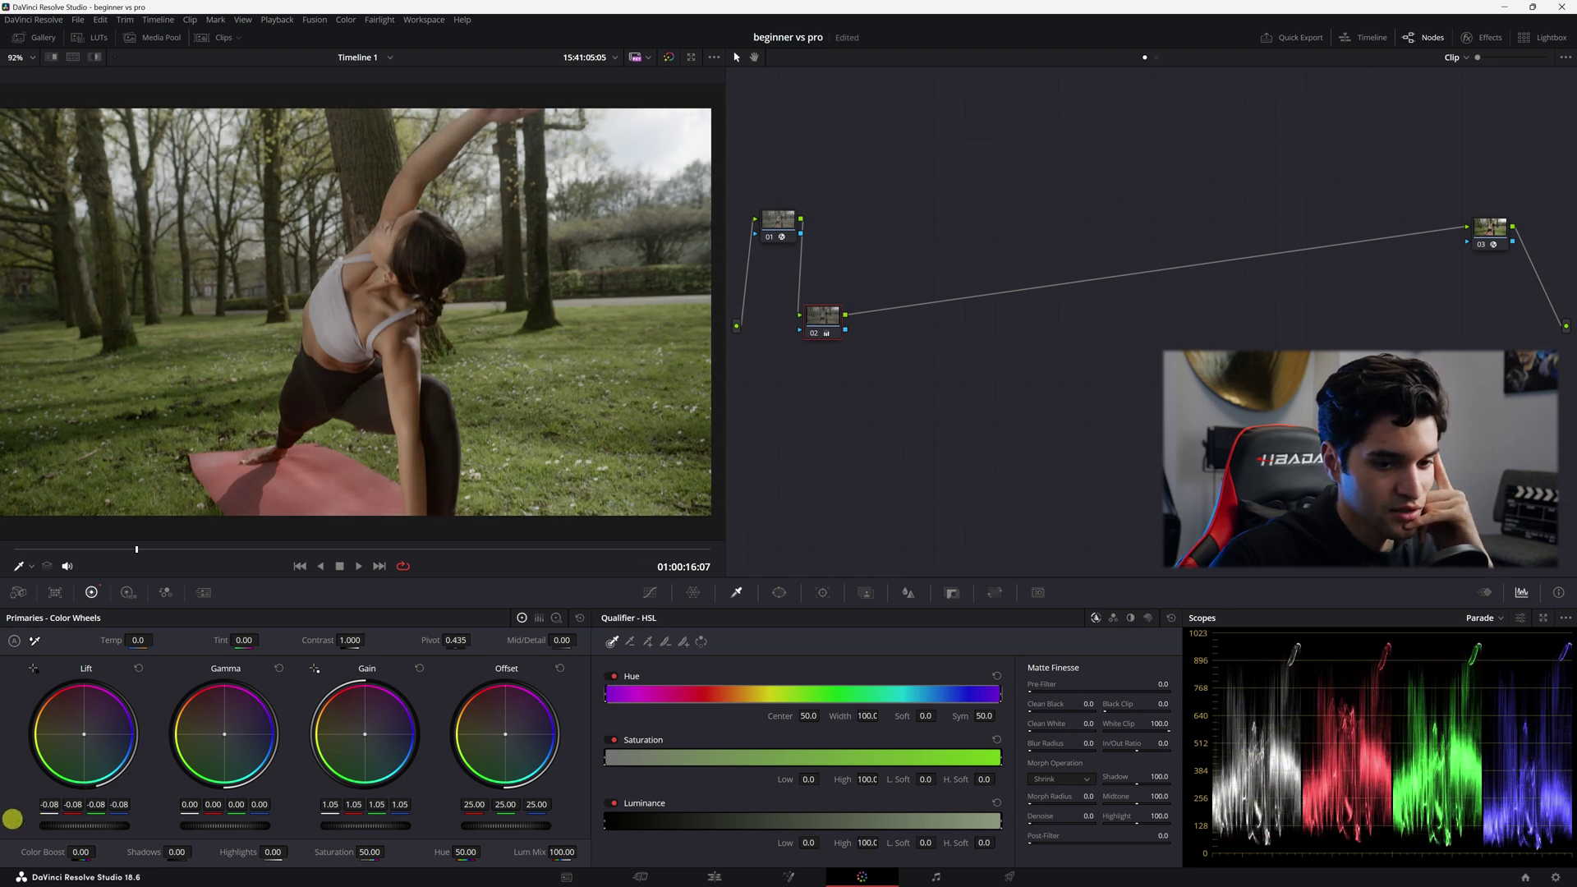
pyautogui.moveTo(306, 637); pyautogui.dragTo(378, 640)
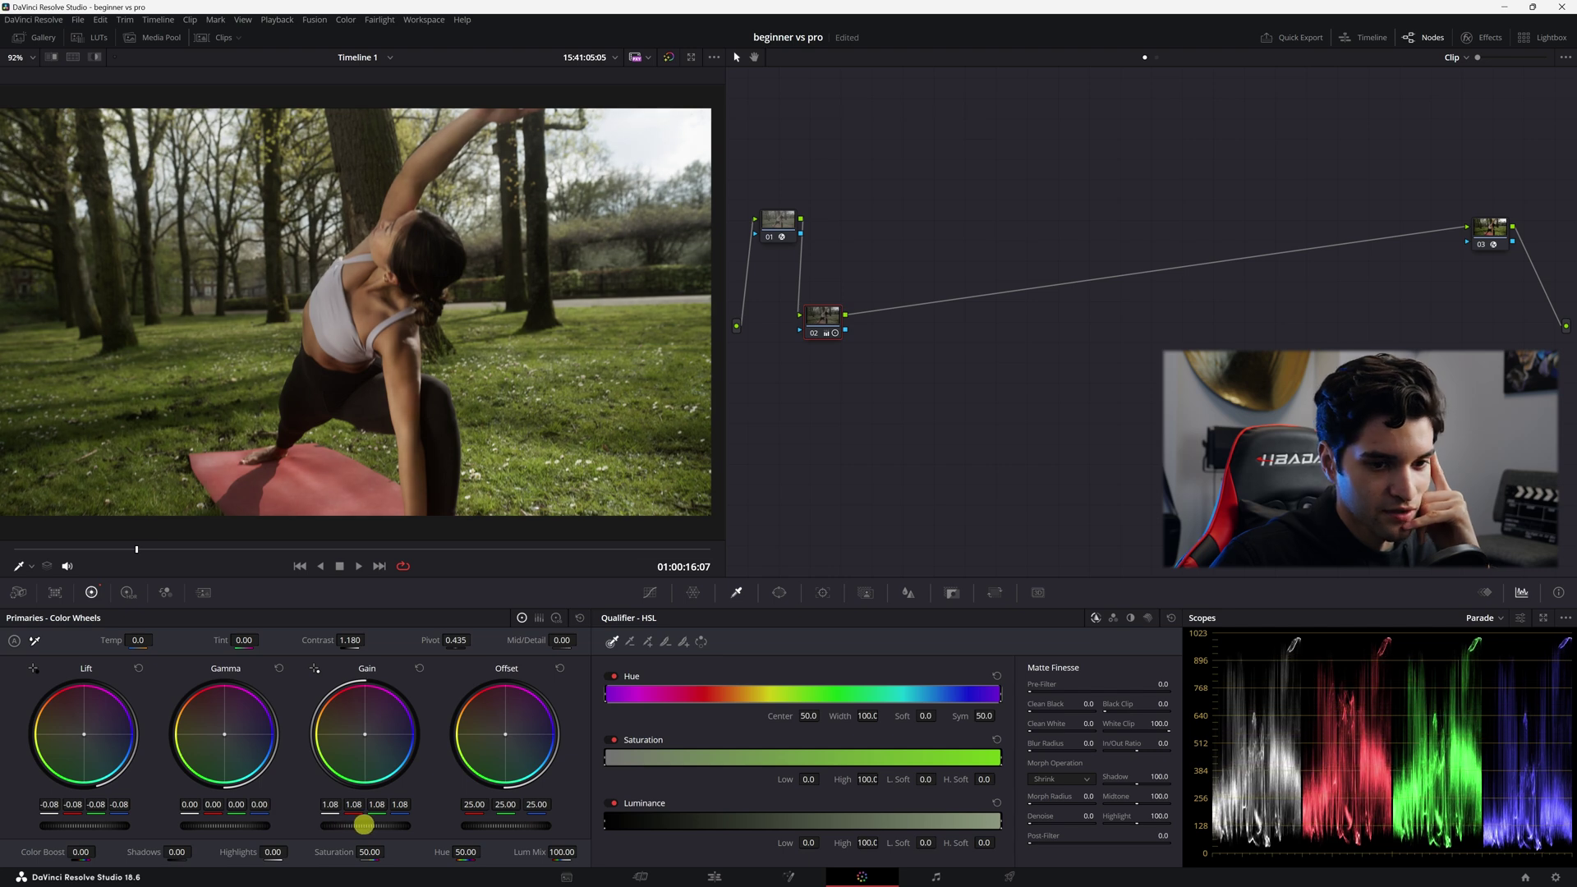
# Fine-tune node 02 to lift -0.09, contrast 1.170 and gain 1.14
pyautogui.moveTo(129, 828); pyautogui.dragTo(101, 826)
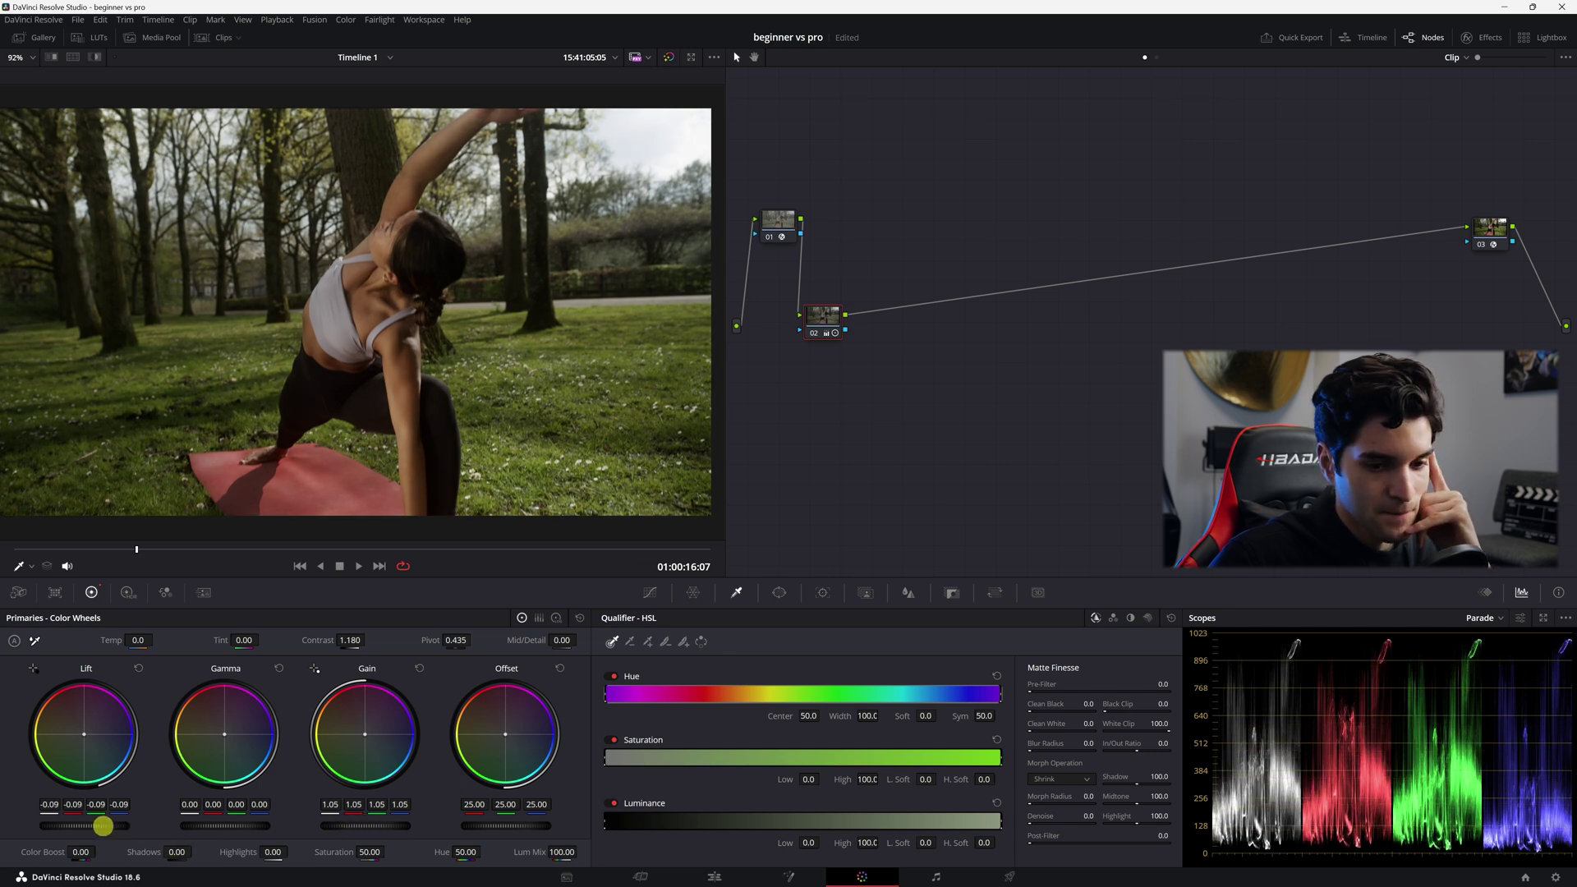
pyautogui.moveTo(332, 651); pyautogui.dragTo(313, 643)
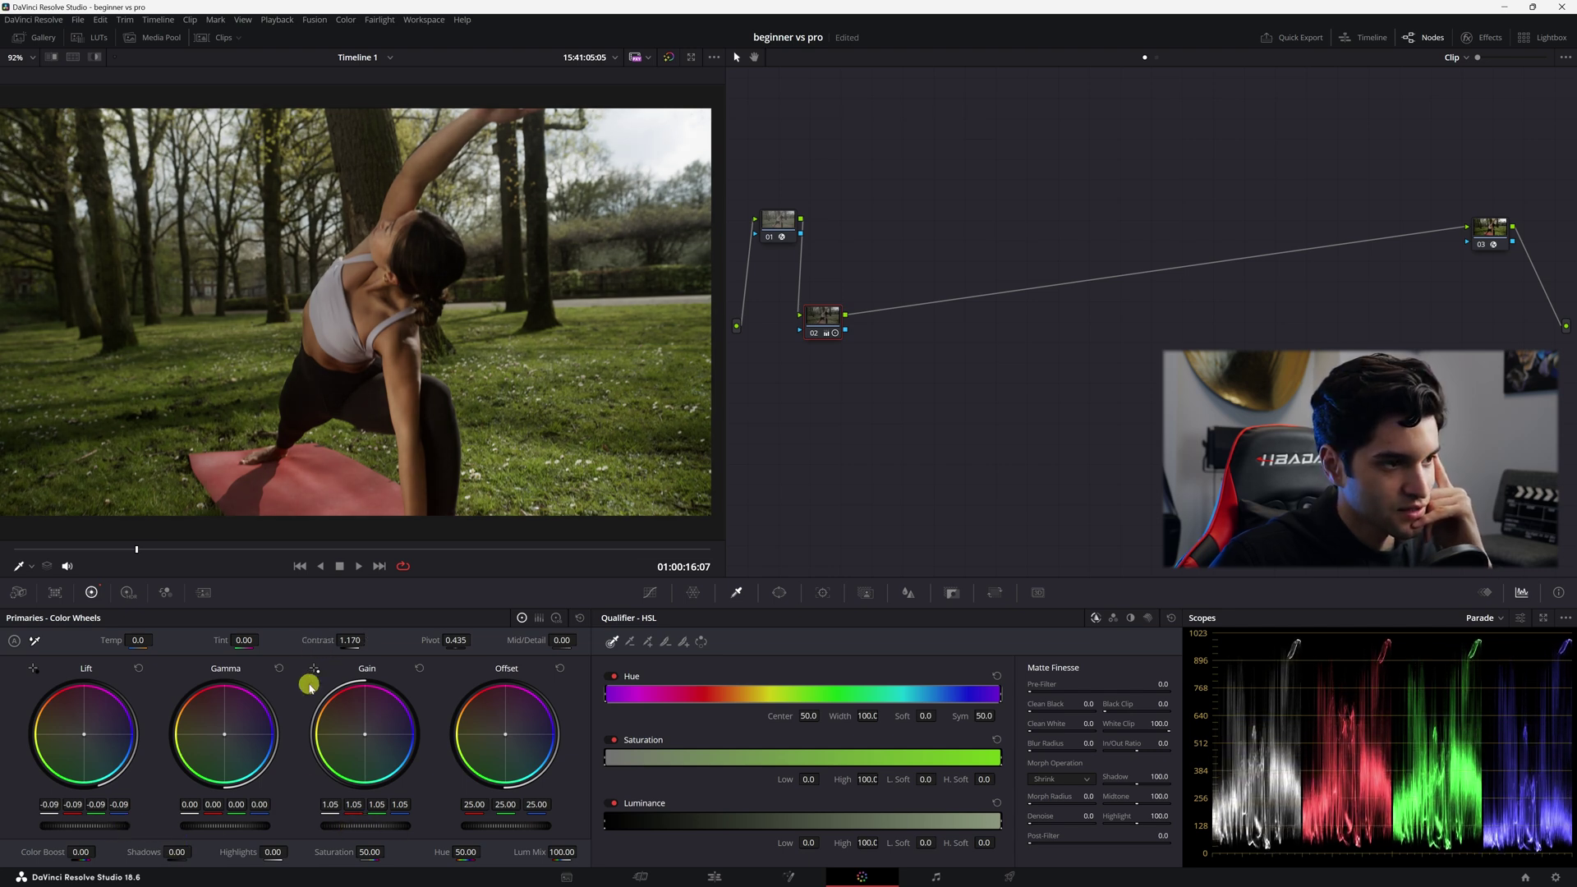
pyautogui.moveTo(357, 828); pyautogui.dragTo(405, 832)
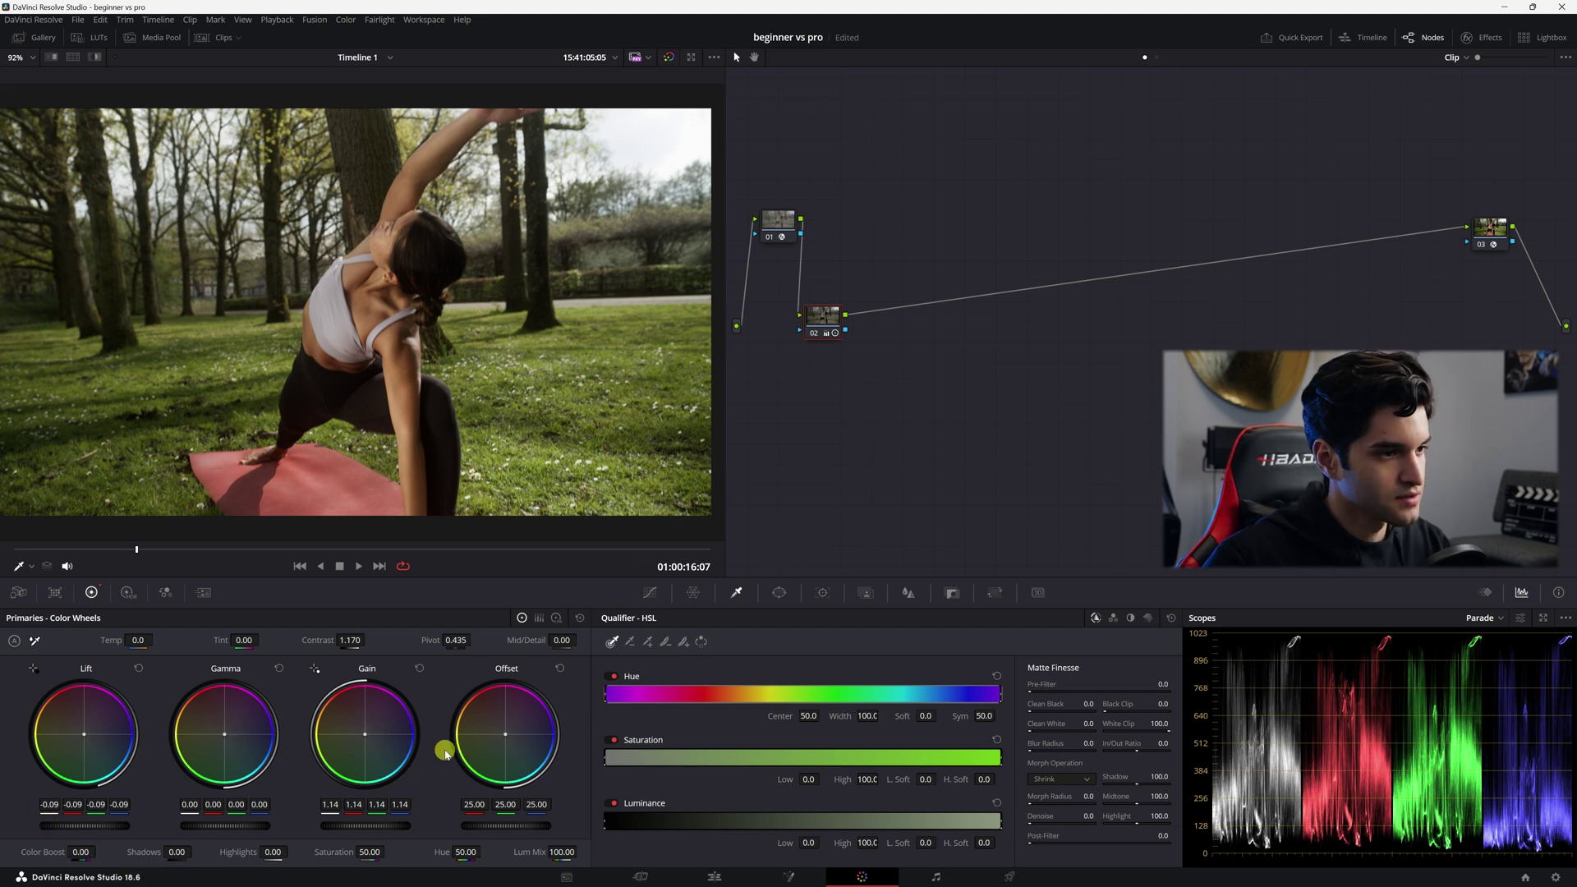
pyautogui.moveTo(824, 321); pyautogui.dragTo(826, 331)
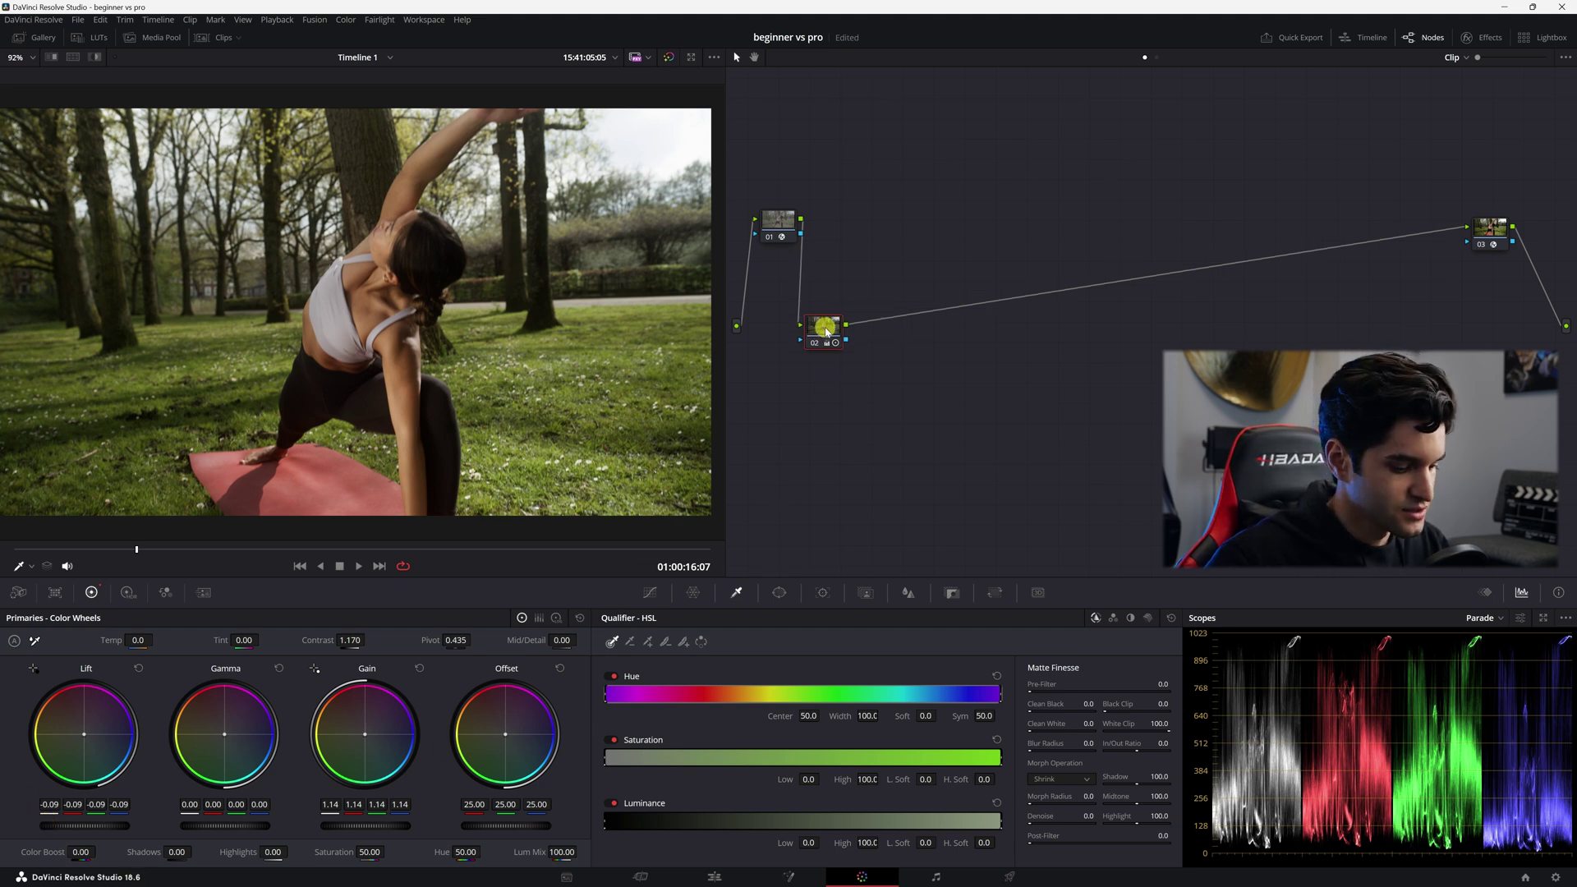
# Add node 03, label node 02 'PRI', and save the project
pyautogui.hotkey('alt', 's')
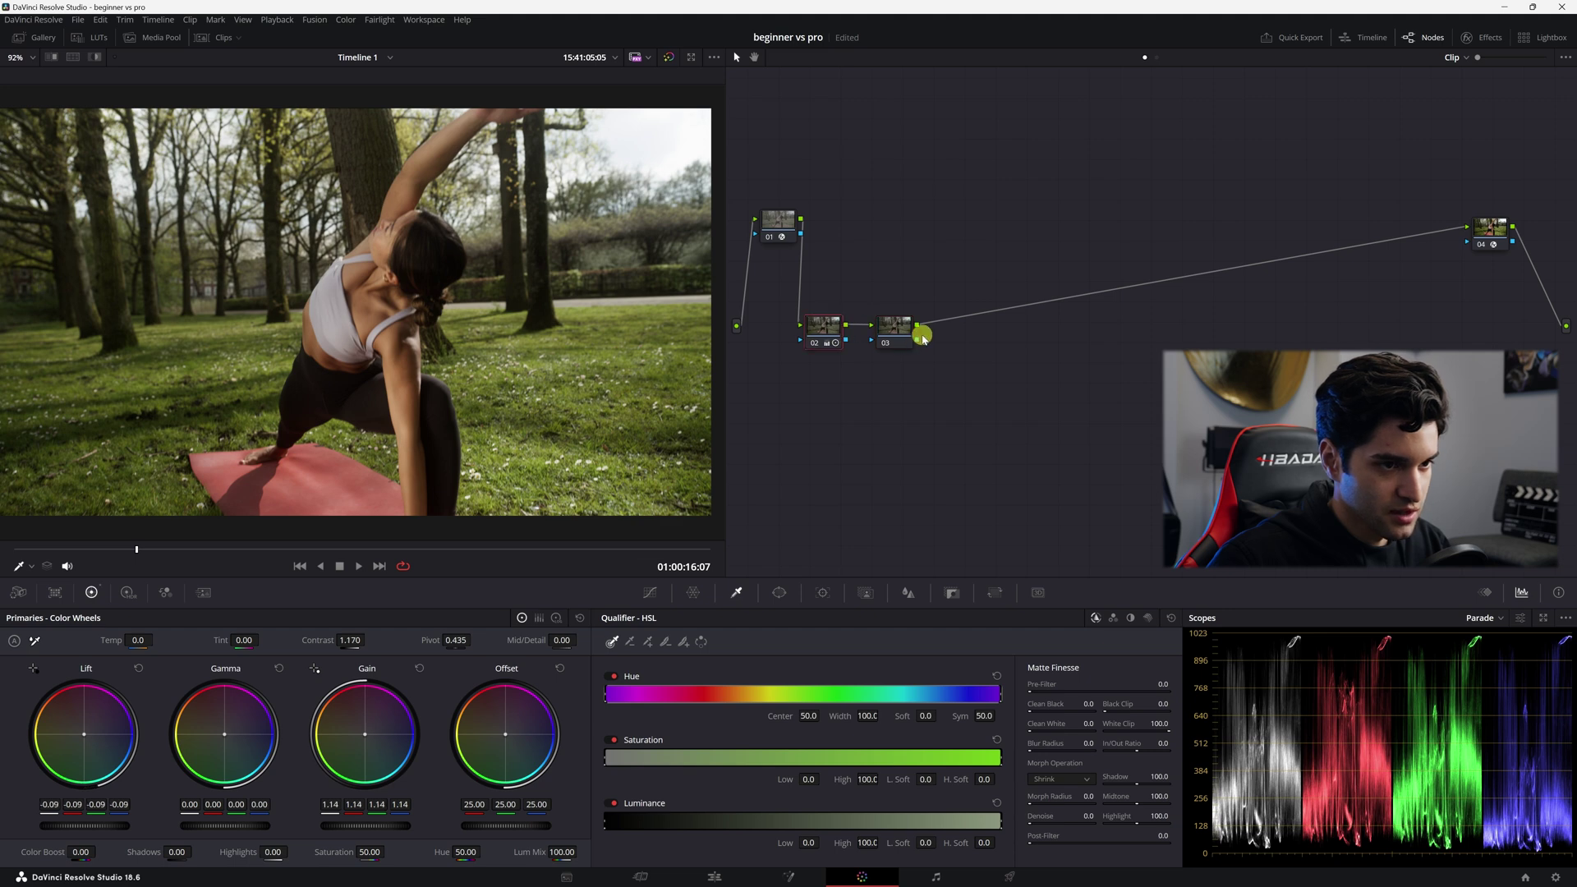
pyautogui.click(898, 328)
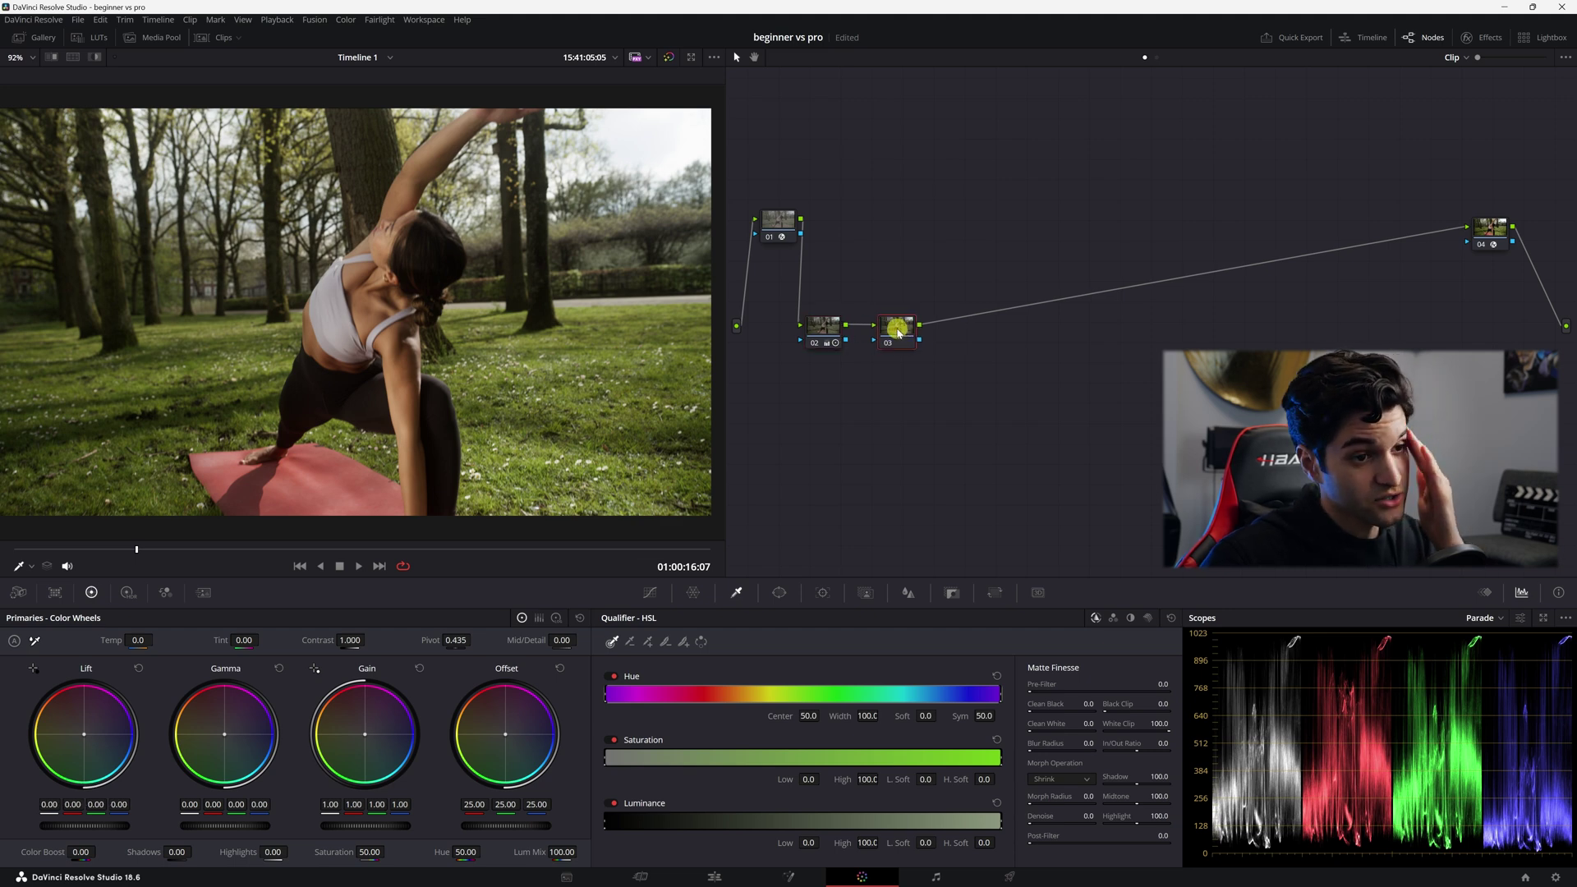
pyautogui.click(820, 324)
pyautogui.rightClick(821, 324)
pyautogui.click(887, 343)
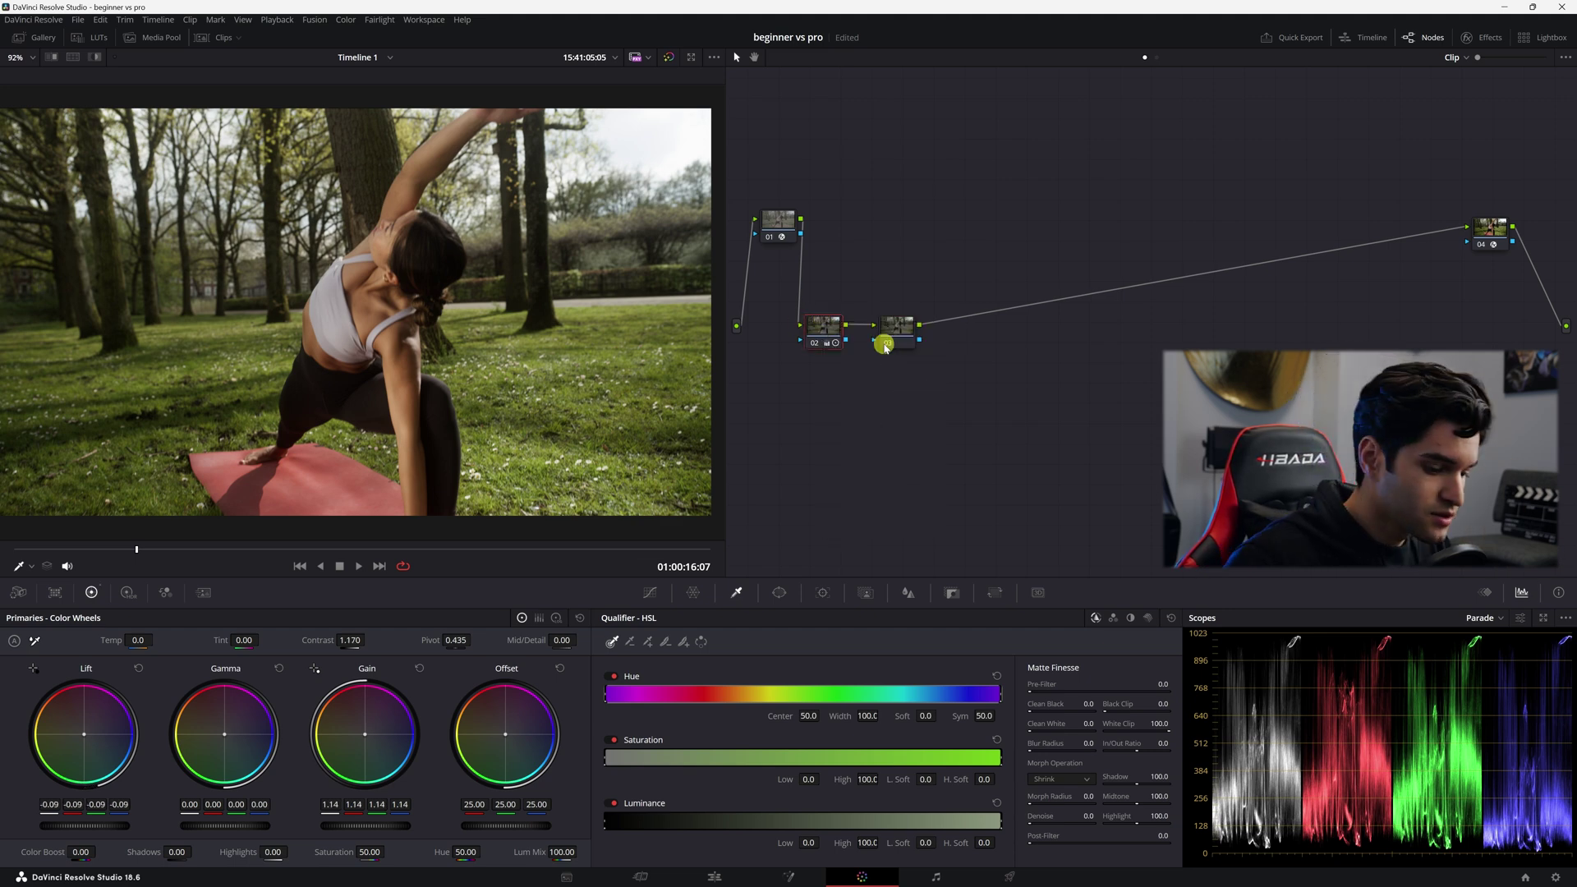
pyautogui.write('PRI')
pyautogui.moveTo(887, 335); pyautogui.dragTo(881, 331)
pyautogui.hotkey('ctrl', 's')
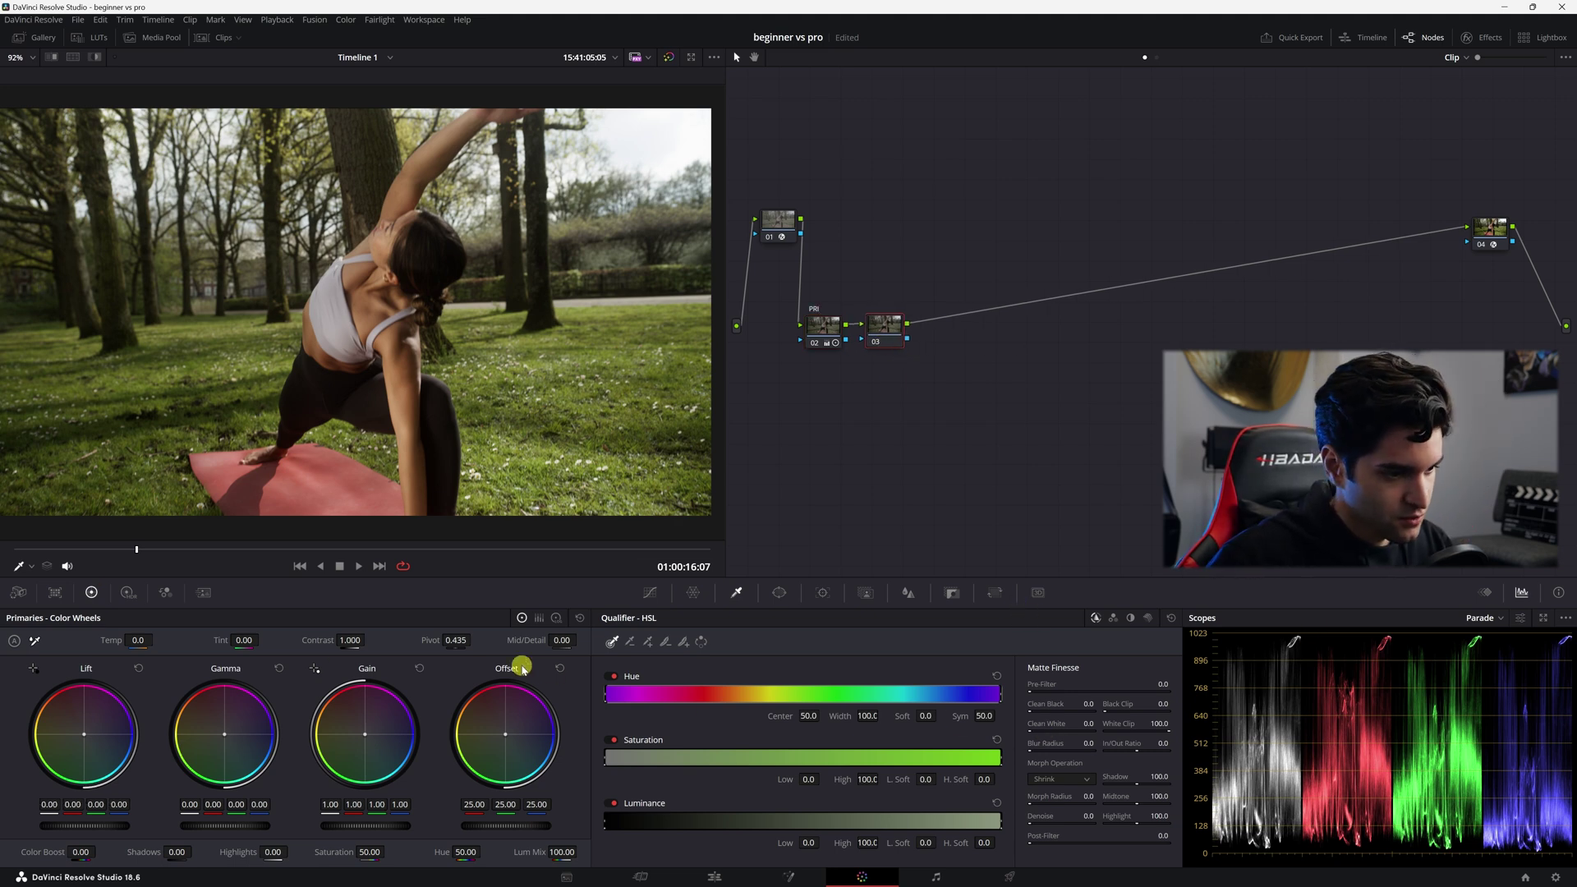
# With the Vectorscope showing, cool node 03's offset to 24.00/24.43/26.34 and label it 'WB'
pyautogui.click(1482, 617)
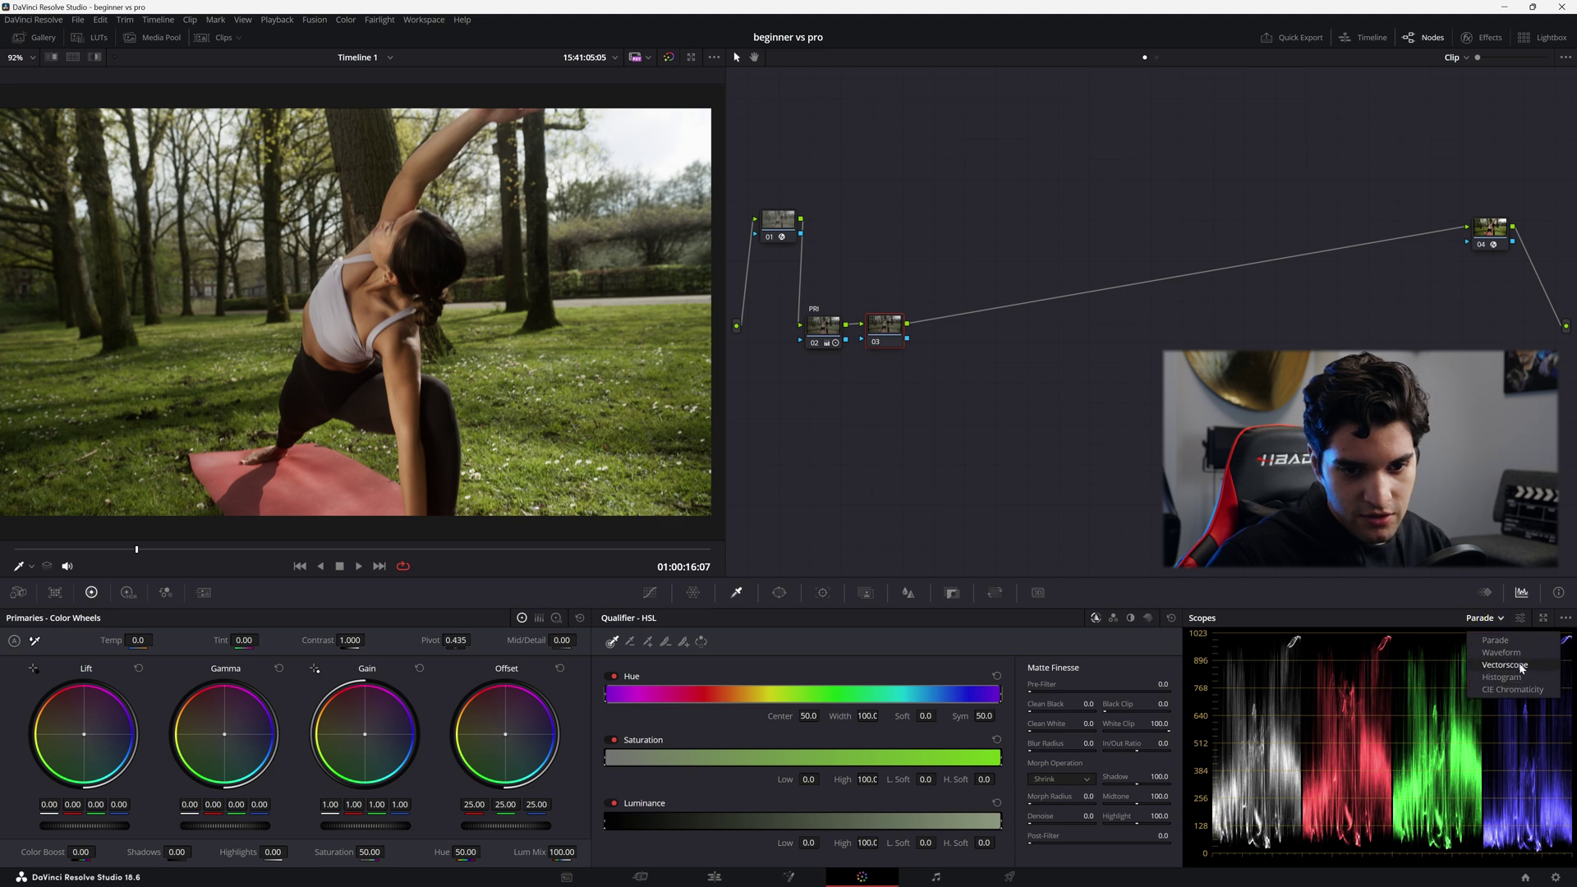
pyautogui.click(1519, 668)
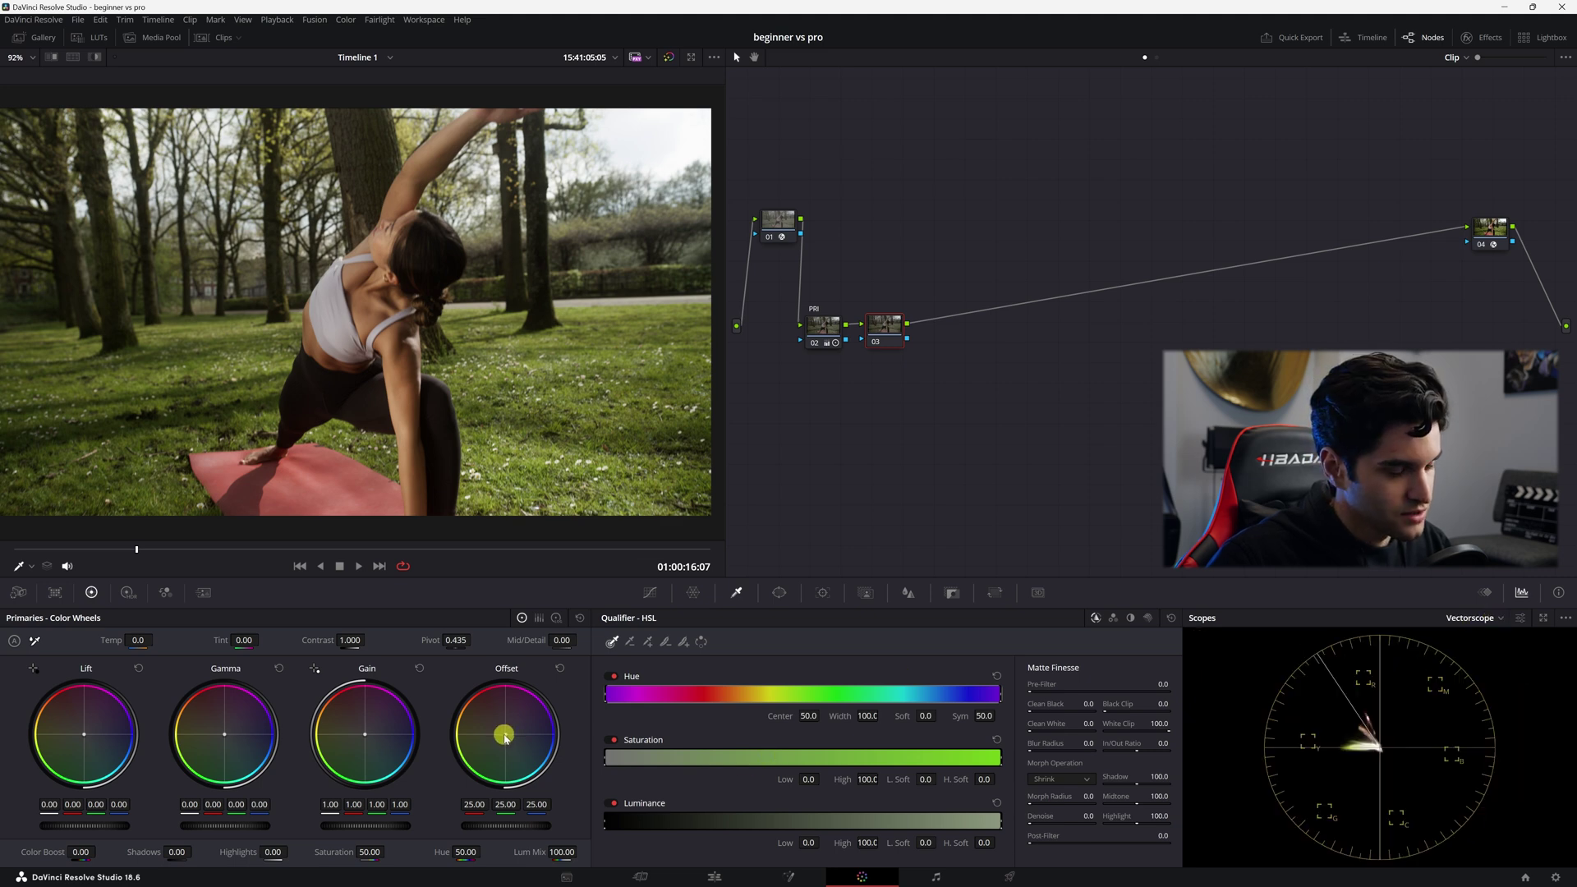
pyautogui.moveTo(505, 734); pyautogui.dragTo(518, 738)
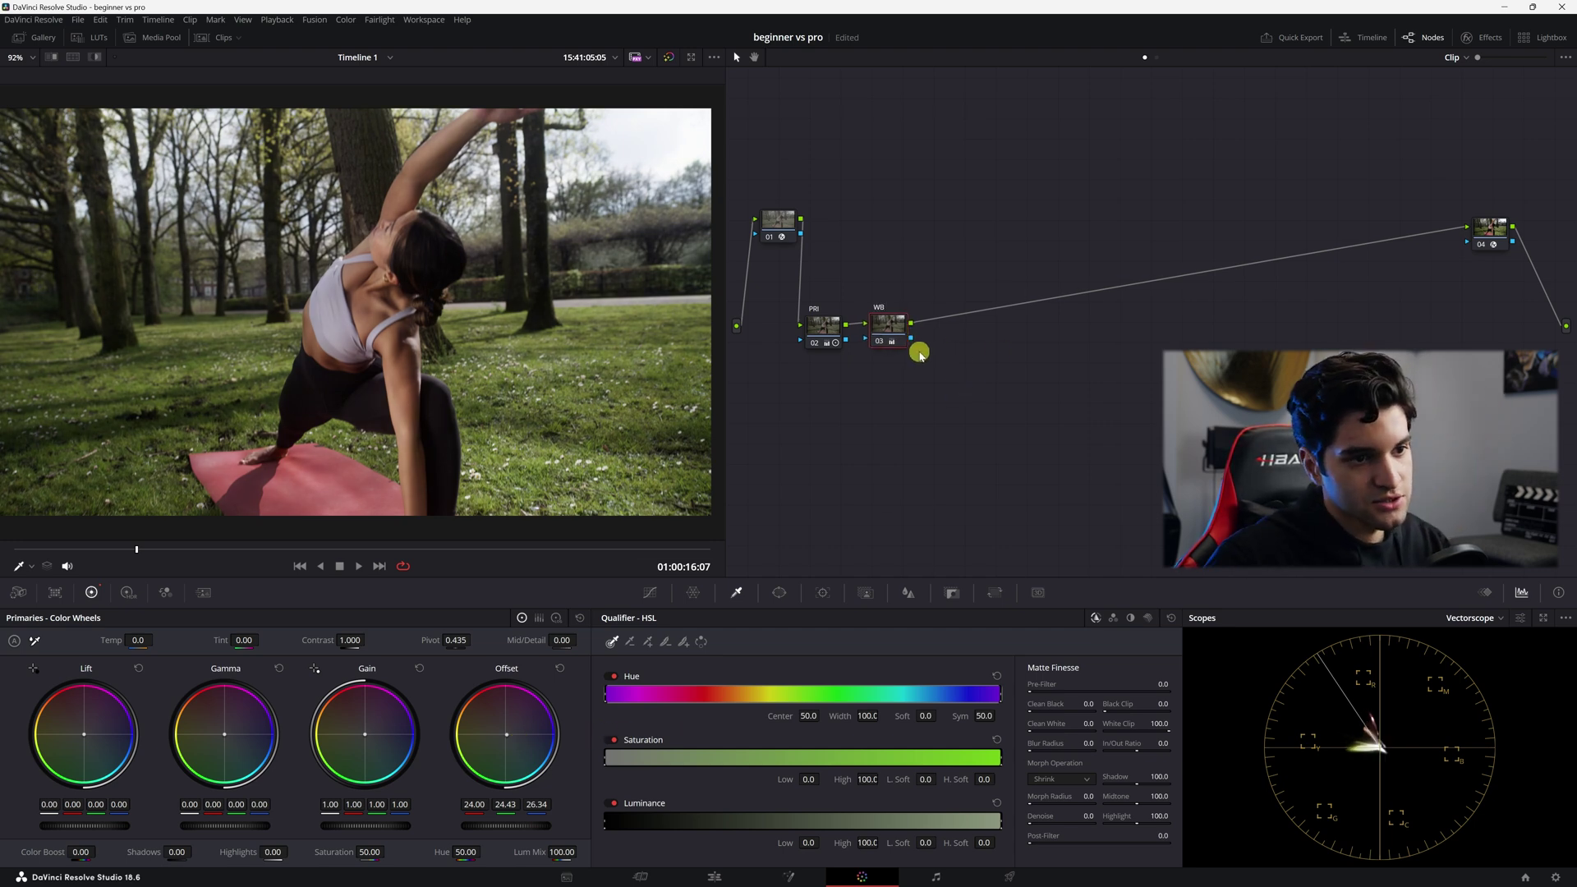
pyautogui.write('WB')
pyautogui.press('Return')
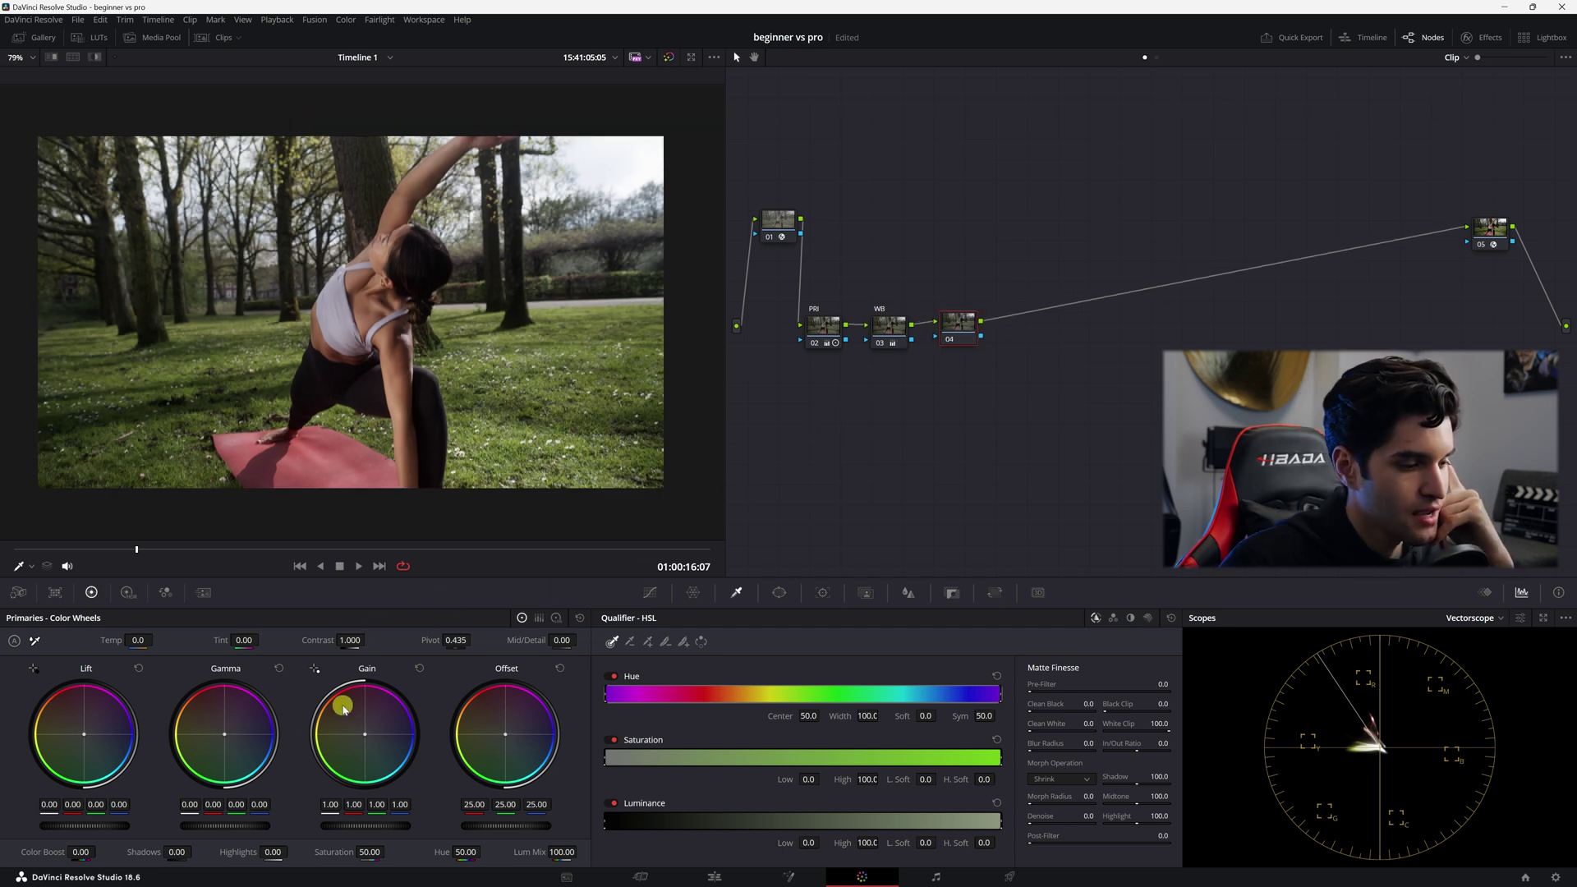
# Shift node 04's offset slightly warmer, to 25.77/23.49/22.73, and zoom the viewer to check detail
pyautogui.moveTo(503, 732); pyautogui.dragTo(498, 724)
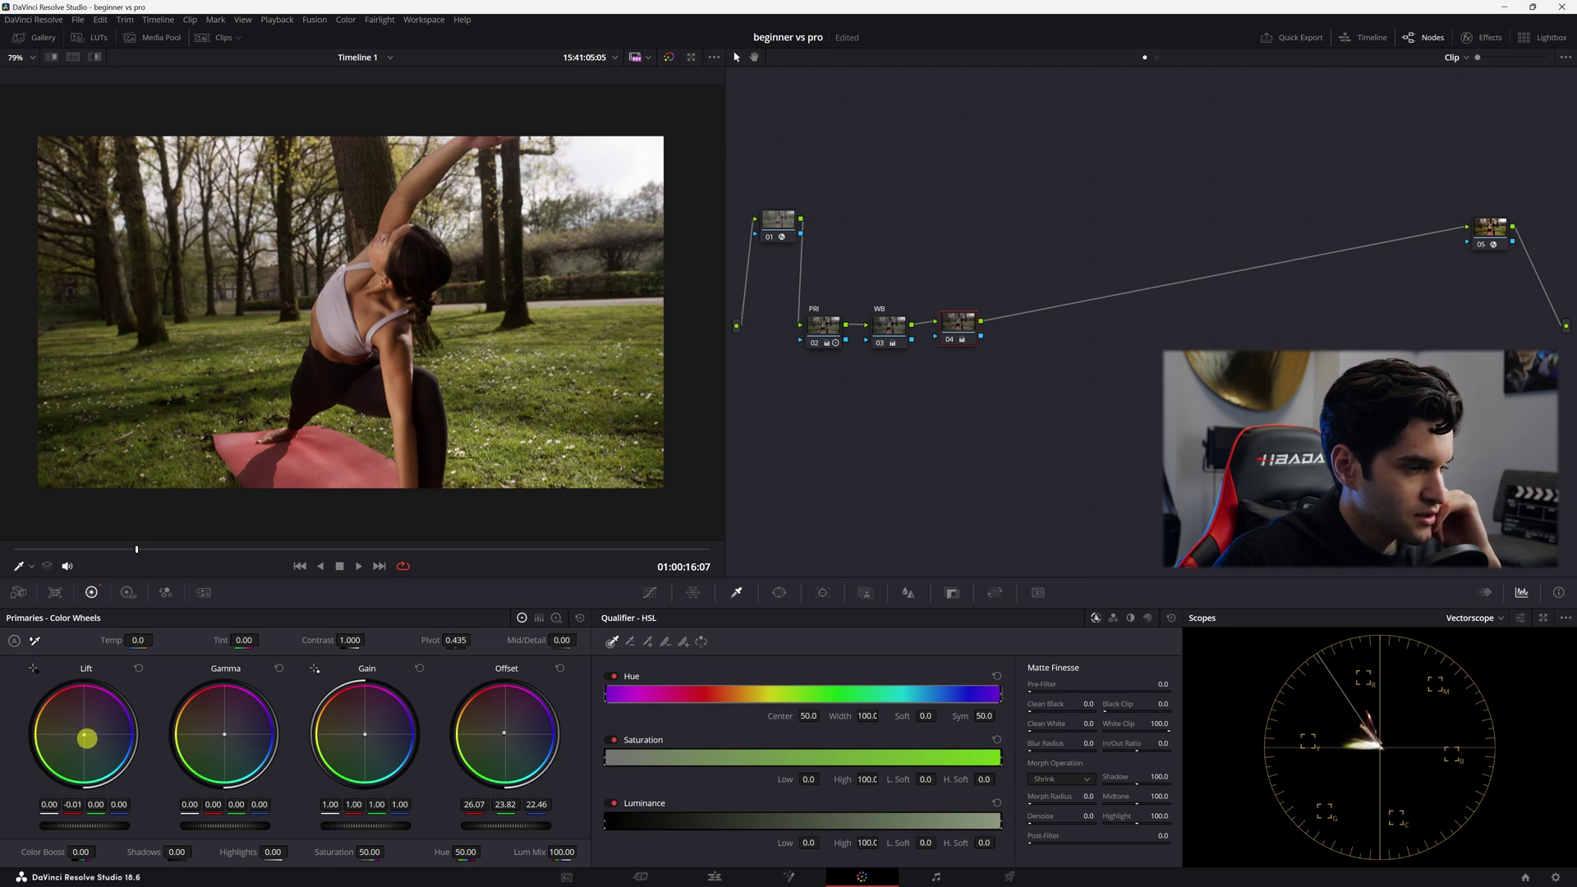
pyautogui.scroll(5, 422, 485)
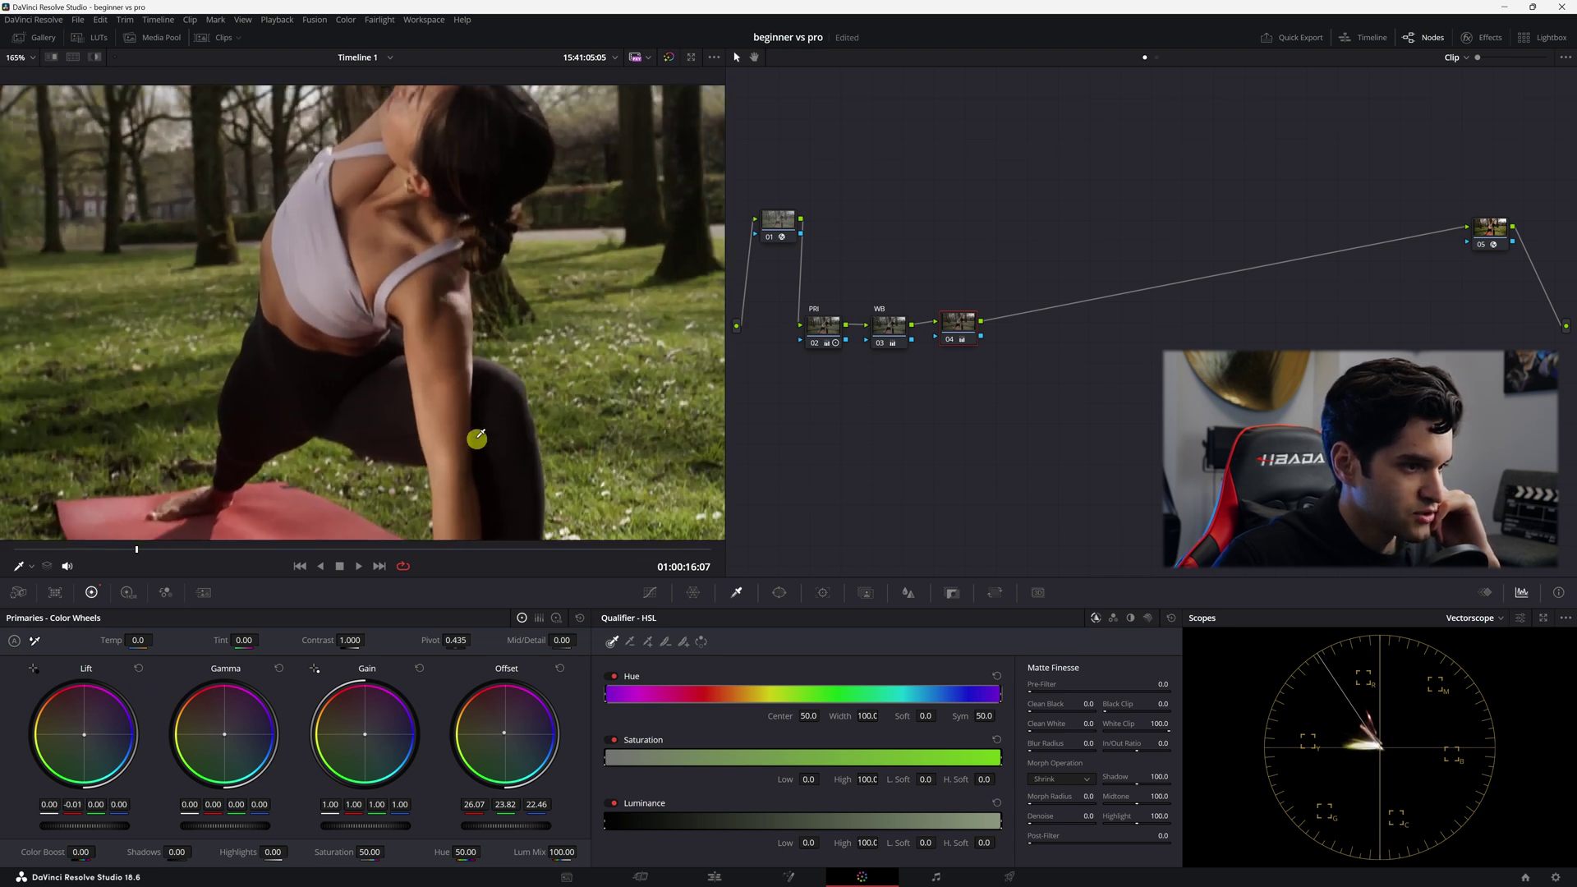
pyautogui.scroll(3, 573, 310)
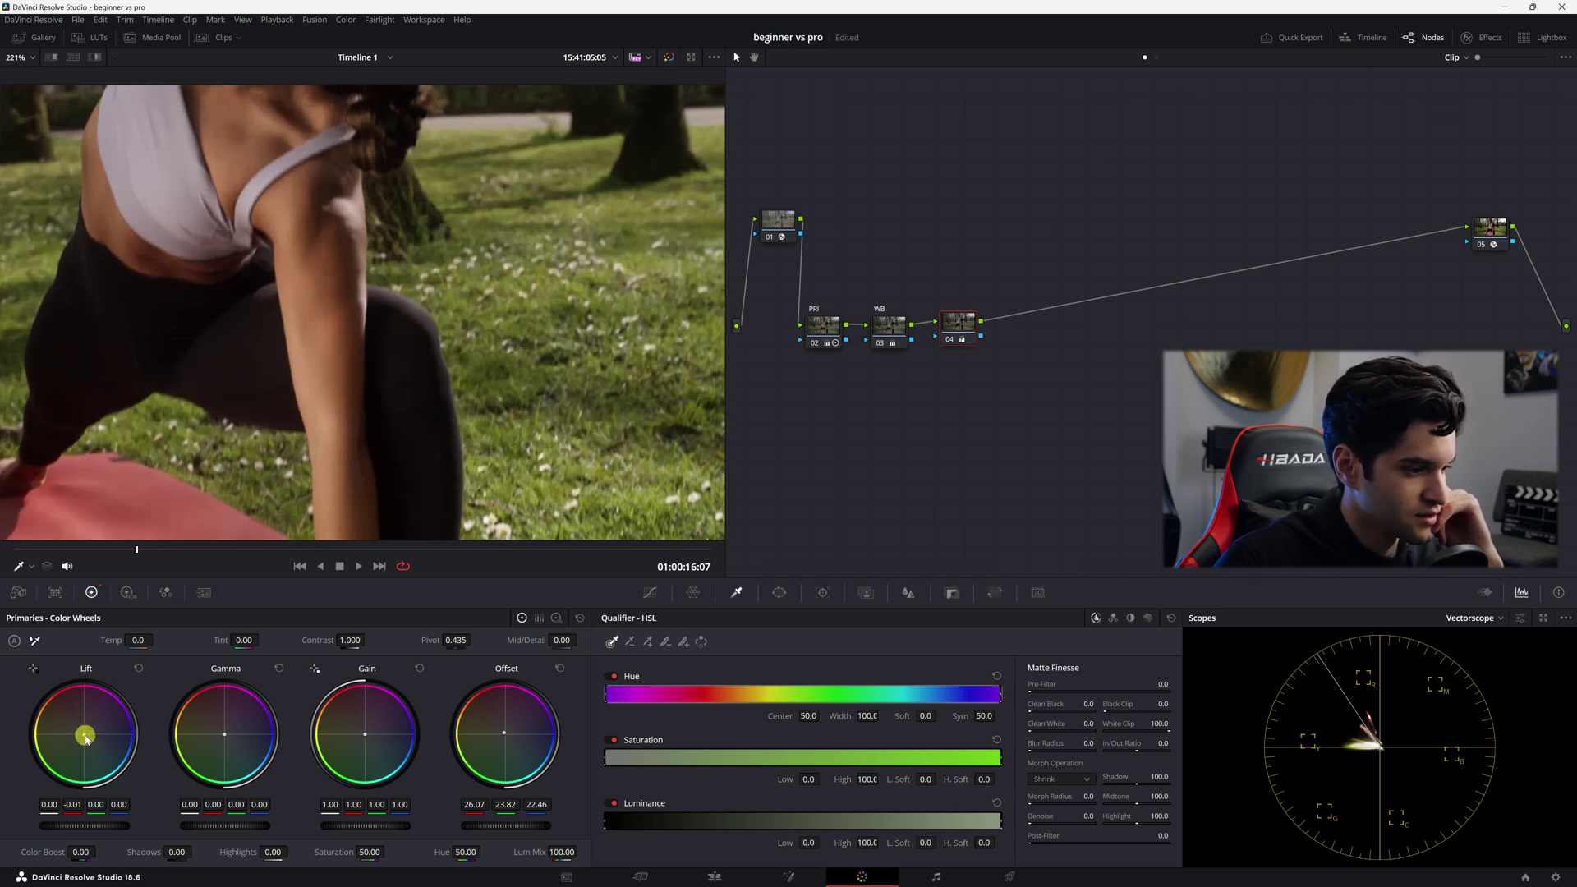
# Nudge node 04's Lift and Gamma balance slightly to neutralise shadow and midtone tint
pyautogui.moveTo(84, 737); pyautogui.dragTo(85, 739)
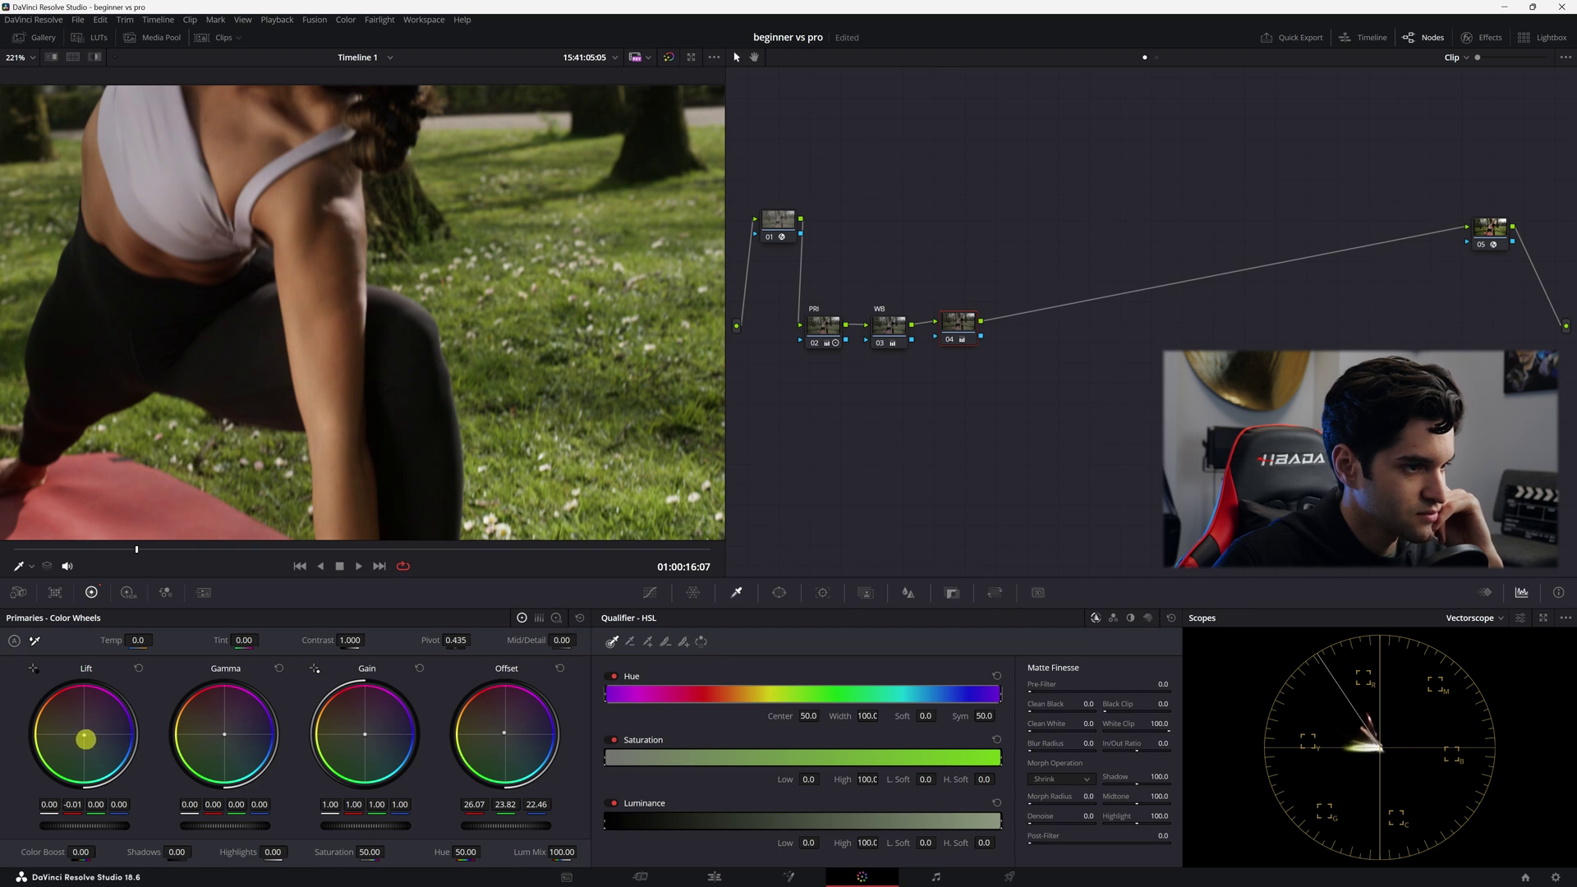
pyautogui.scroll(-6, 478, 380)
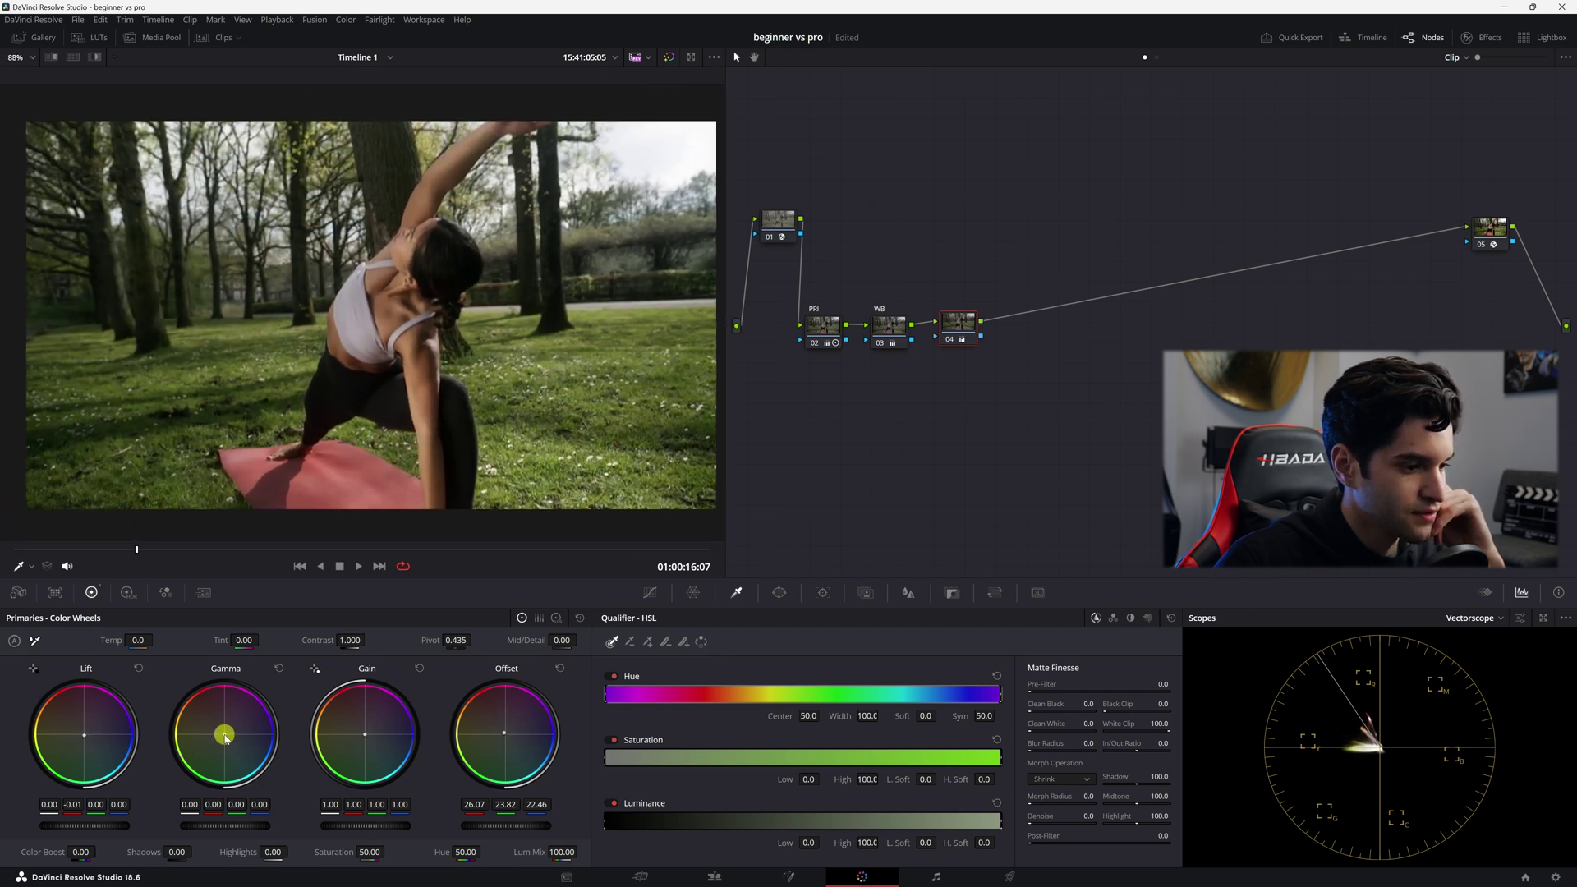
pyautogui.moveTo(225, 734); pyautogui.dragTo(222, 729)
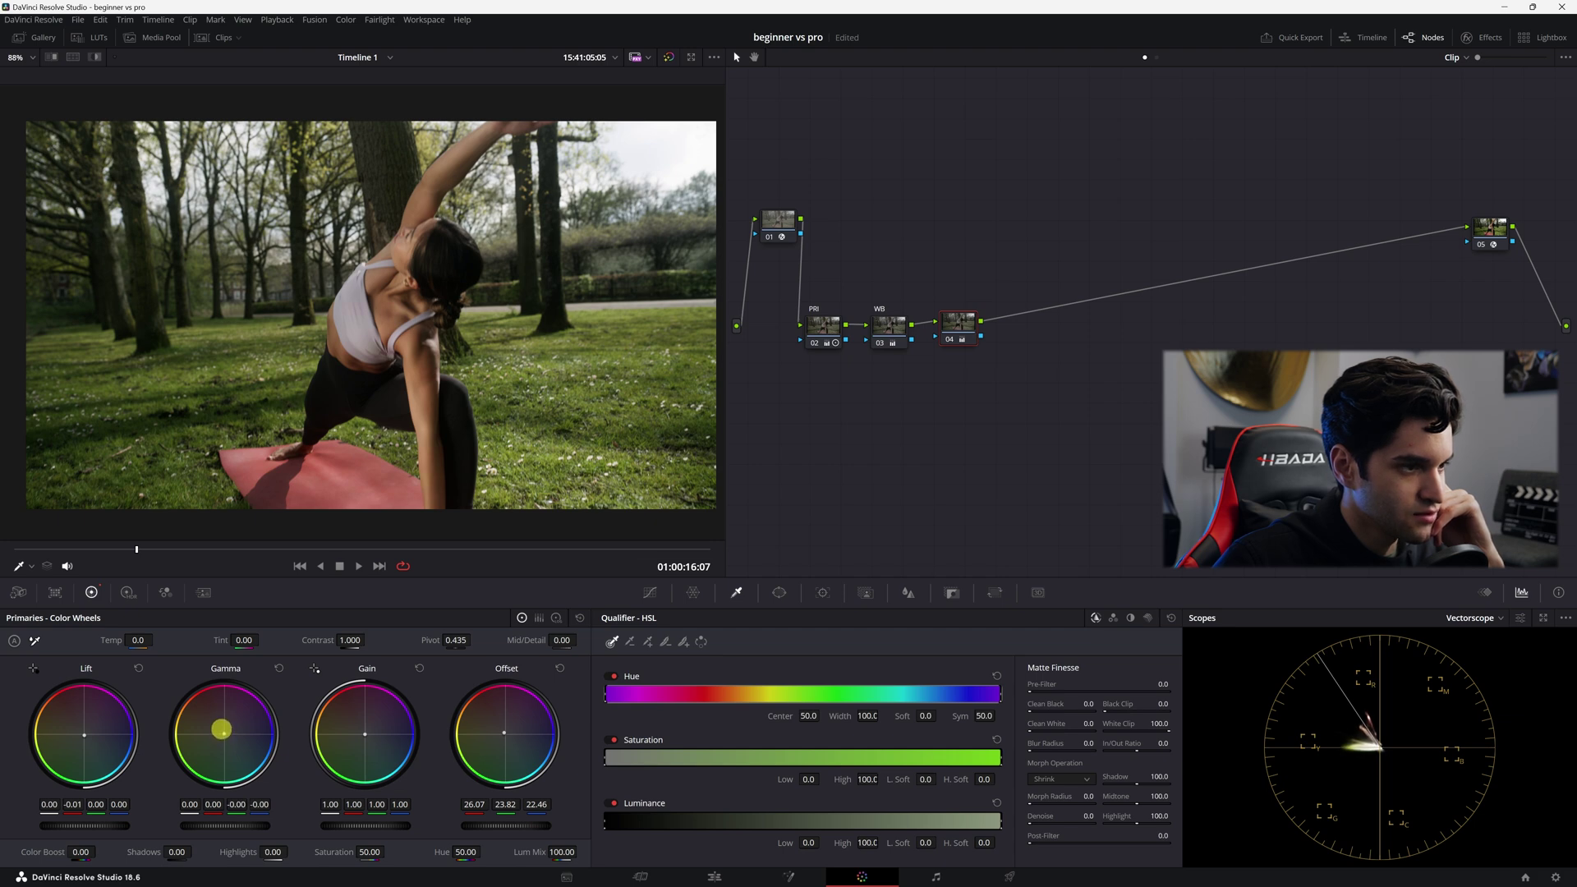
pyautogui.moveTo(222, 728); pyautogui.dragTo(221, 724)
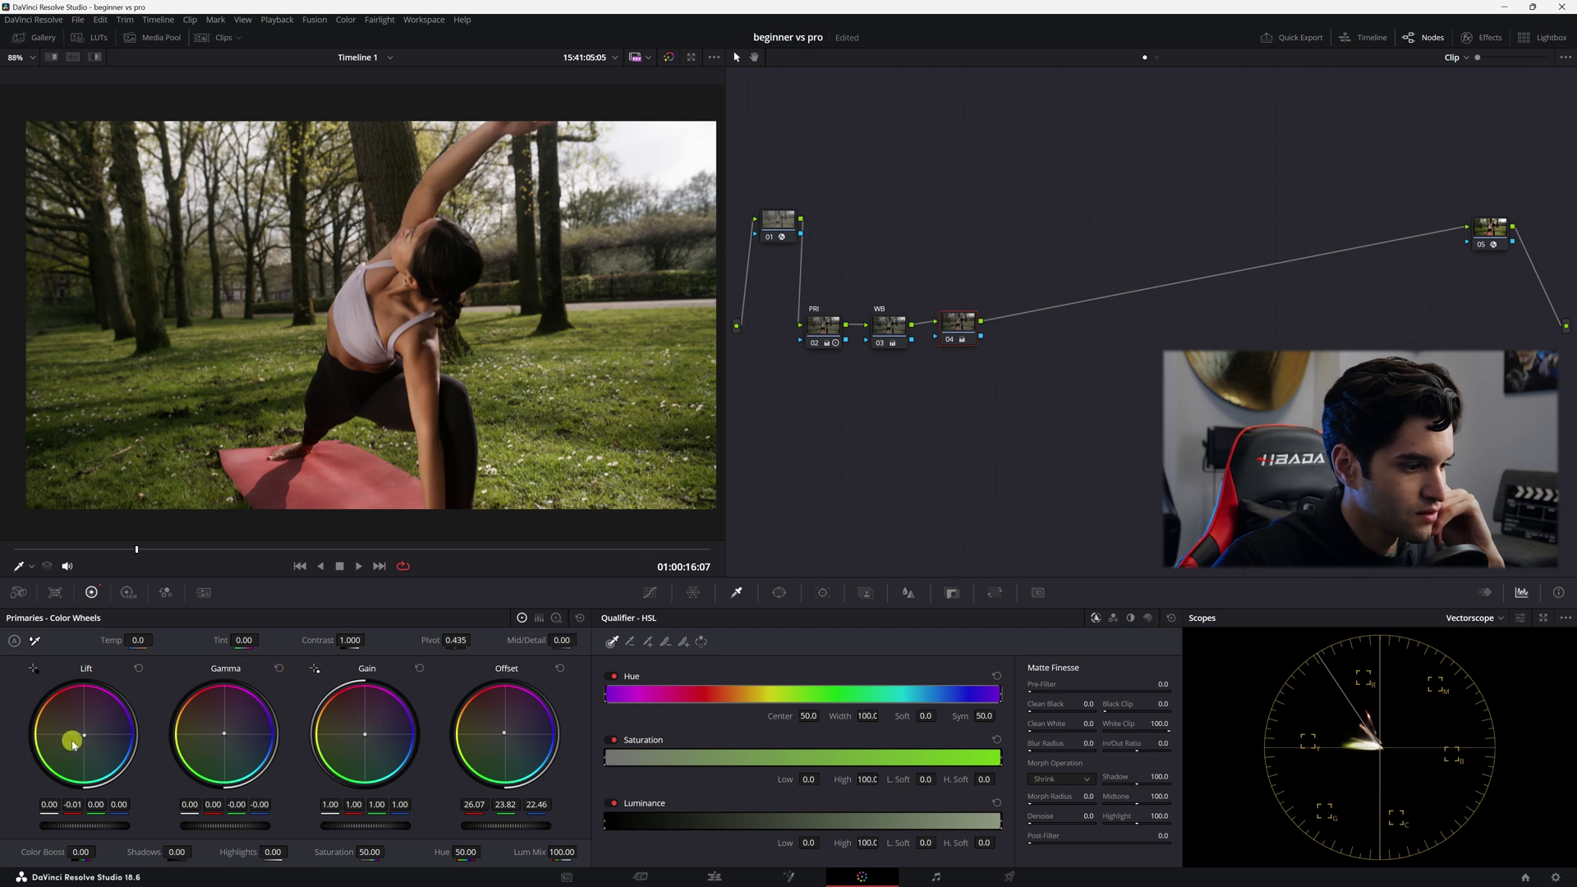
pyautogui.moveTo(85, 735); pyautogui.dragTo(85, 737)
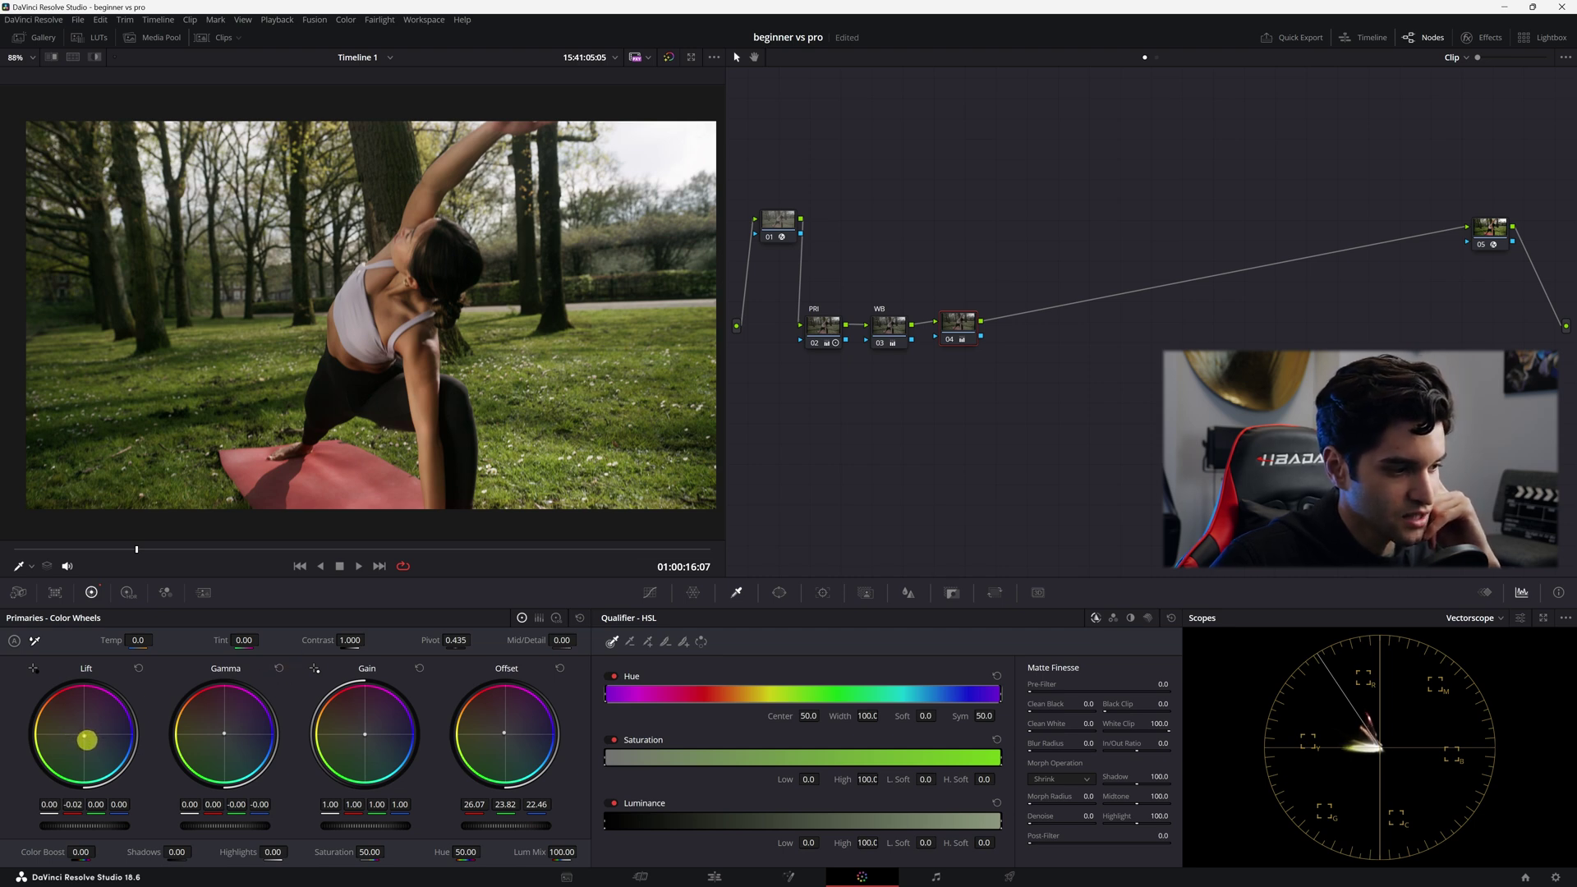
pyautogui.moveTo(85, 739); pyautogui.dragTo(85, 738)
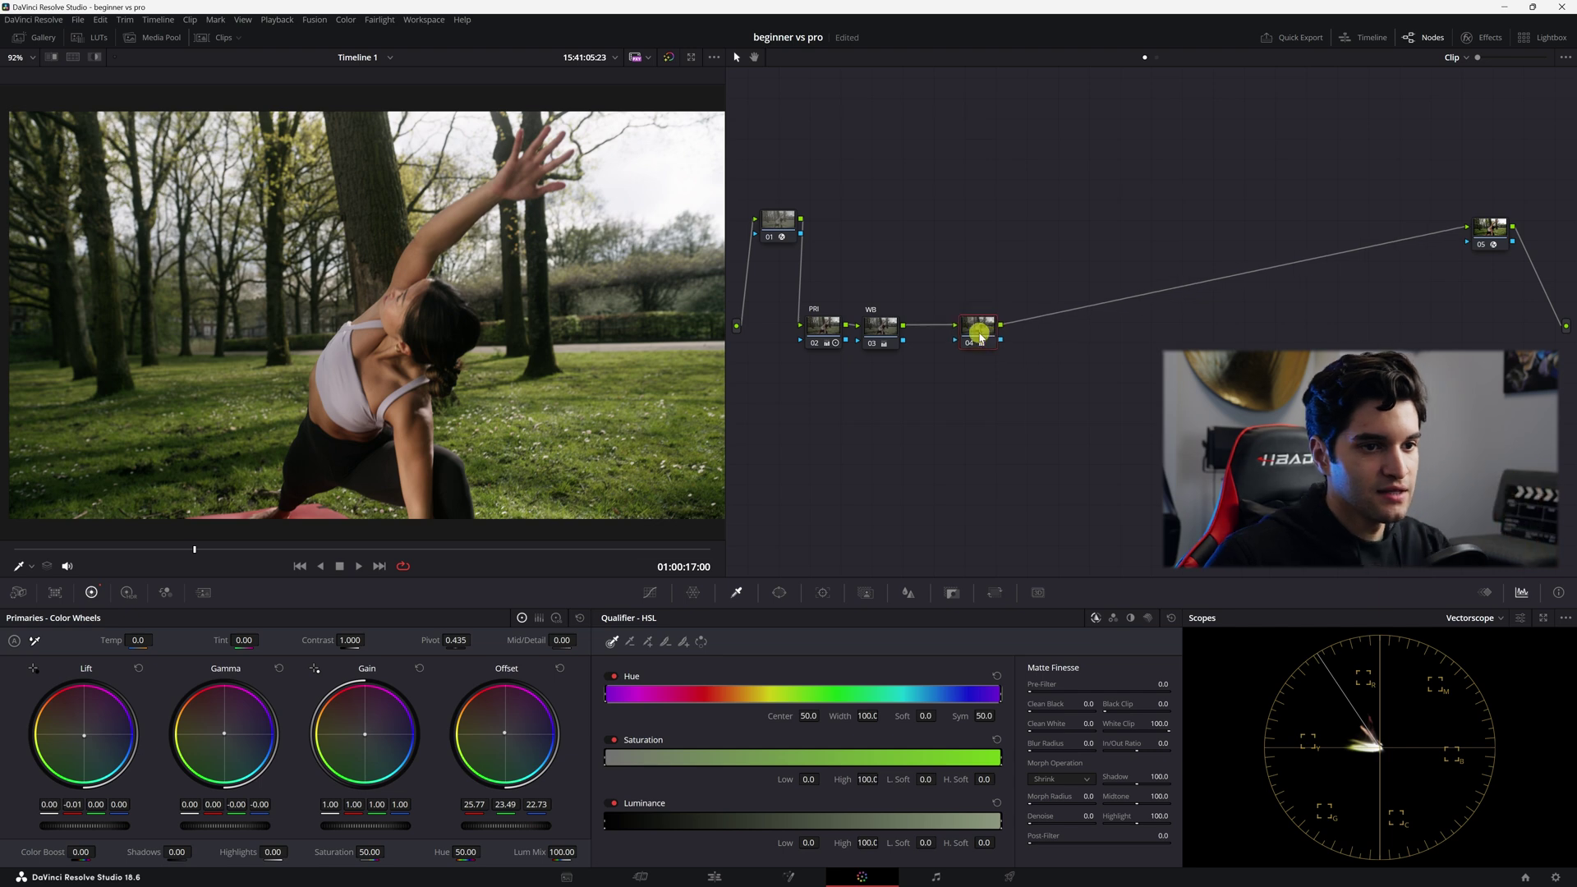
pyautogui.rightClick(979, 334)
# Label node 04 LOOK, then raise the PRI node's offset from 25 to about 29 using the RGB parade
pyautogui.click(1019, 358)
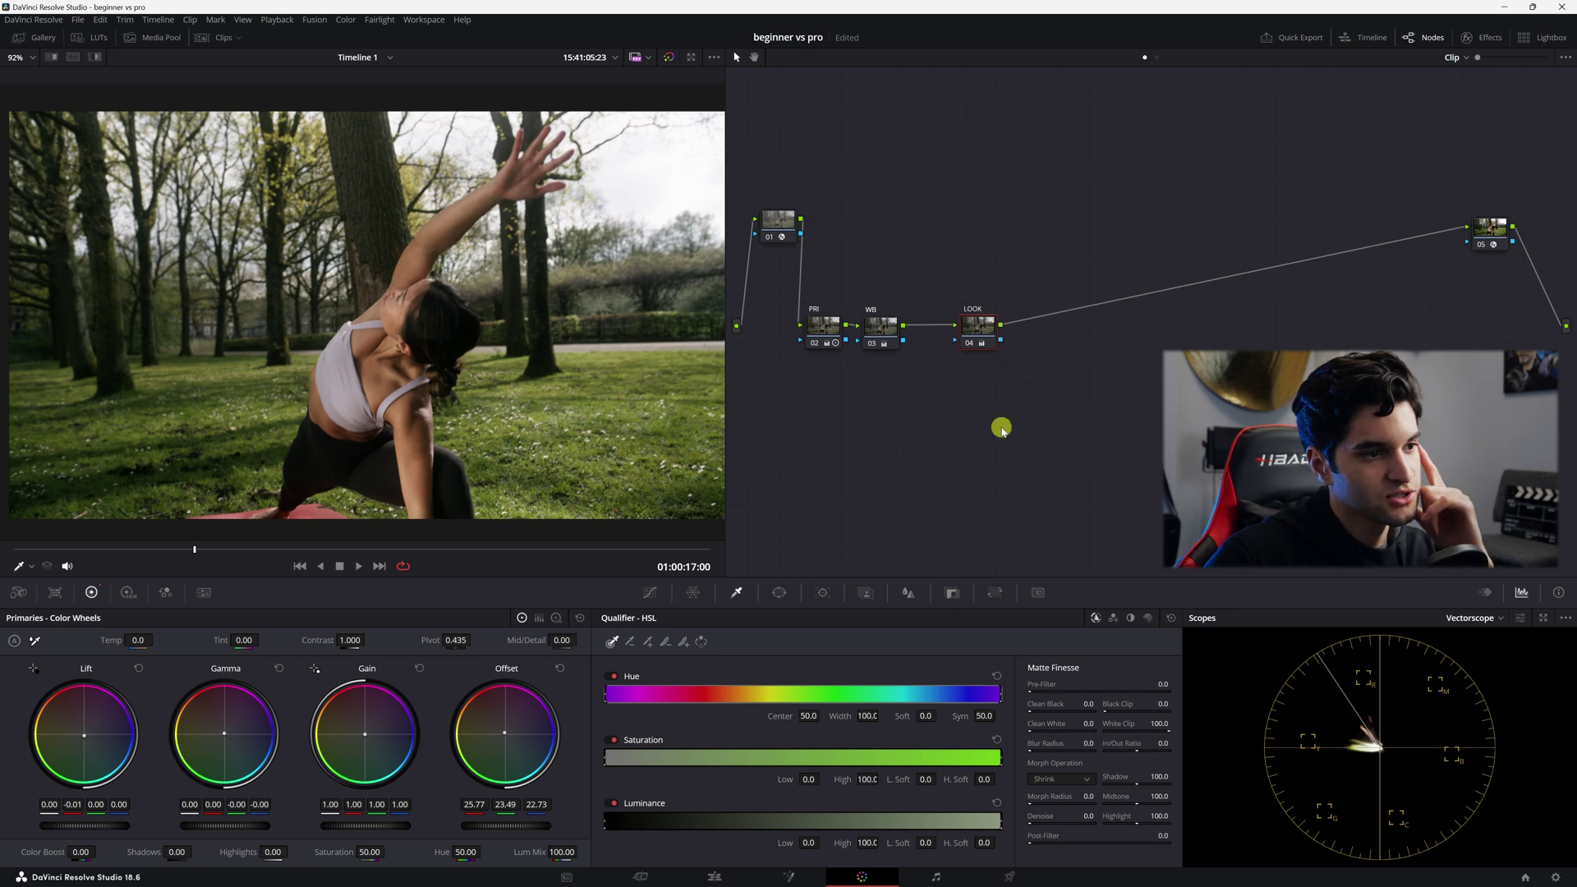
pyautogui.moveTo(977, 323); pyautogui.dragTo(963, 327)
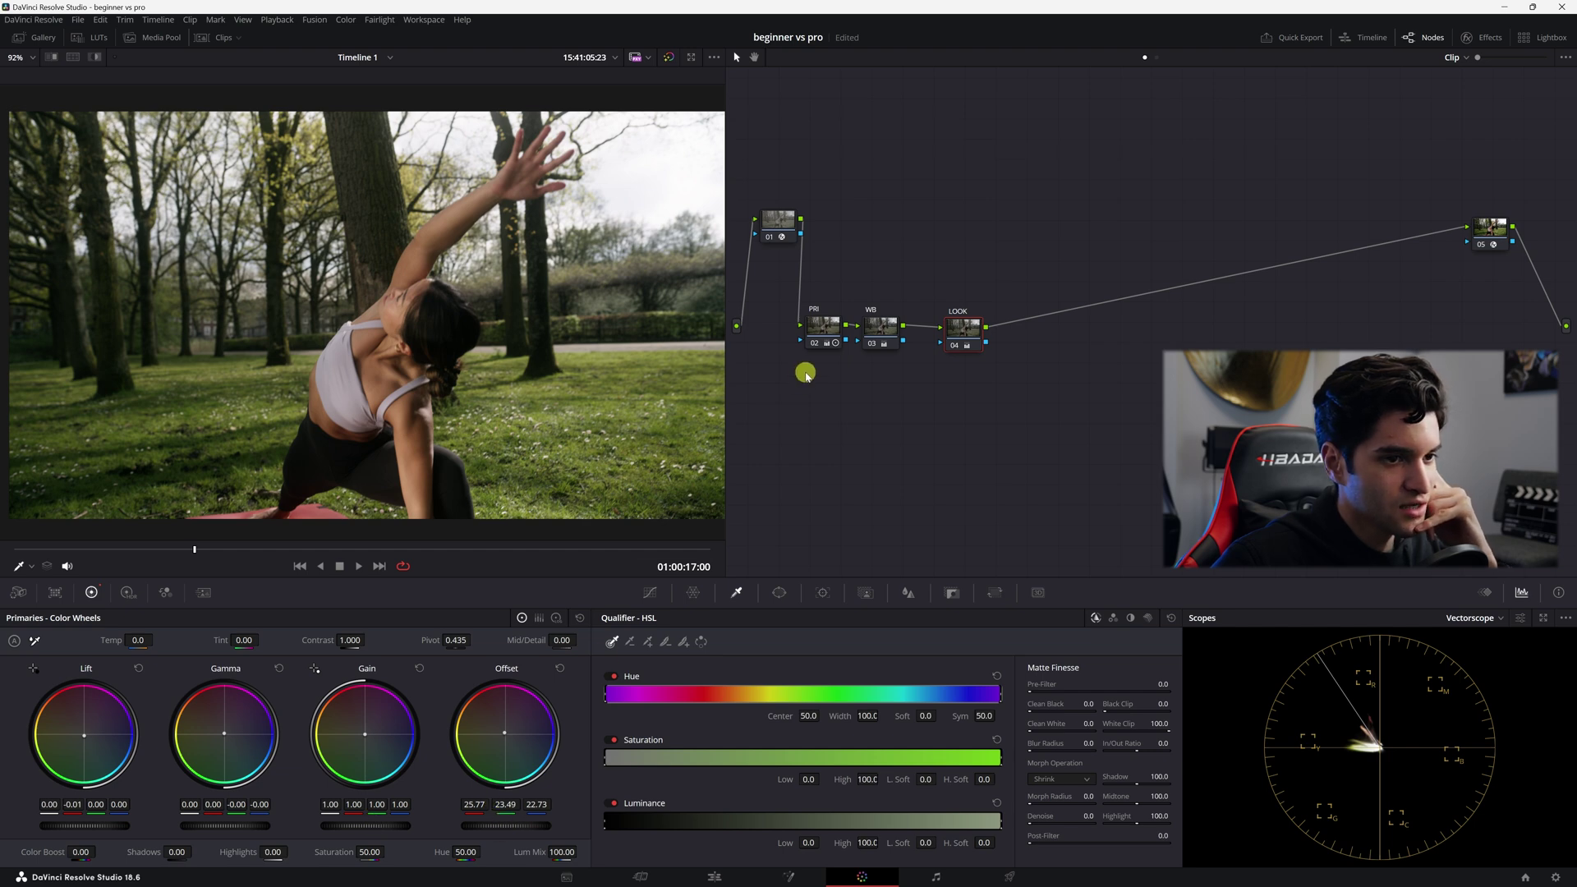
pyautogui.click(825, 328)
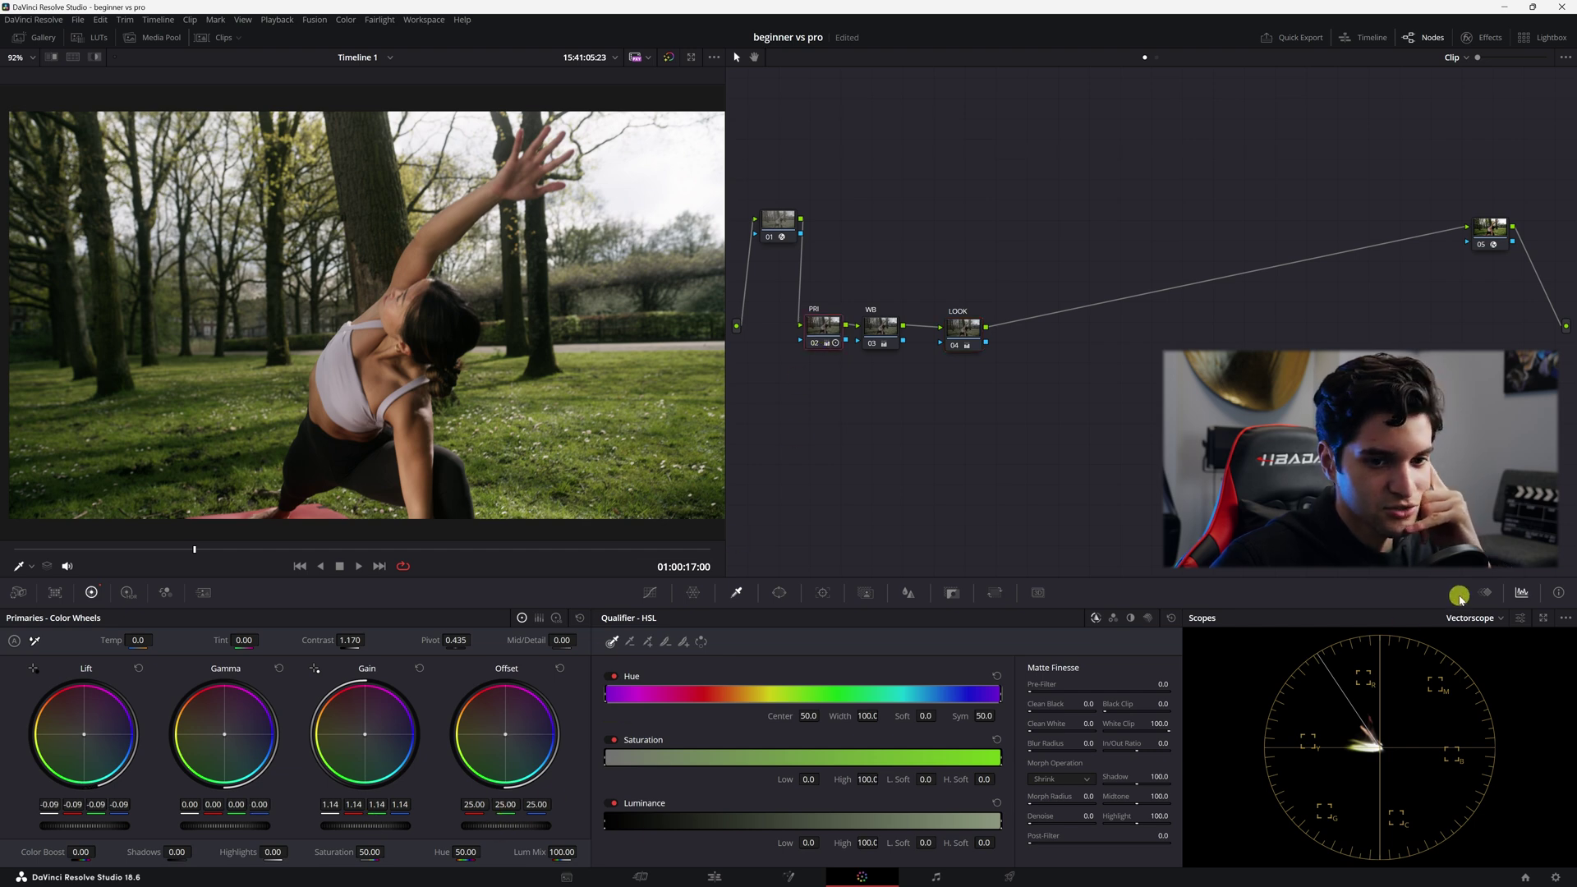
pyautogui.click(1478, 621)
pyautogui.click(1485, 638)
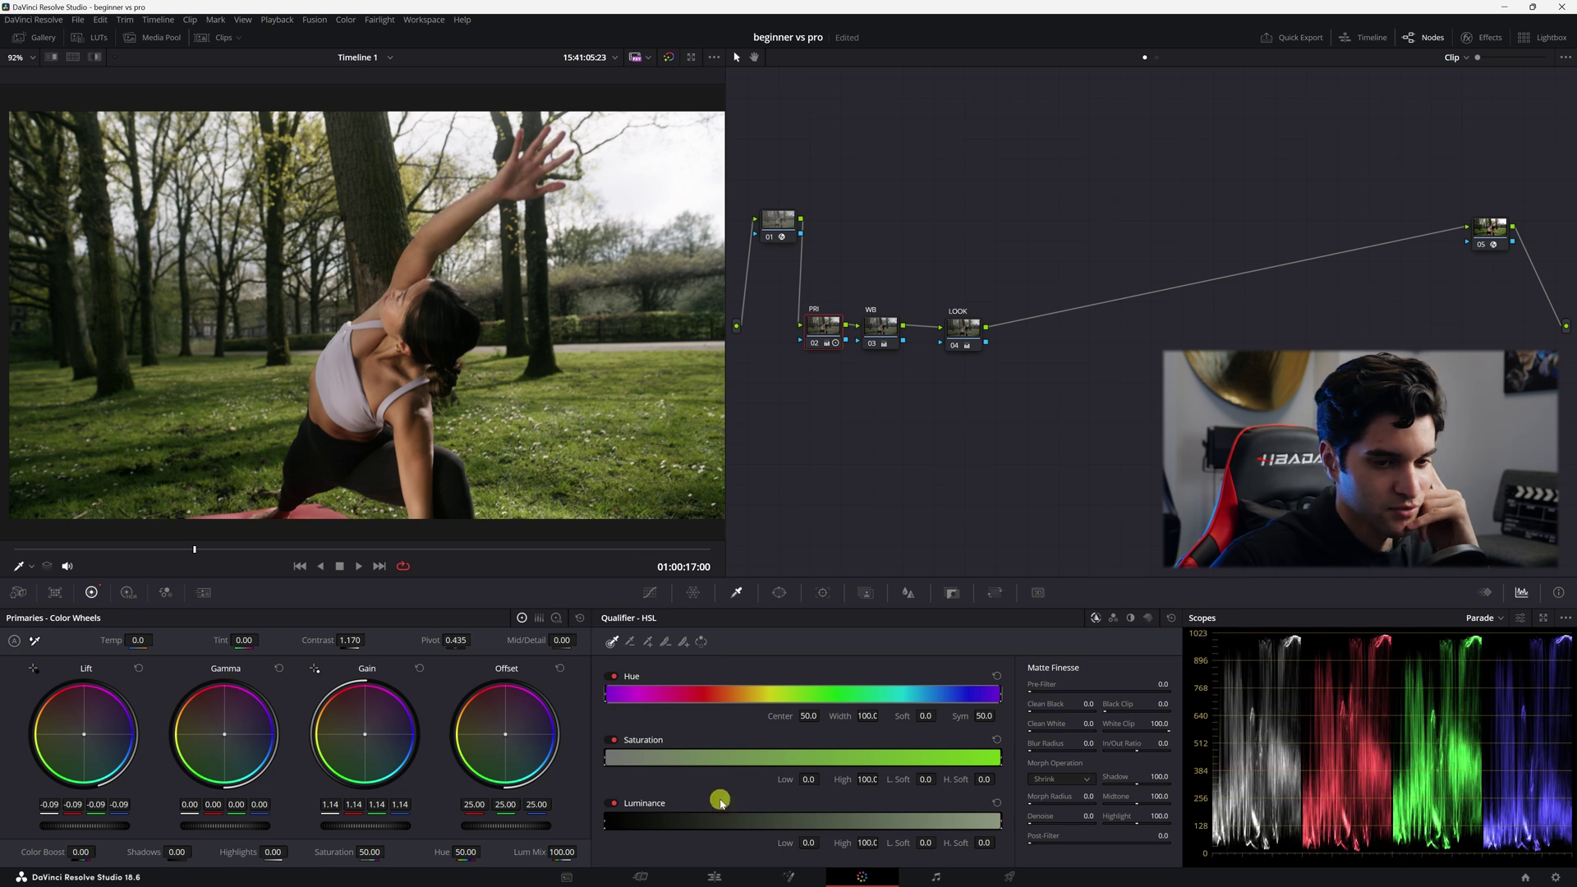
pyautogui.moveTo(490, 823); pyautogui.dragTo(587, 831)
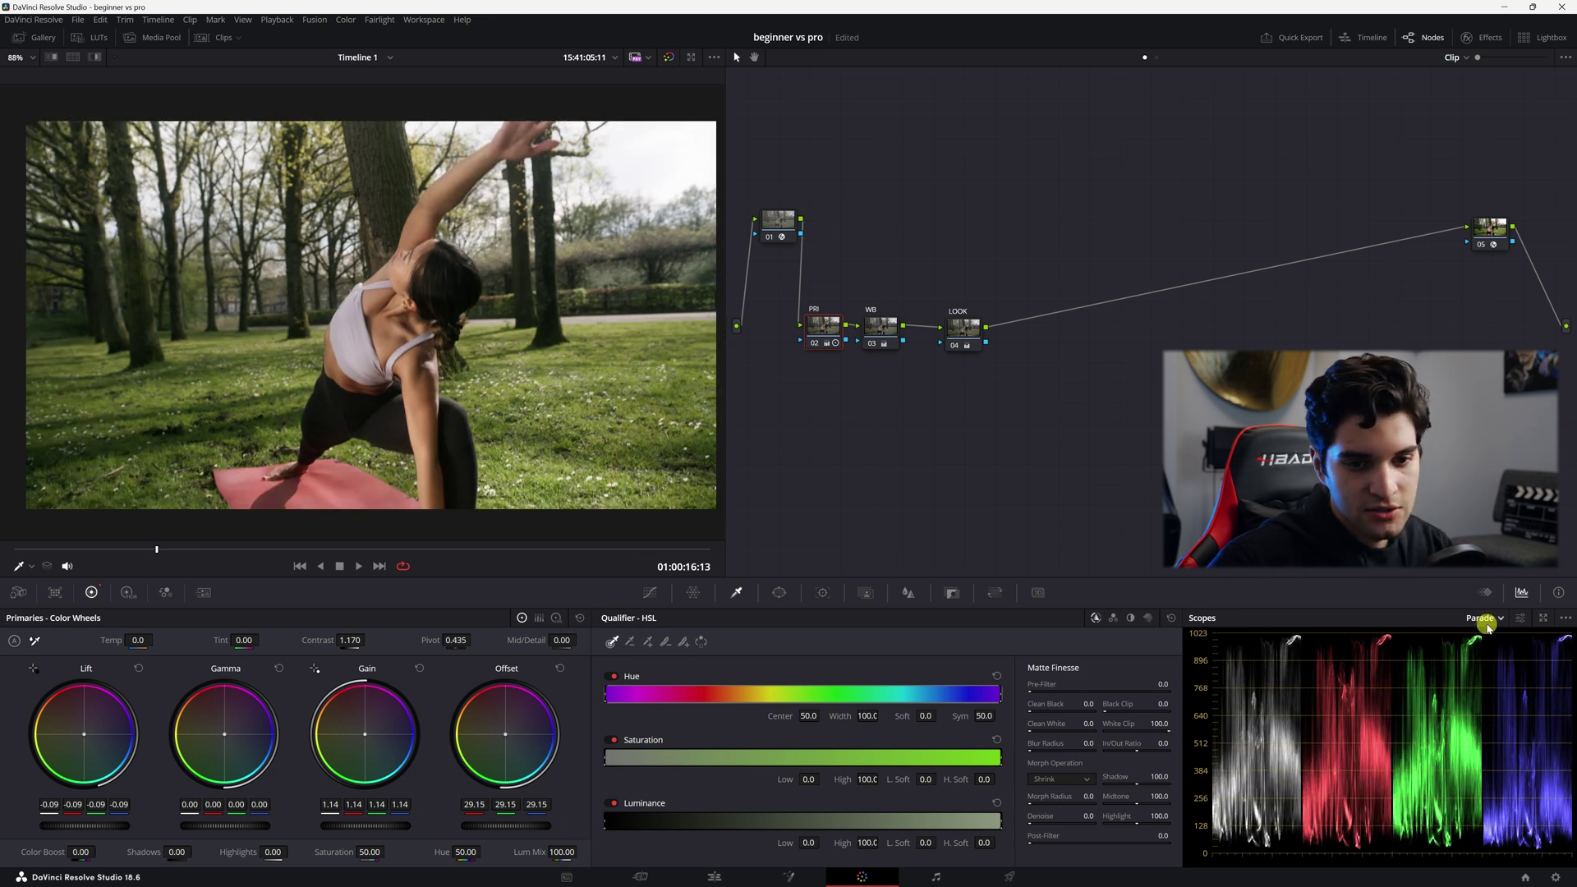
pyautogui.click(1482, 617)
# Give the SKIN node a Hue vs Hue curve rotating hue 282.38 by 3.50
pyautogui.click(1503, 668)
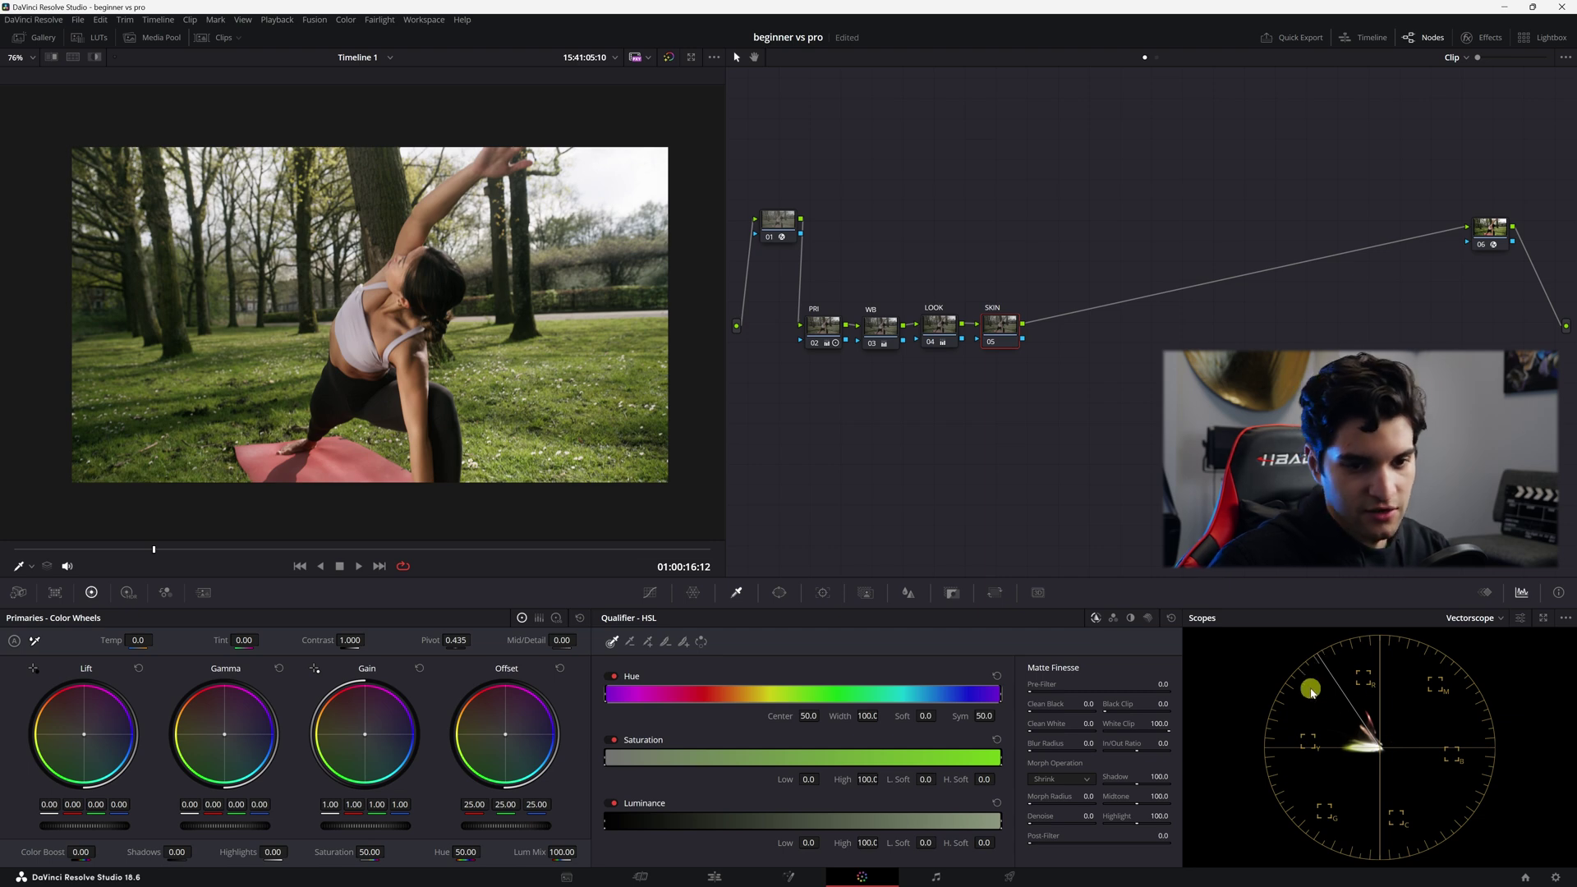
pyautogui.click(648, 593)
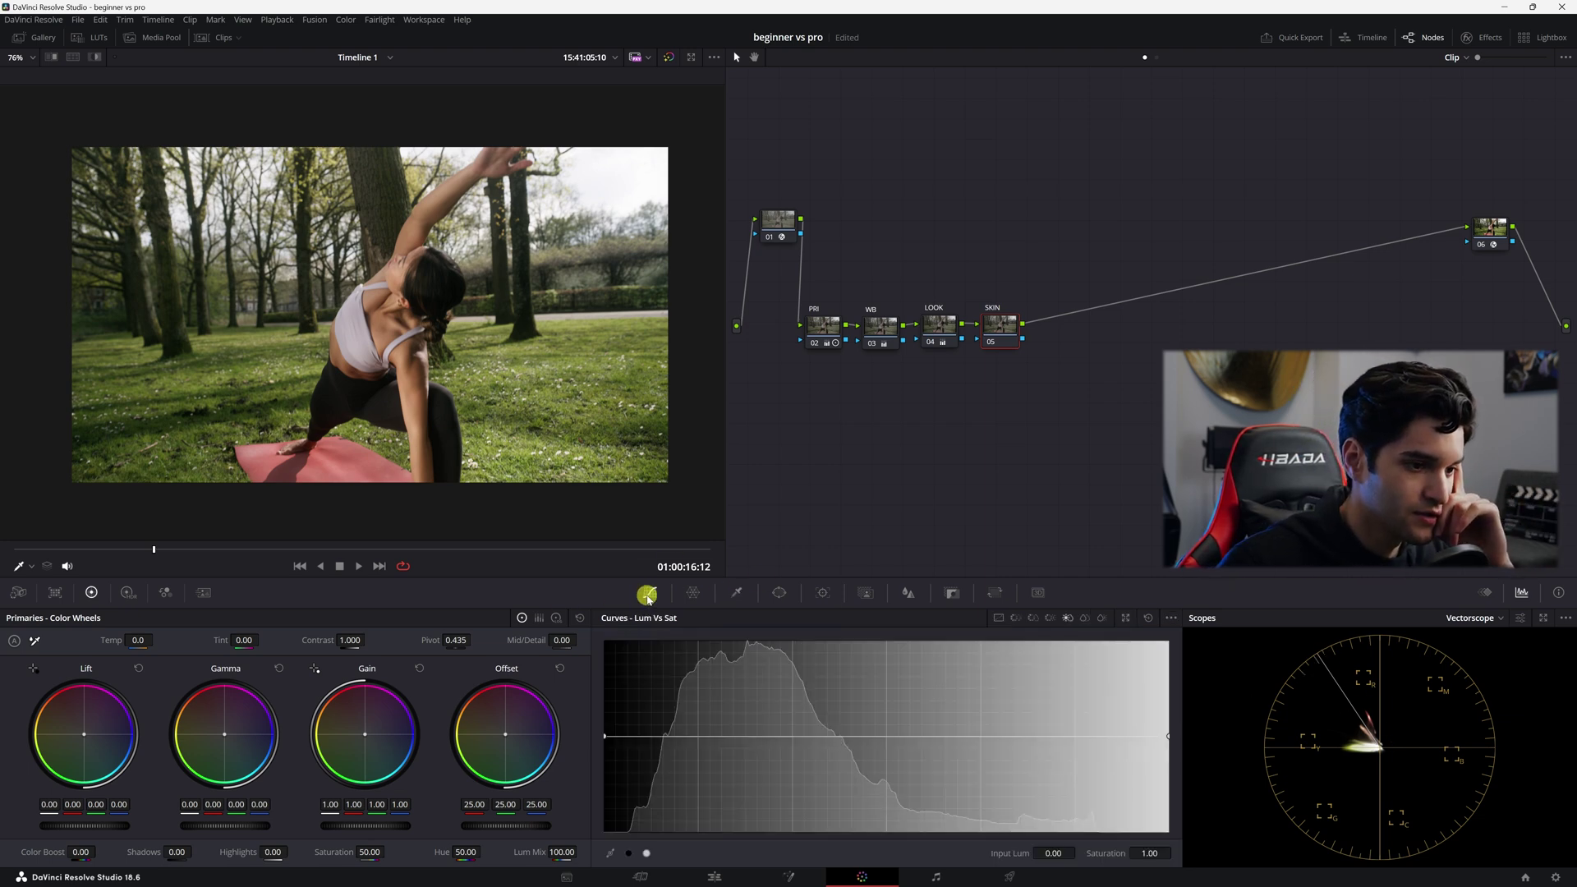
pyautogui.click(1015, 618)
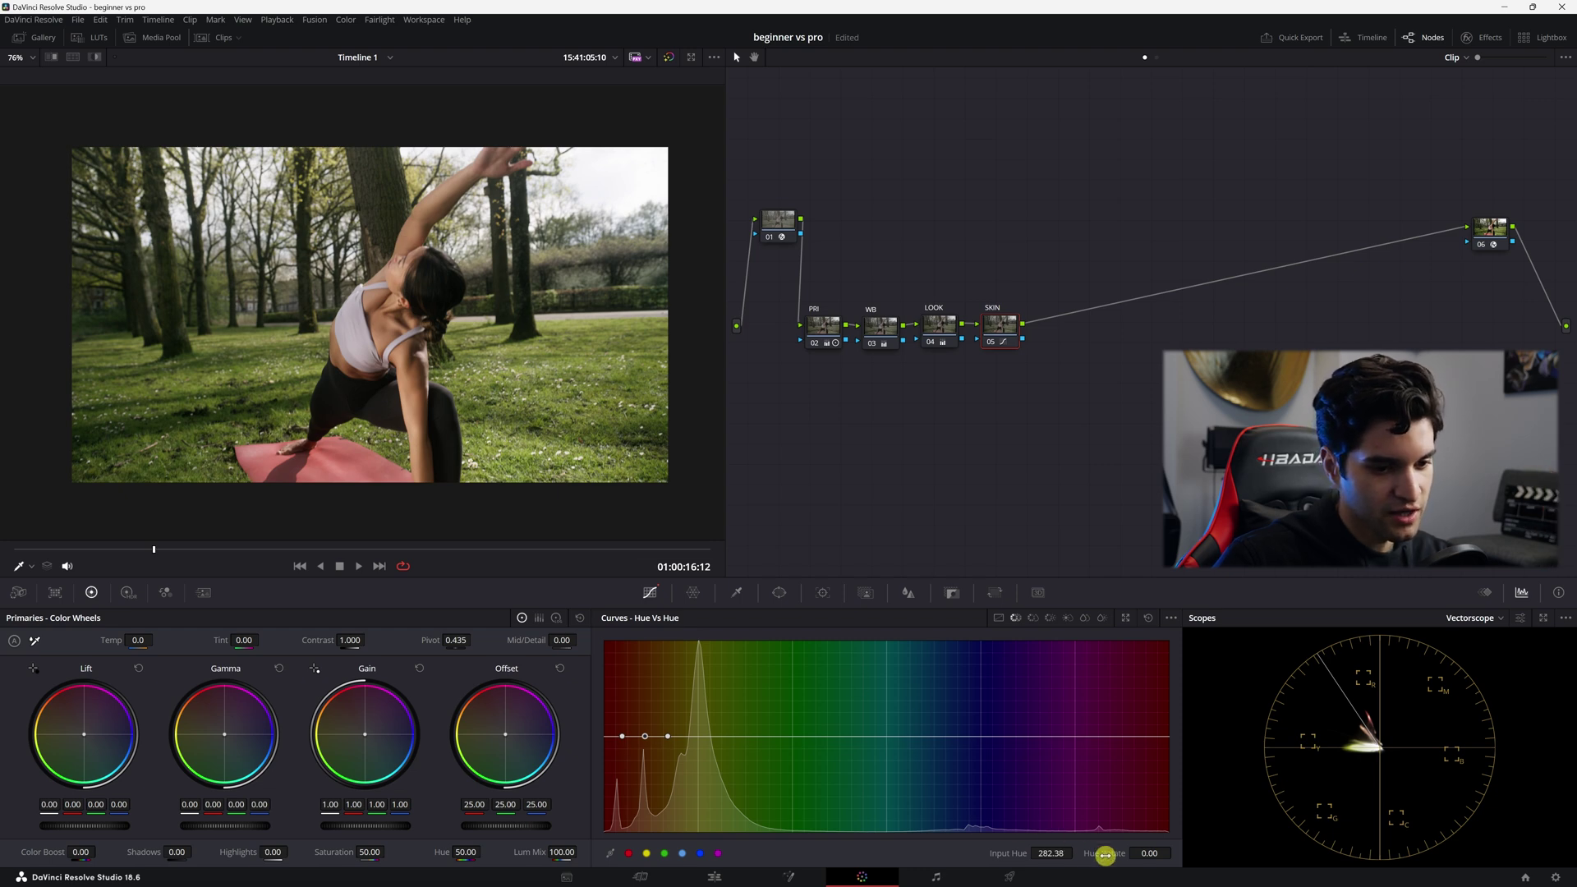
pyautogui.moveTo(1105, 852); pyautogui.dragTo(1150, 851)
# Add a parallel layer node labelled GREEN beside SKIN and slightly lower the greens' saturation
pyautogui.rightClick(1003, 323)
pyautogui.moveTo(1073, 386)
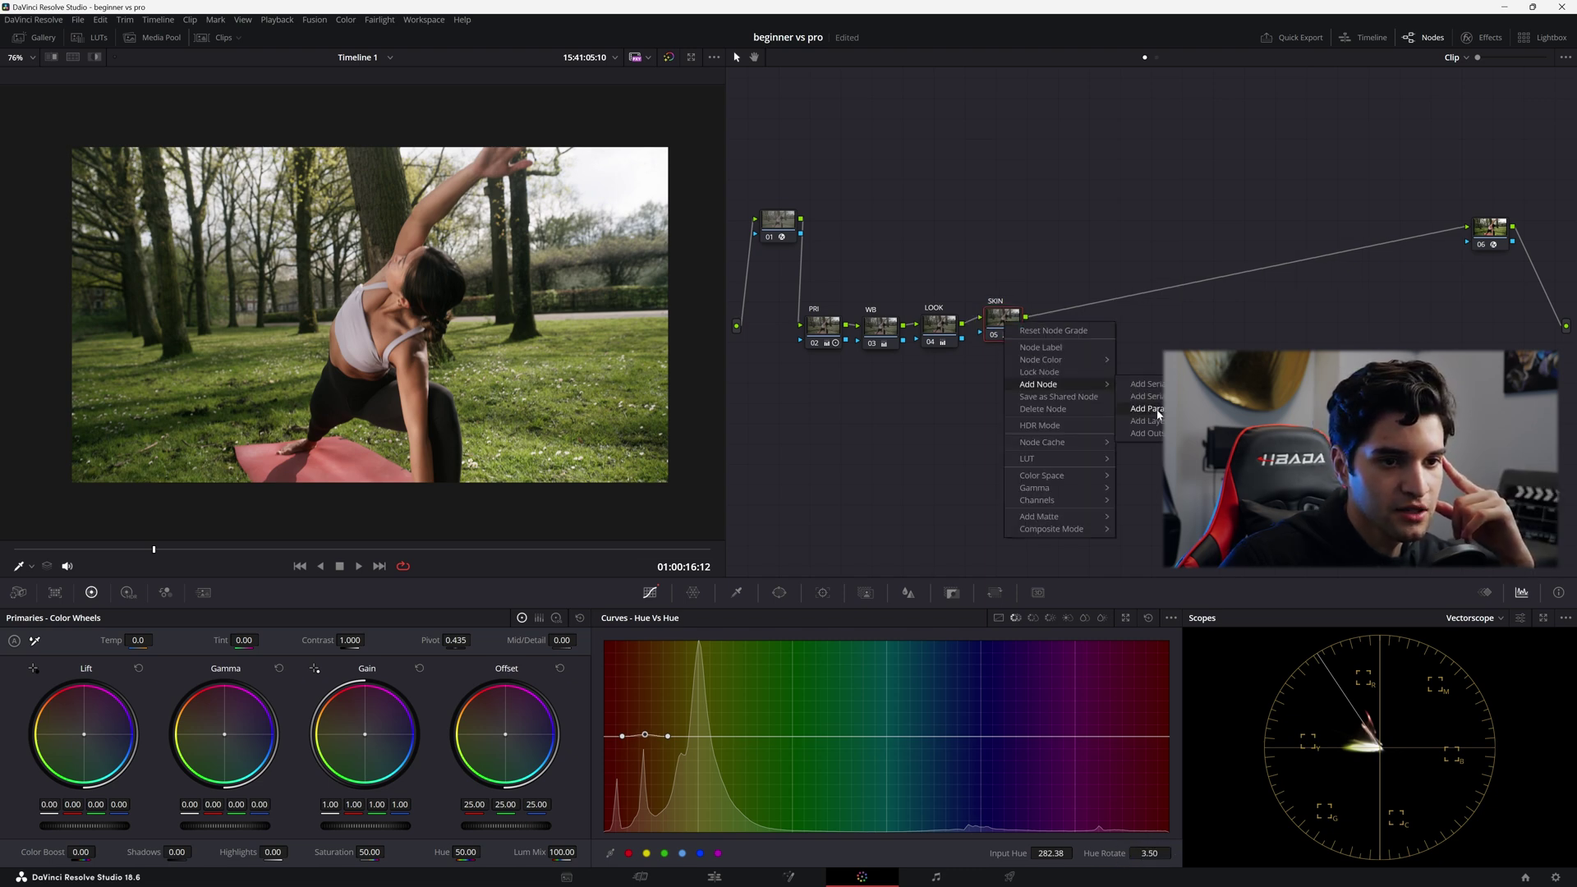
pyautogui.click(1149, 419)
pyautogui.rightClick(1003, 384)
pyautogui.click(1043, 411)
pyautogui.write('GRE')
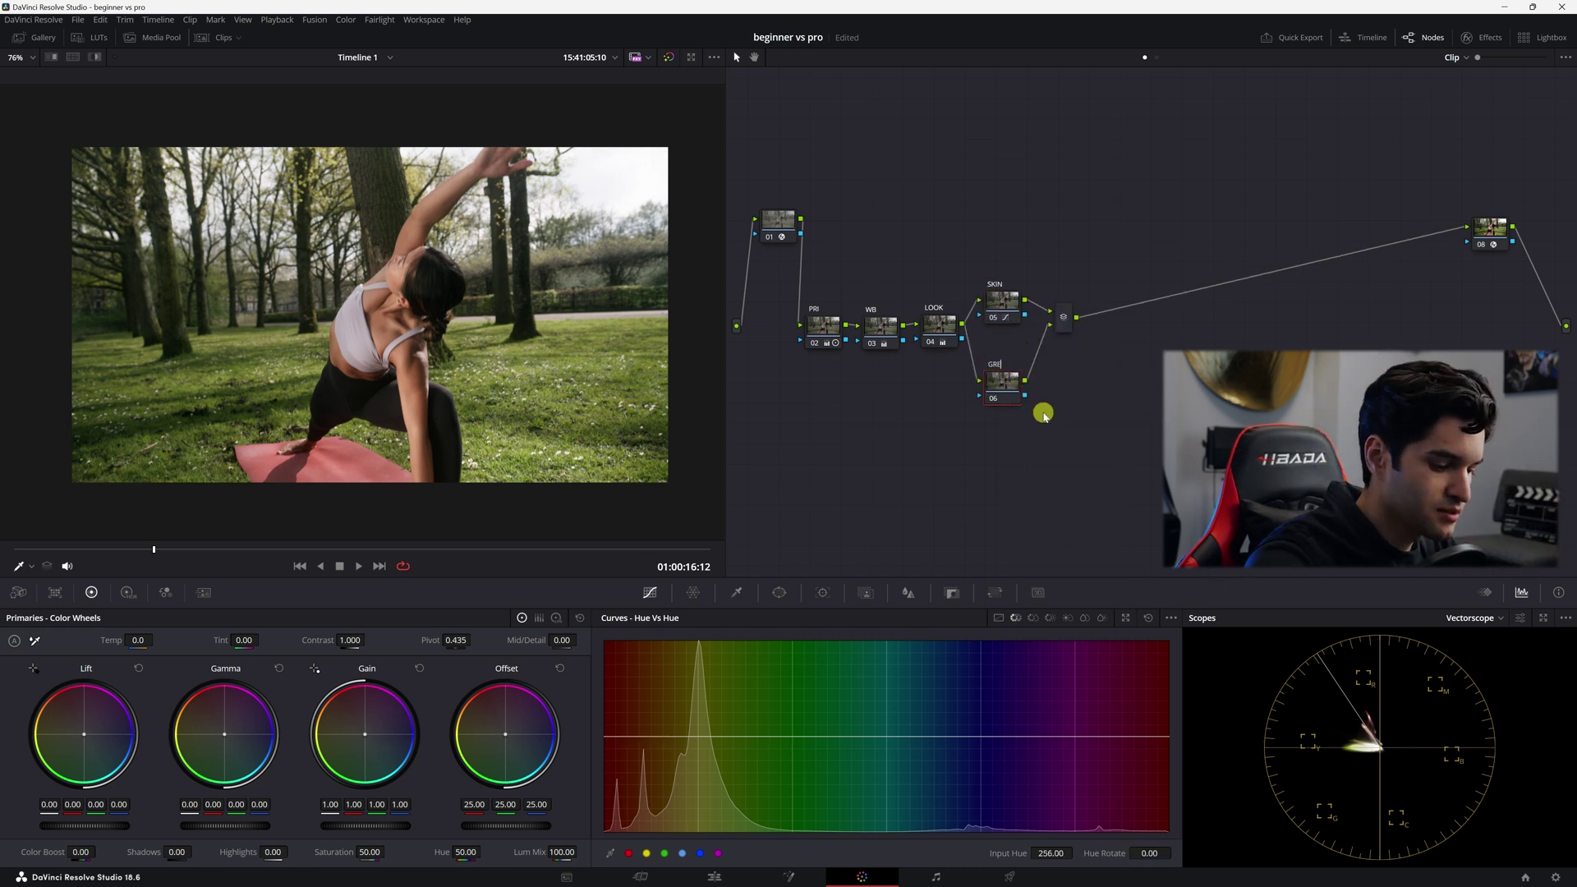
pyautogui.write('EN')
pyautogui.press('Return')
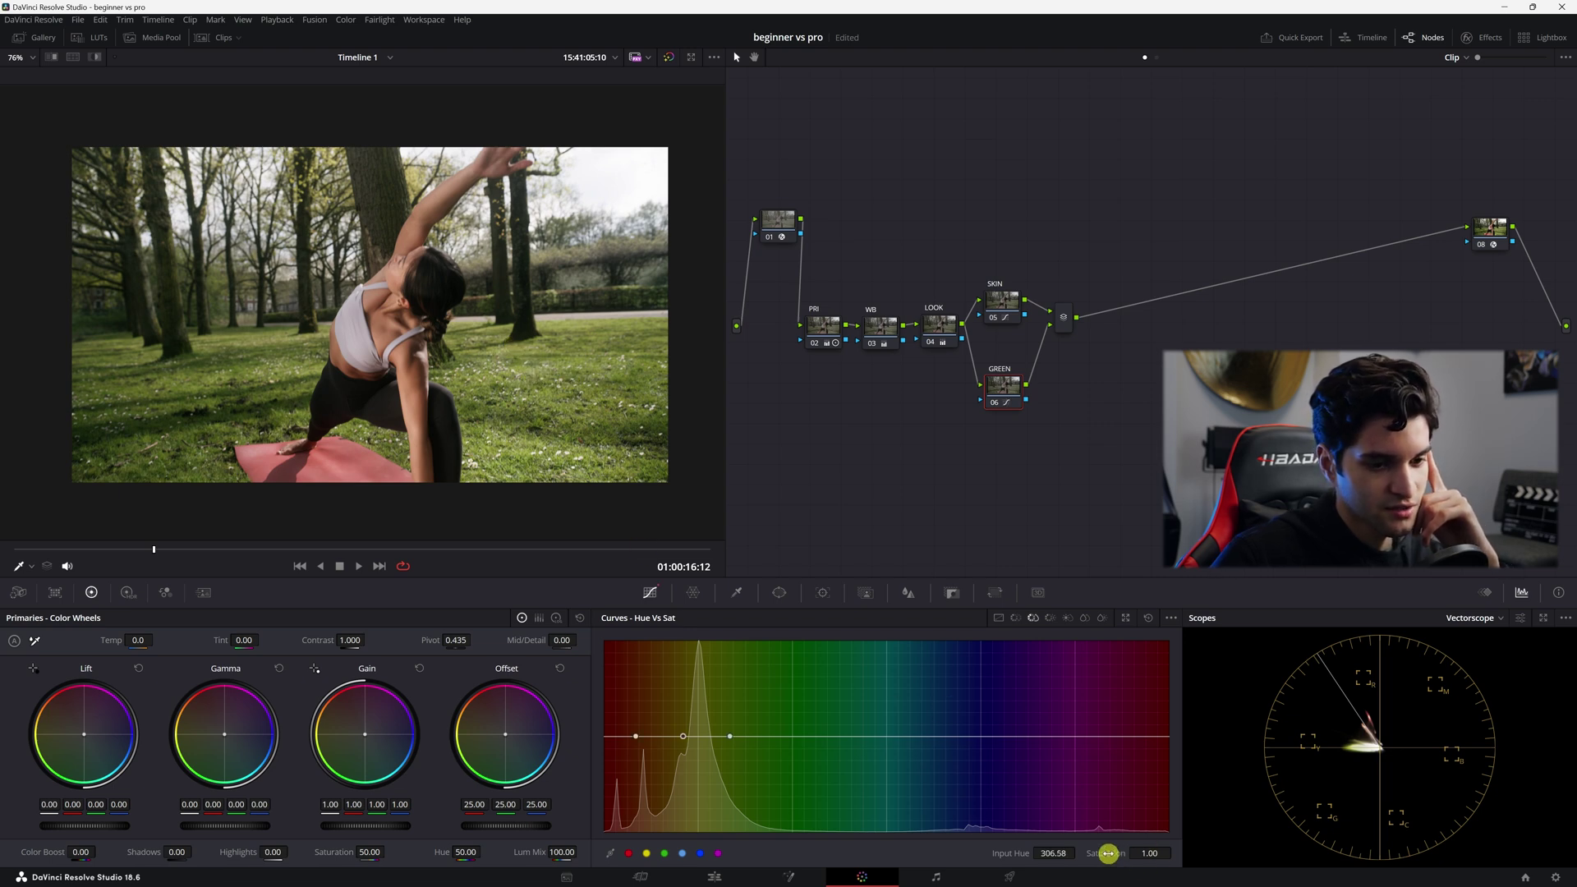
pyautogui.moveTo(1108, 854)
pyautogui.mouseDown()
pyautogui.moveTo(1074, 851)
pyautogui.moveTo(1115, 845)
pyautogui.mouseUp()
# On the SKIN node, slightly boost the skin-tone saturation with Hue vs Sat
pyautogui.click(1050, 618)
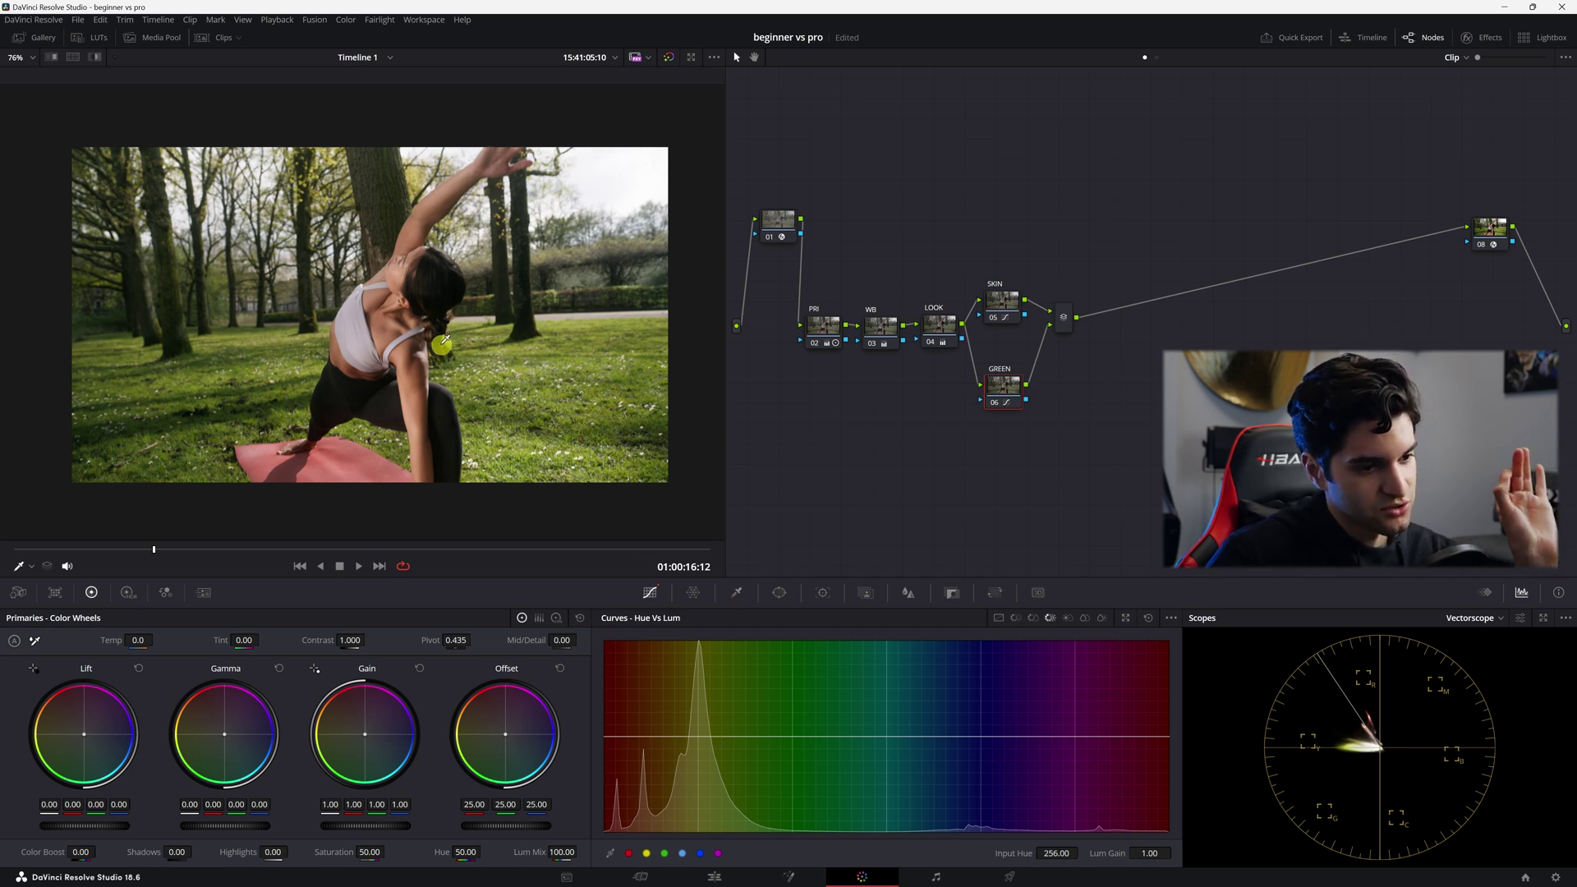
pyautogui.click(1002, 300)
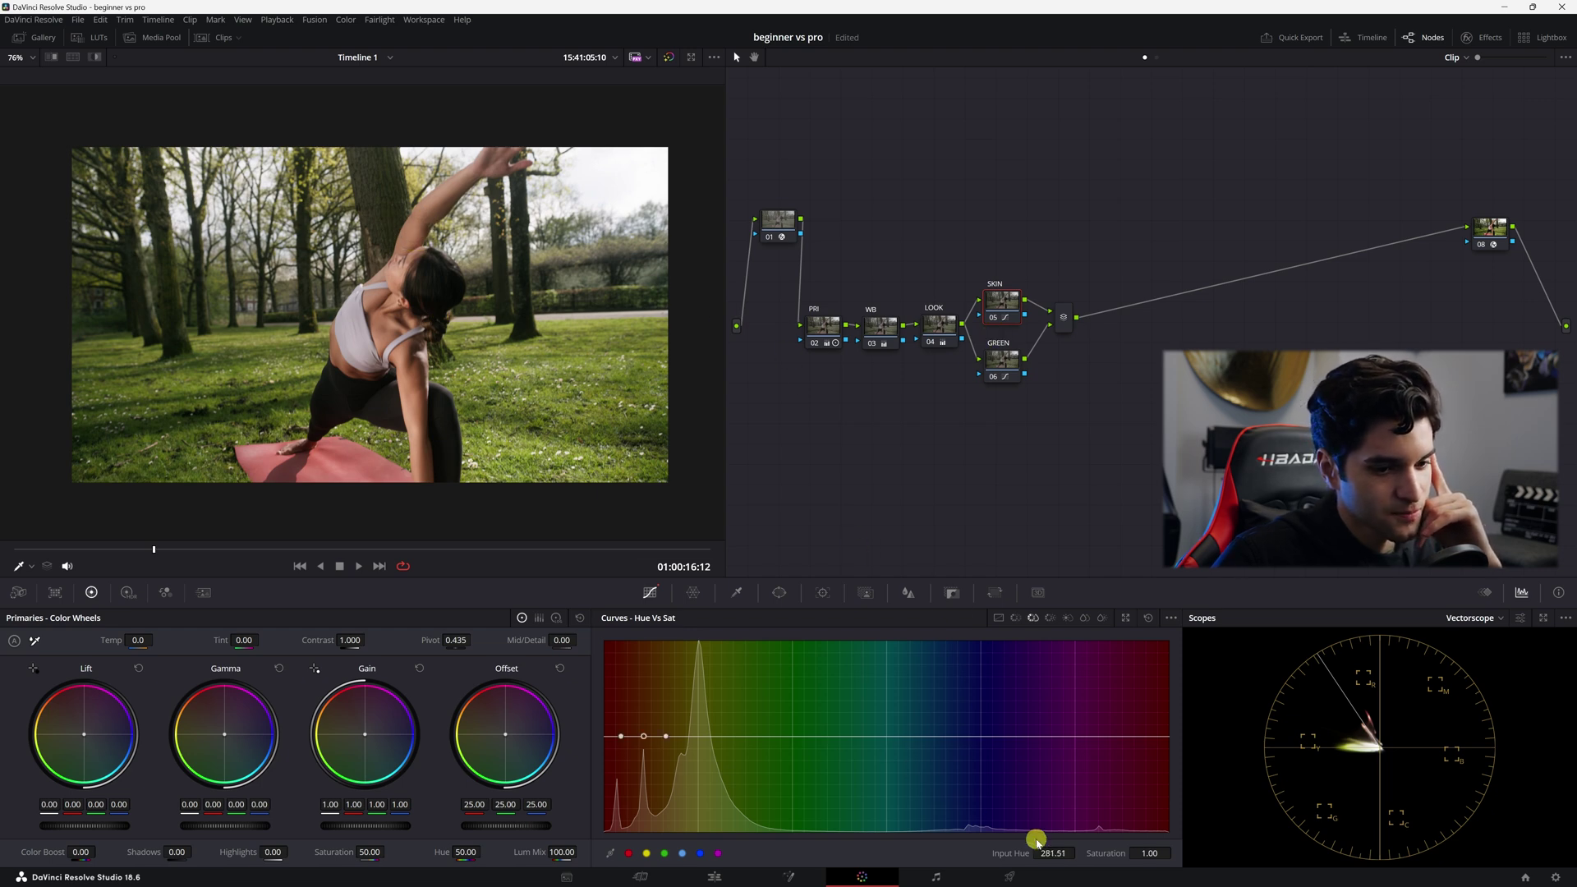
pyautogui.moveTo(1101, 851); pyautogui.dragTo(1105, 857)
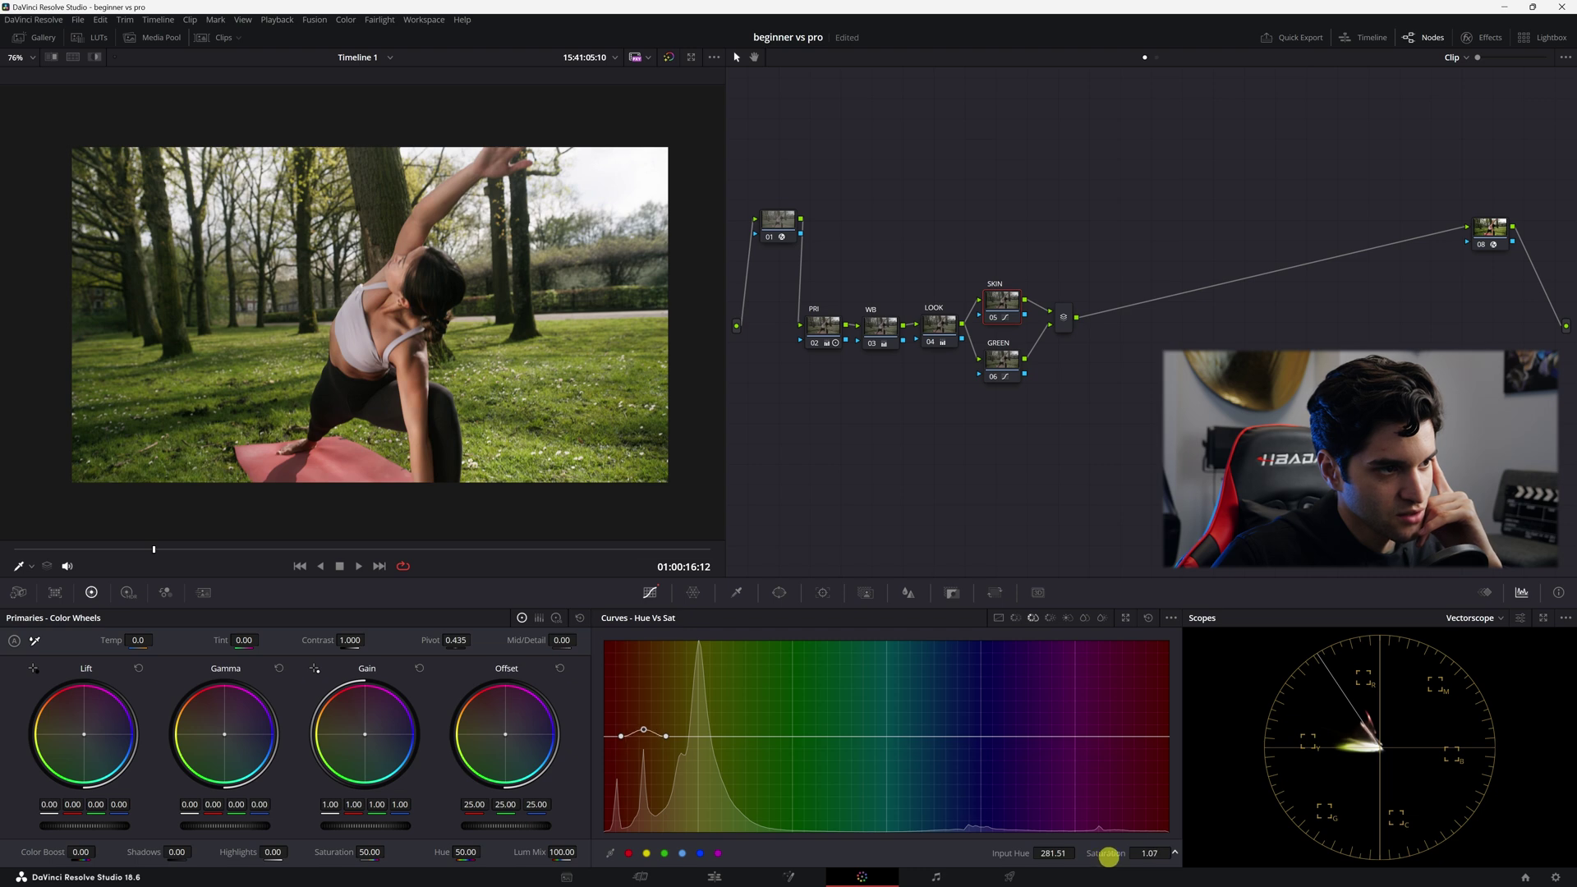
pyautogui.hotkey('alt', 's')
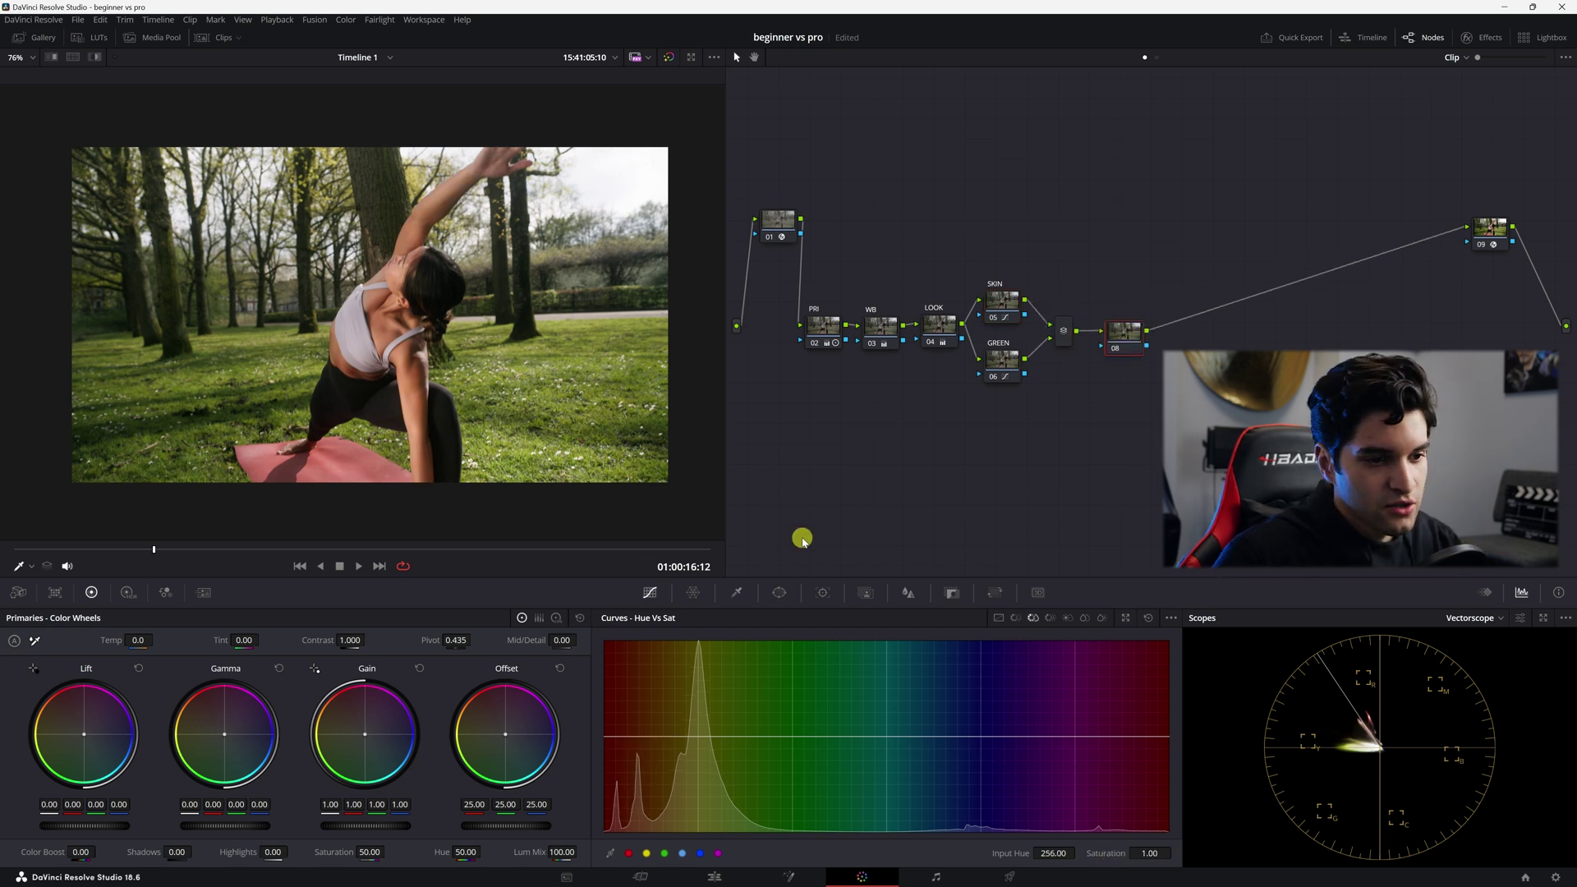
# Add a circular window to node 08 and shape it into a tall oval around the woman
pyautogui.click(779, 592)
pyautogui.scroll(-2, 444, 378)
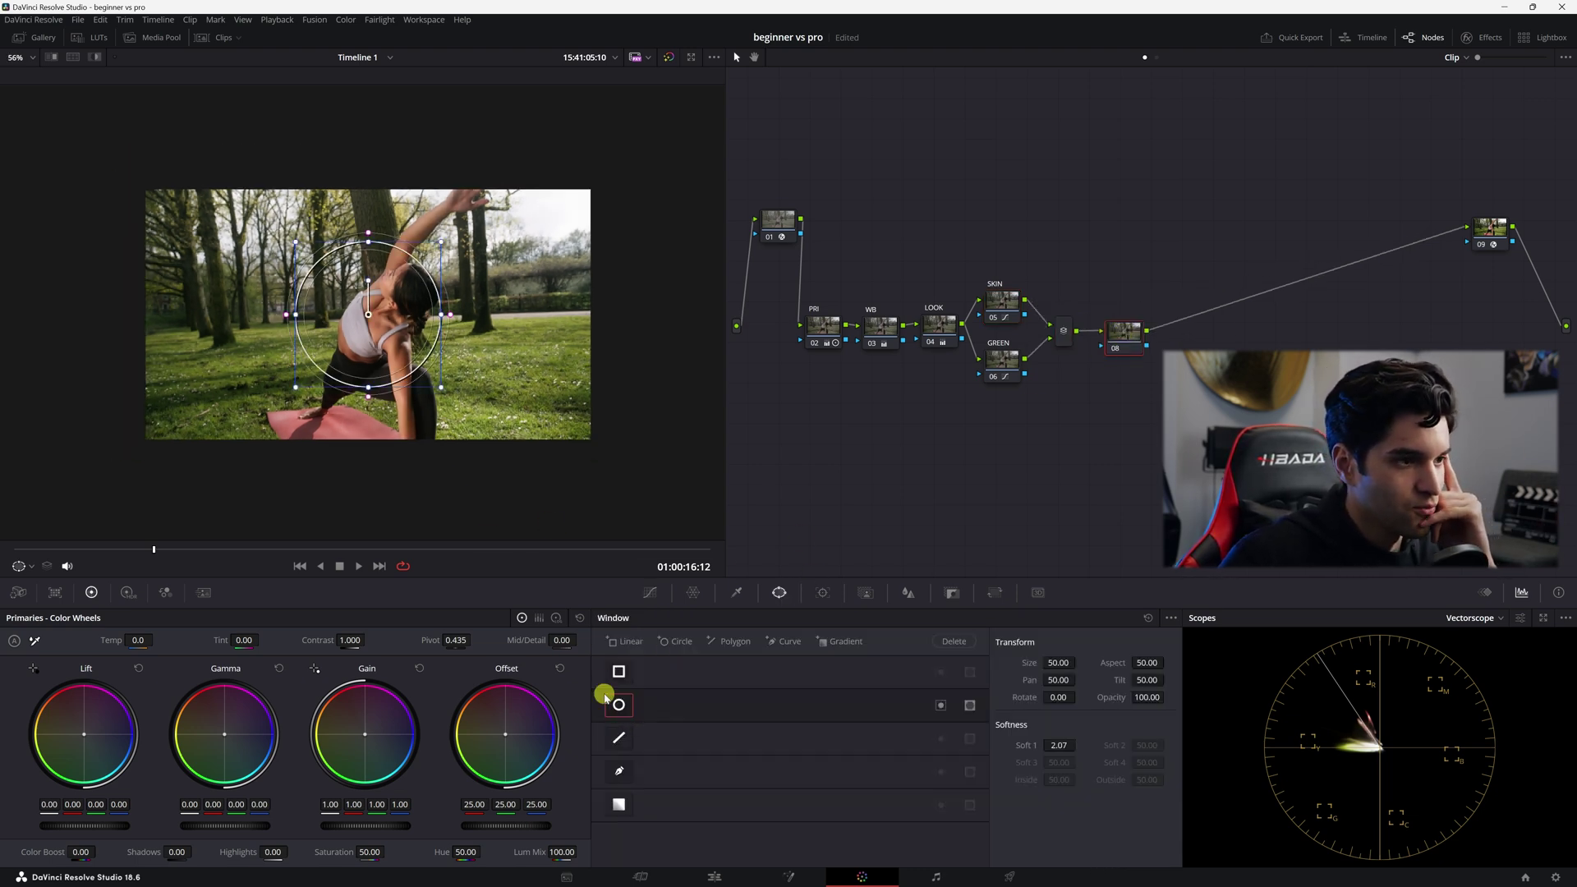
pyautogui.moveTo(368, 381); pyautogui.dragTo(368, 475)
pyautogui.moveTo(325, 318); pyautogui.dragTo(276, 317)
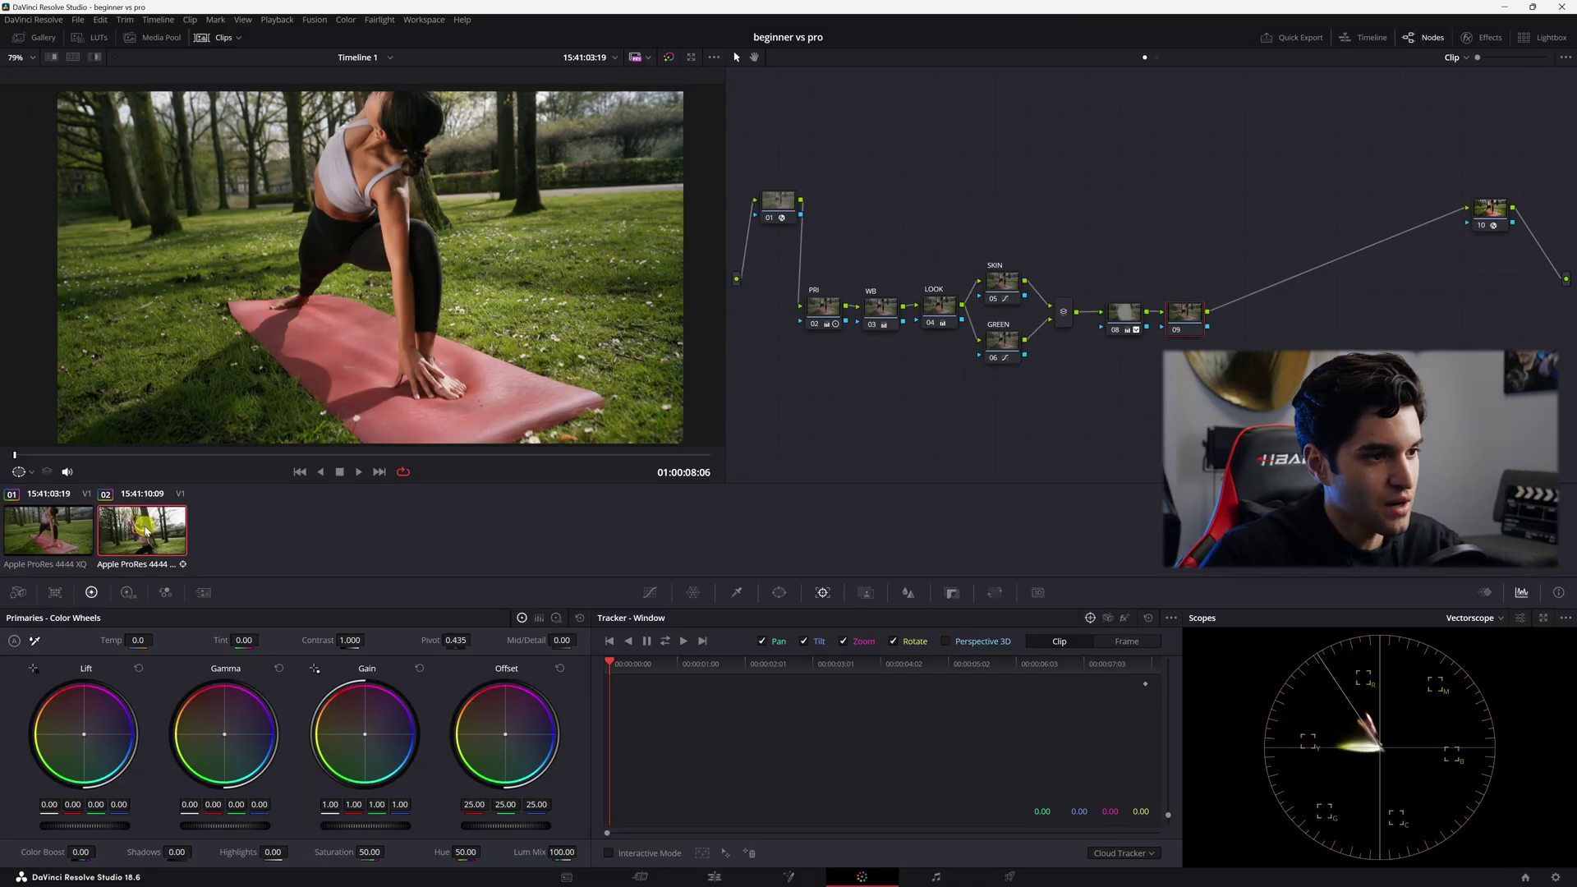
# View clip 01's four-node beginner grade, then return to clip 02's professional node tree
pyautogui.click(69, 534)
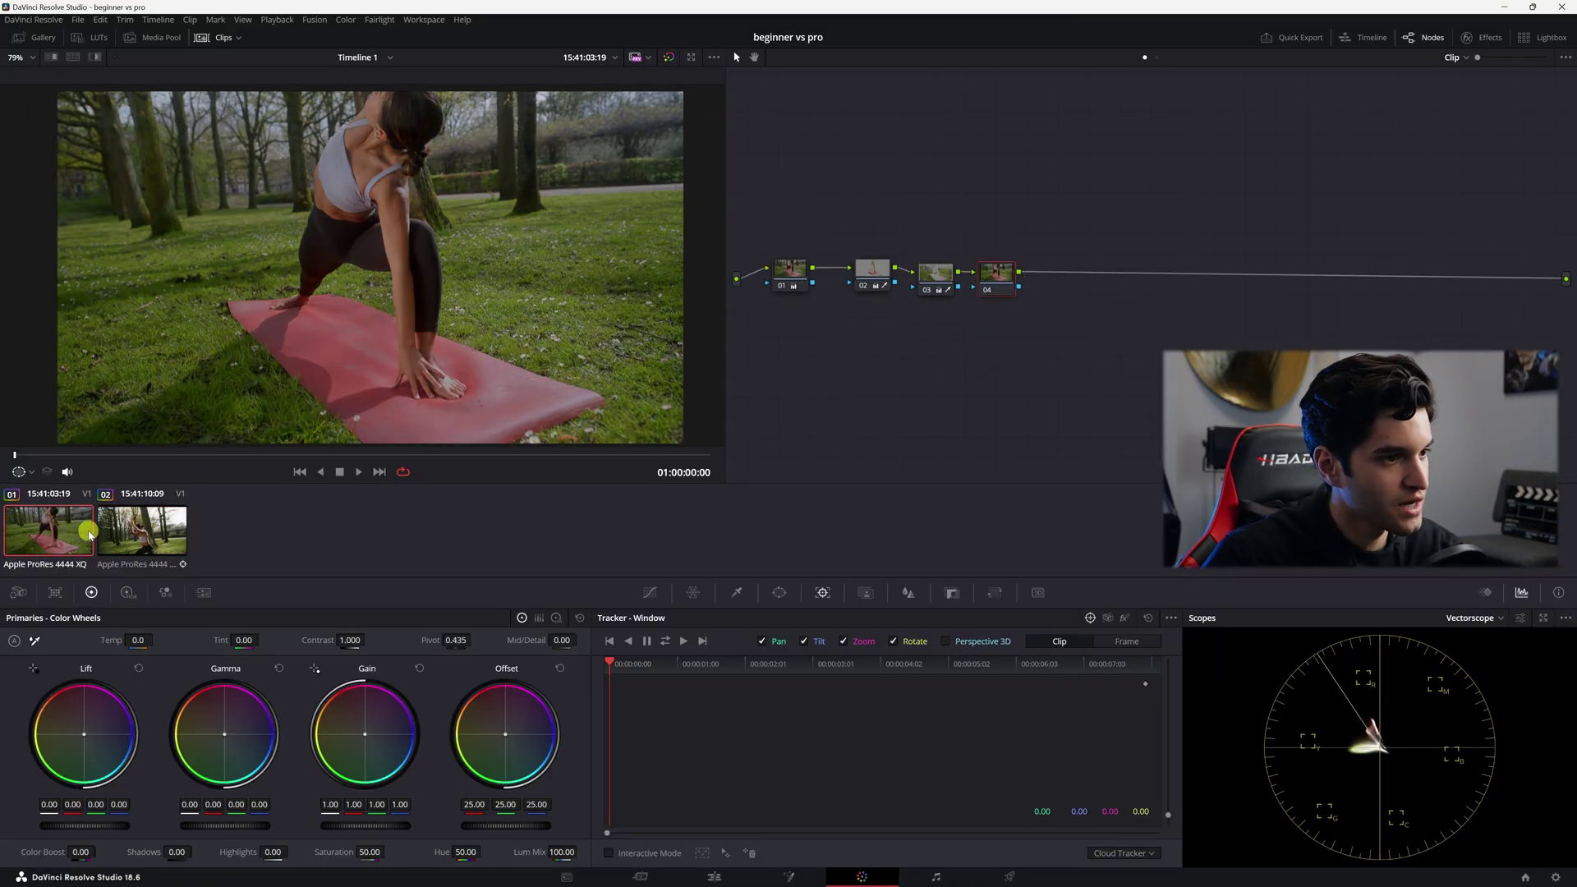
pyautogui.click(120, 528)
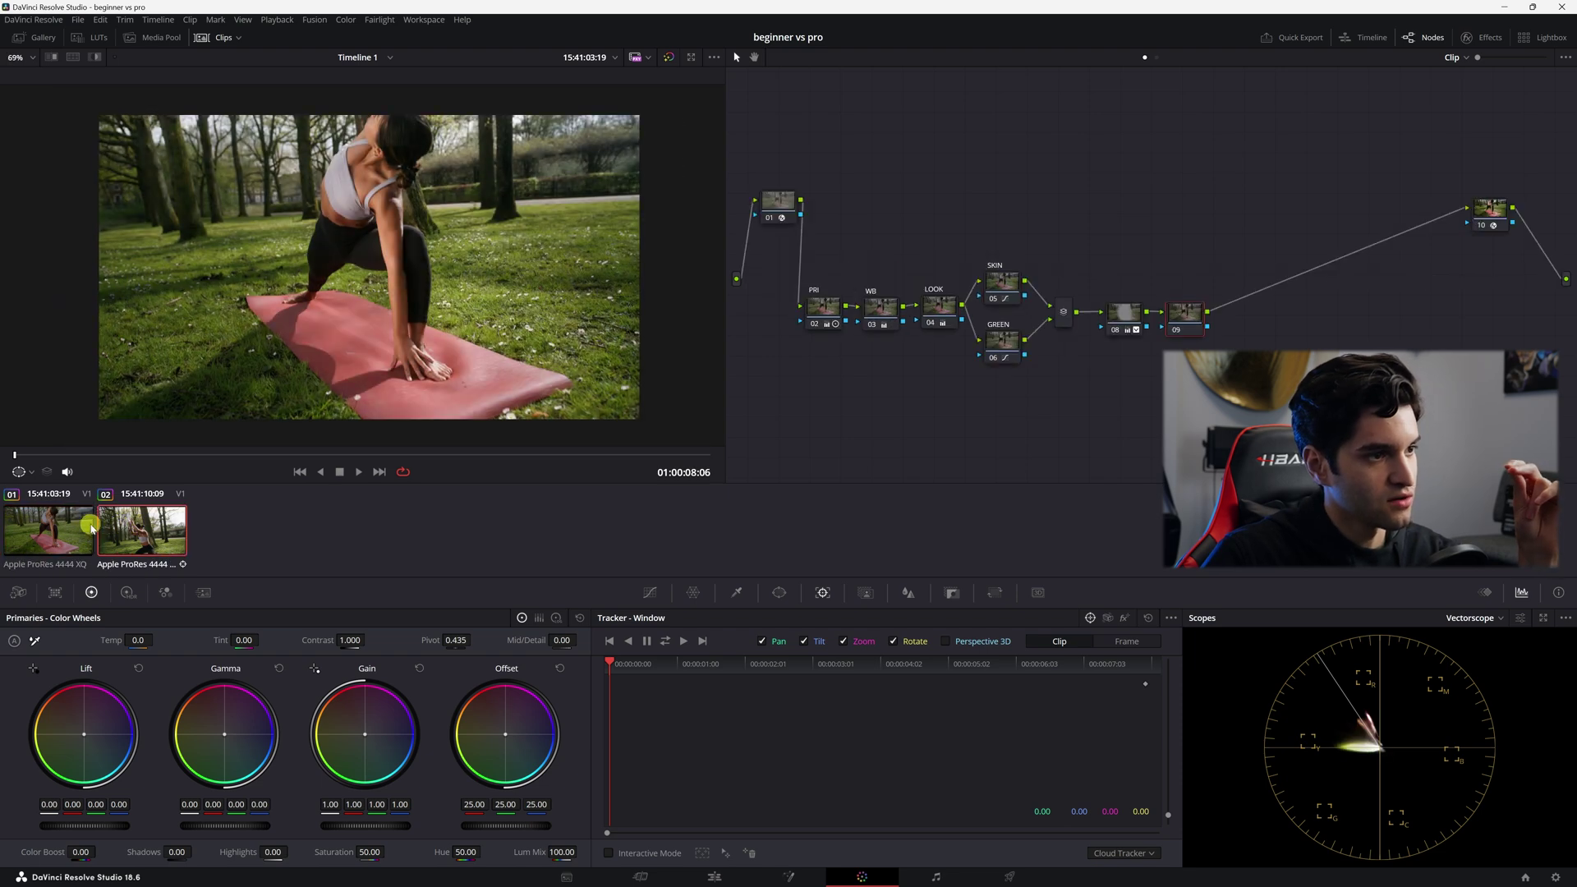